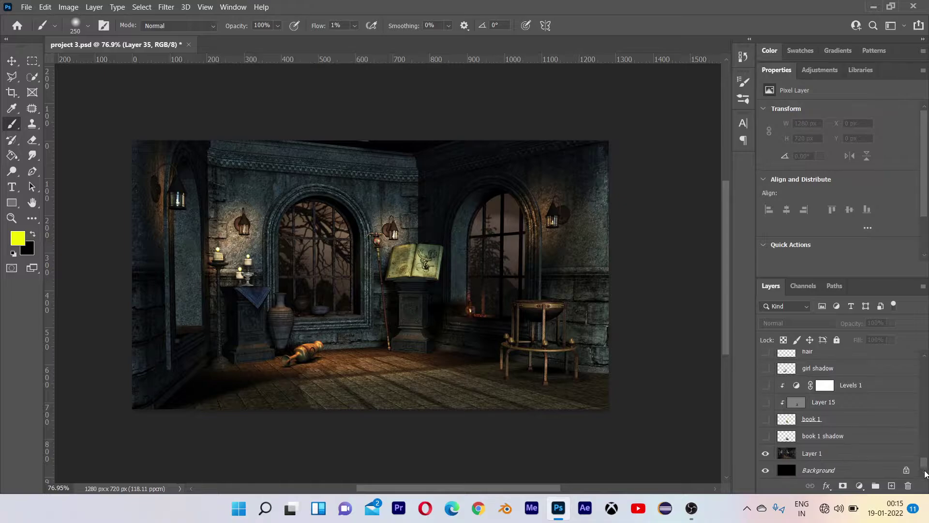
- Try shifting the room background on Layer 1 slightly with the Move tool, and undo the move
click(11, 62)
click(822, 457)
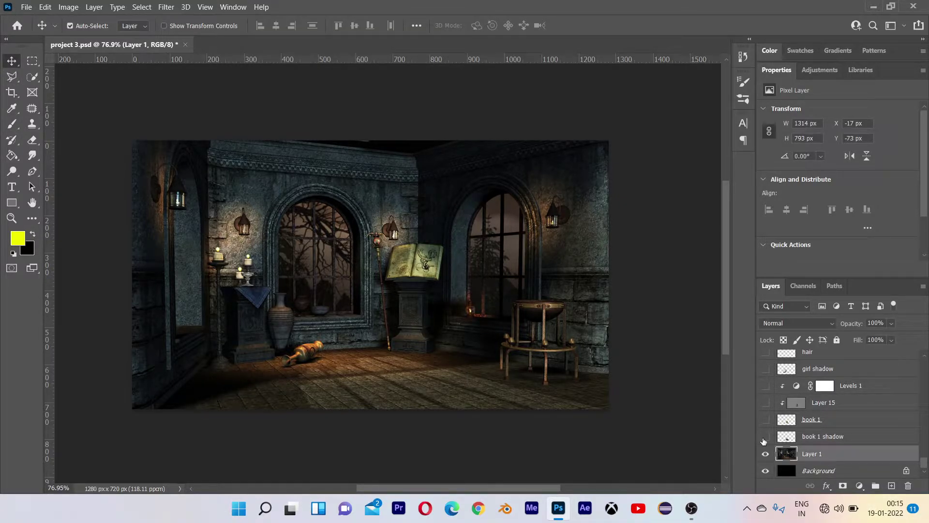
mouse_move(466, 332)
mouse_down()
mouse_move(566, 346)
mouse_move(426, 312)
mouse_move(469, 345)
mouse_up()
key(ctrl+z)
- Make the book 1 layer visible to bring the book stack into the room
click(765, 420)
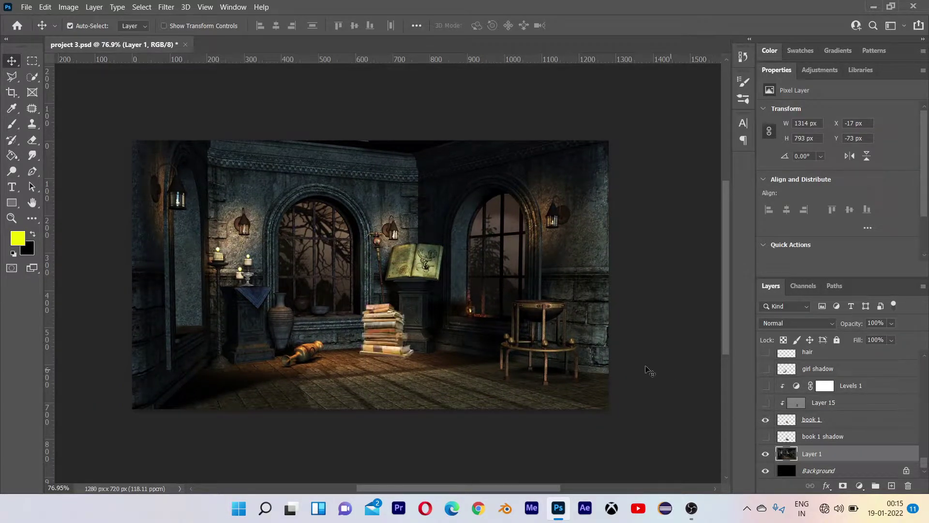
scroll(396, 357, up, 5)
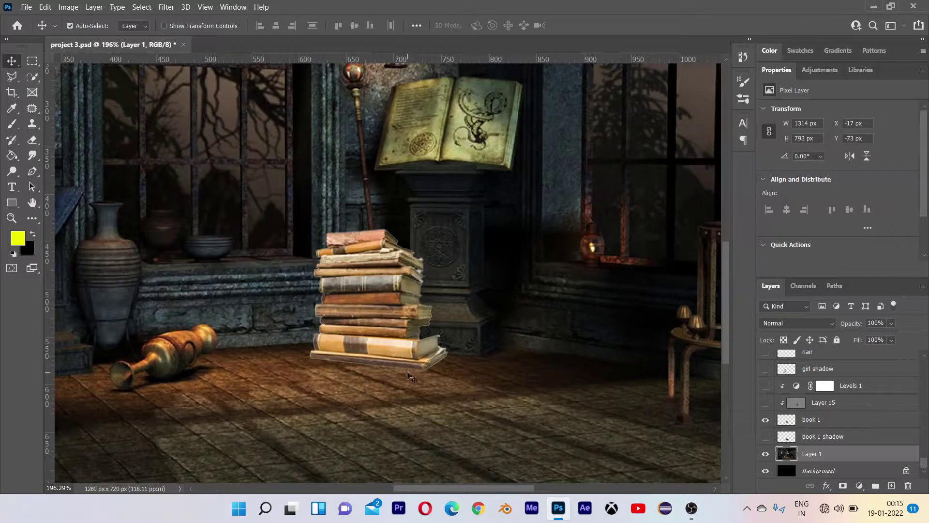
scroll(411, 377, up, 3)
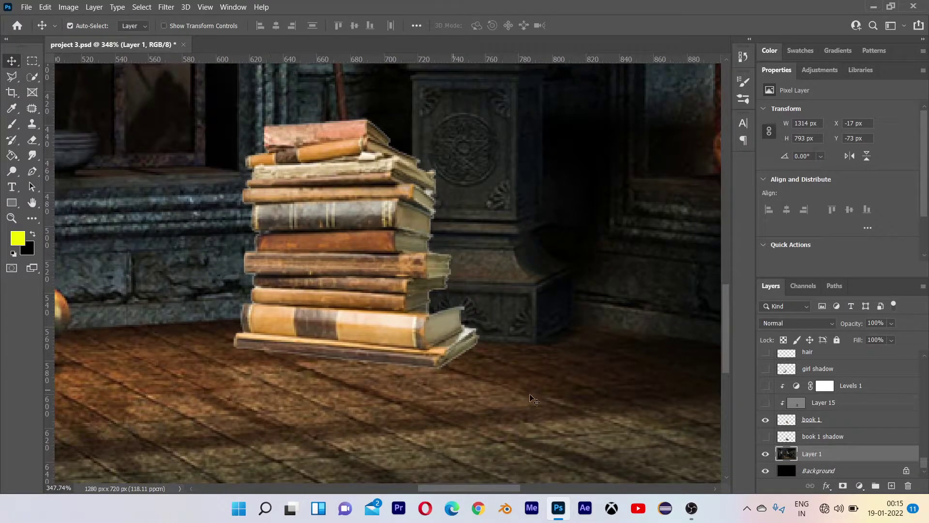
- Add a new layer directly above book 1 shadow and choose the Brush with the default black foreground colour
click(816, 438)
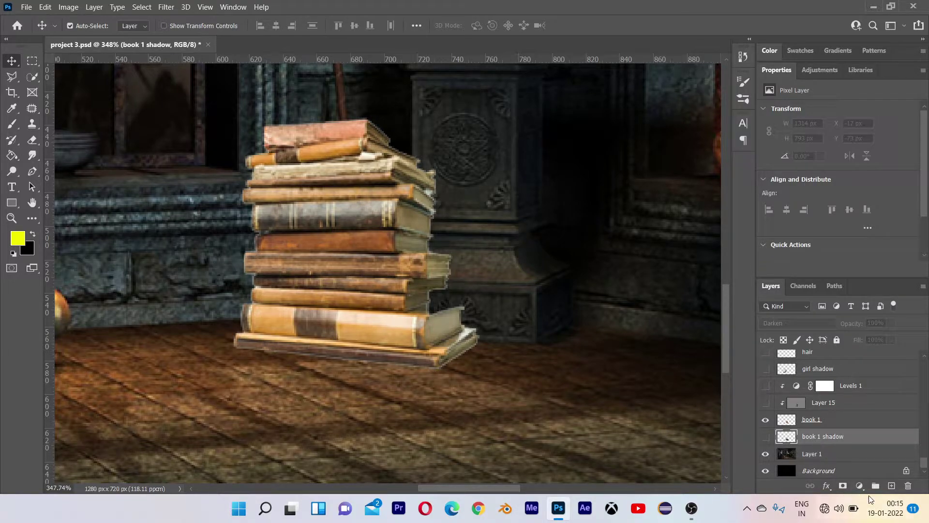
click(892, 487)
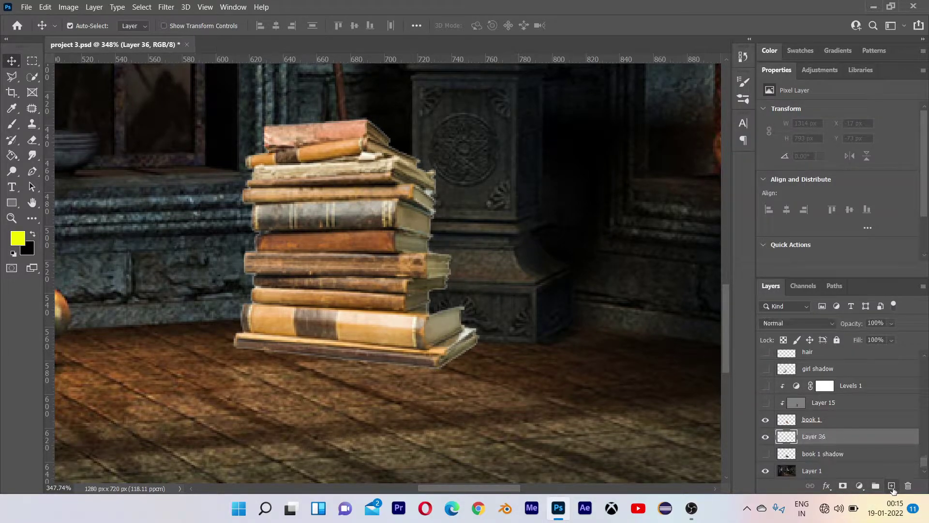
click(12, 125)
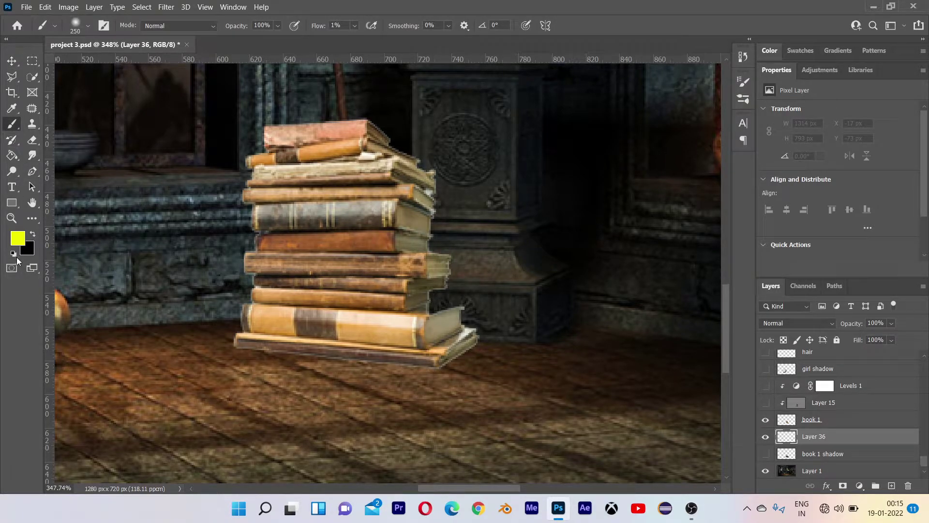
click(14, 253)
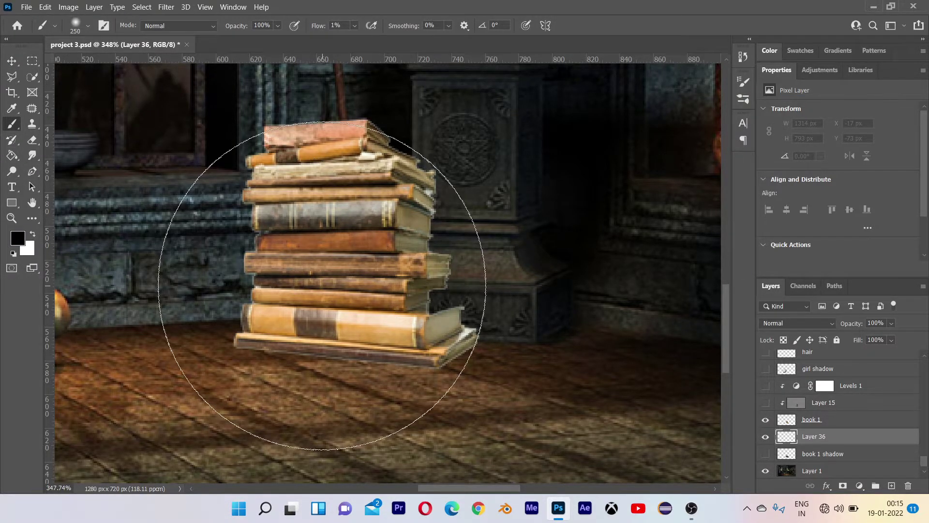
- Use a flattened elliptical soft brush tip, reduce its size to 125 px and set the flow to 10%
right_click(321, 286)
click(402, 379)
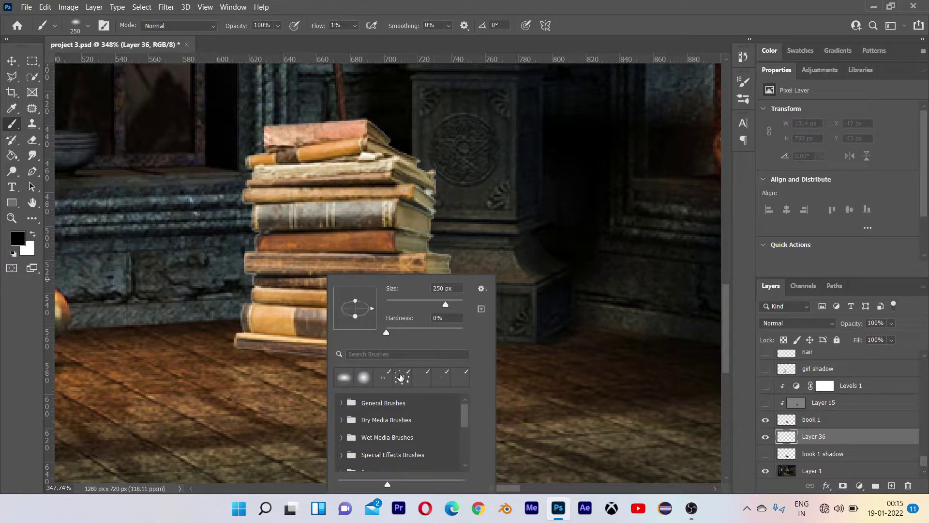
click(209, 328)
key(bracketleft)
key(bracketleft)
key(bracketleft)
key(bracketleft)
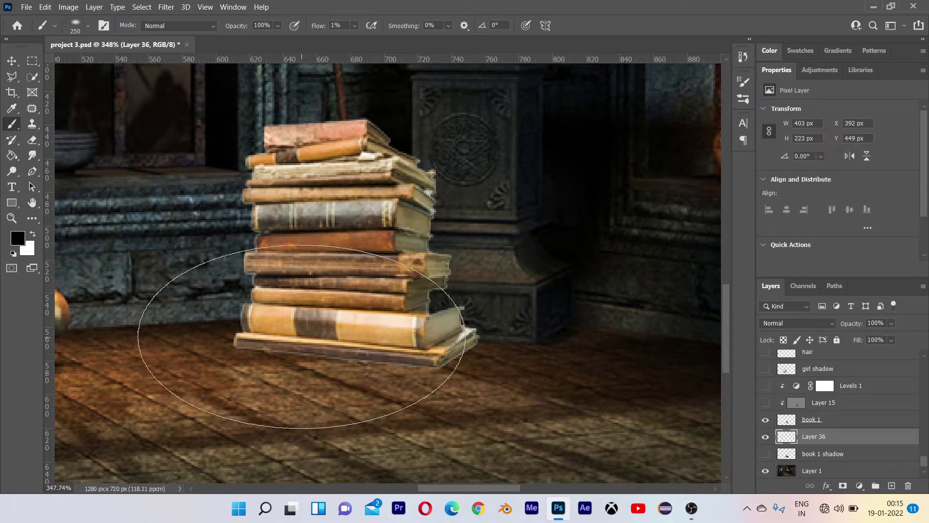
key(bracketleft)
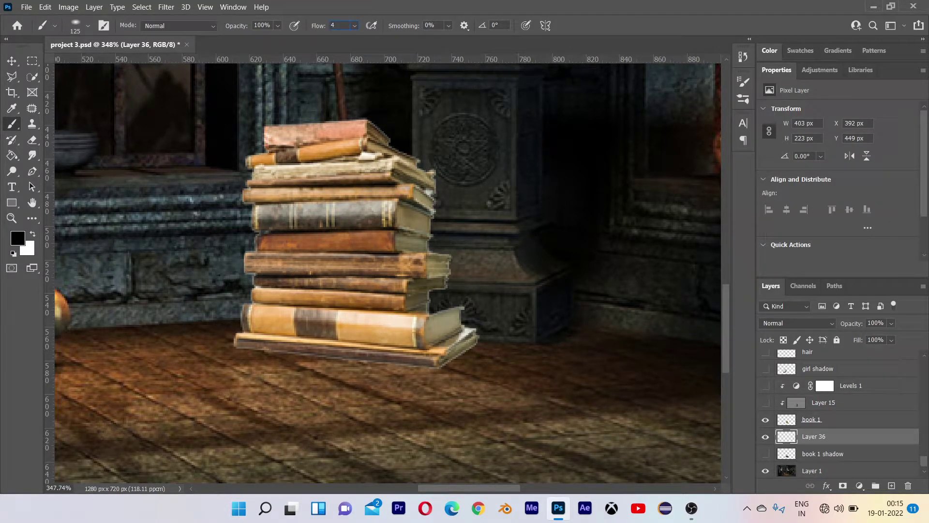
key(BackSpace)
text(10)
key(Return)
- Paint a soft black shadow on the new layer beneath the book stack and along both of its sides
mouse_move(313, 338)
mouse_down()
mouse_move(412, 348)
mouse_move(361, 327)
mouse_move(271, 354)
mouse_up()
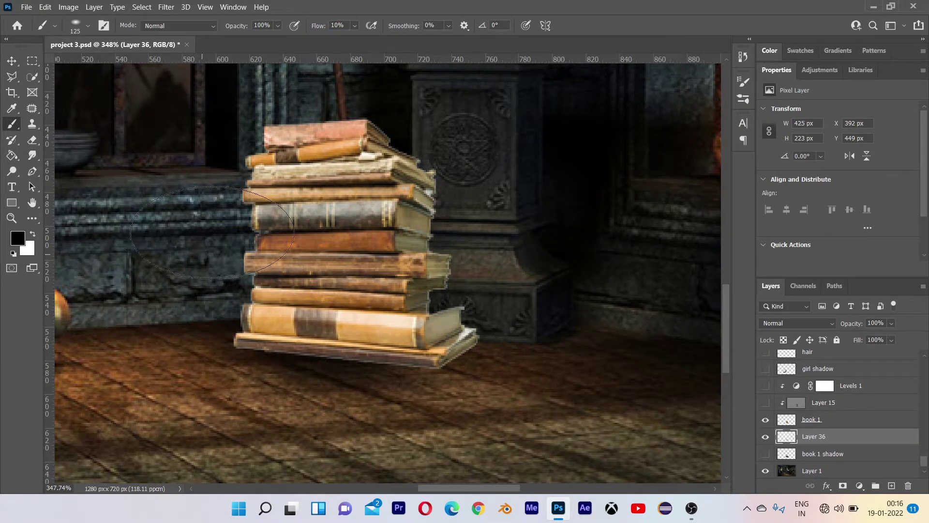
drag(247, 244, 219, 272)
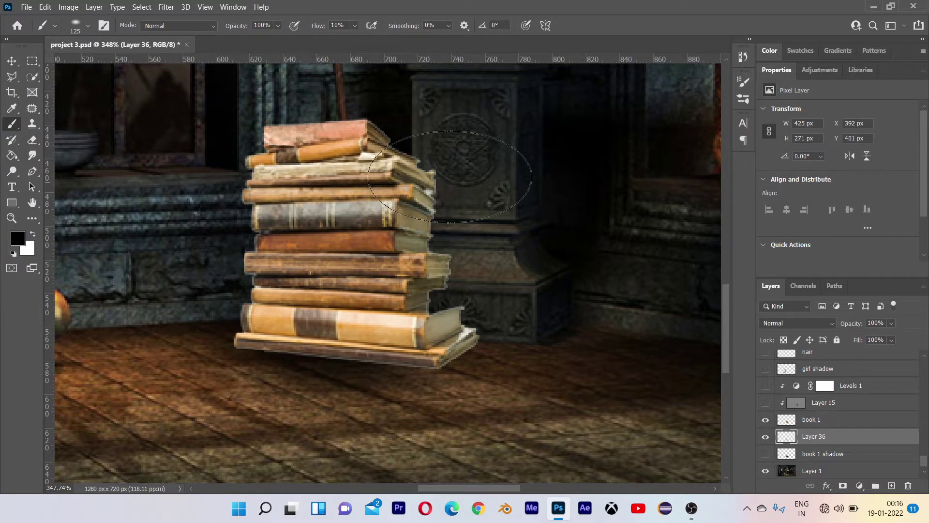
mouse_move(472, 175)
mouse_down()
mouse_move(453, 288)
mouse_move(447, 246)
mouse_move(427, 278)
mouse_move(446, 272)
mouse_up()
scroll(443, 199, down, 4)
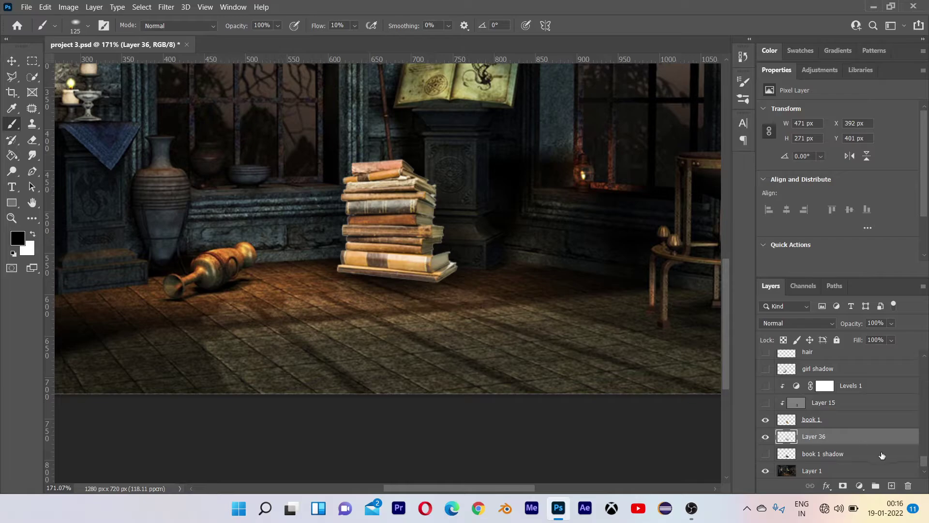
- Delete the newly painted shadow layer and make the existing book 1 shadow layer visible
key(Delete)
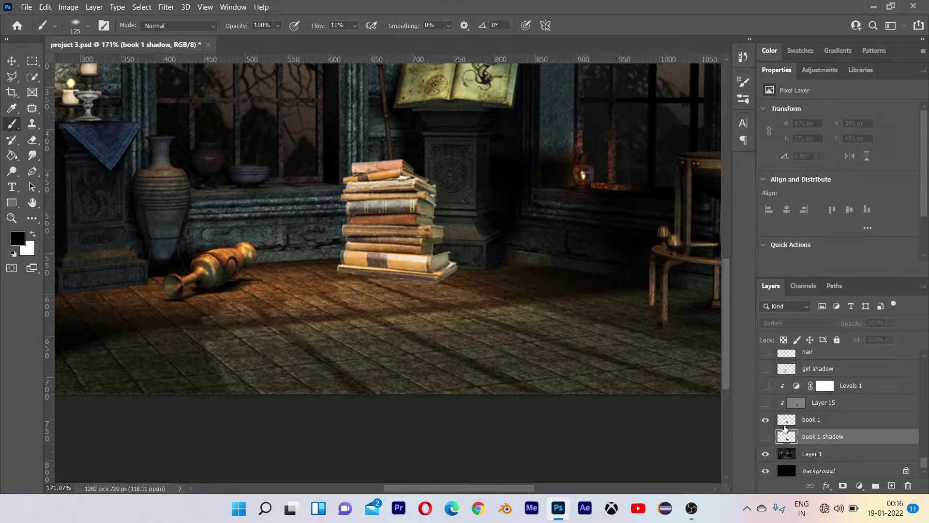
click(765, 436)
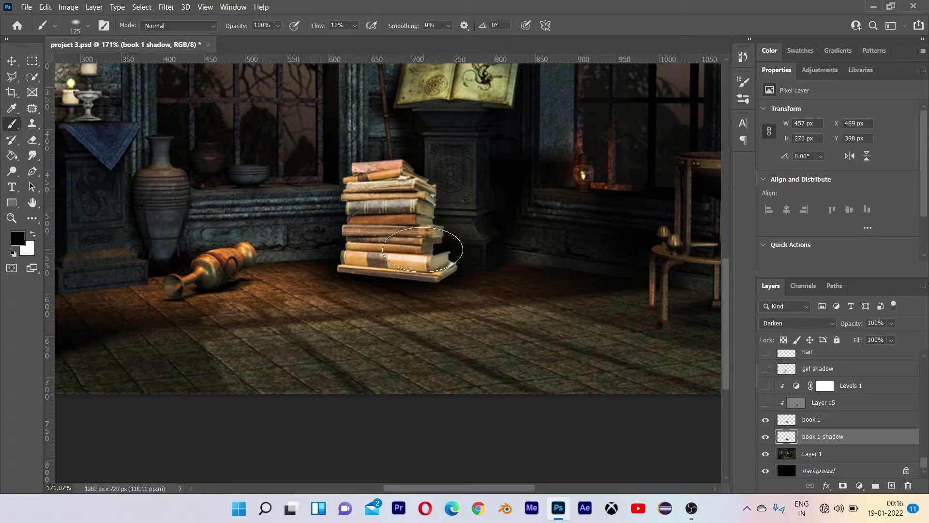
scroll(420, 249, up, 1)
scroll(420, 249, up, 5)
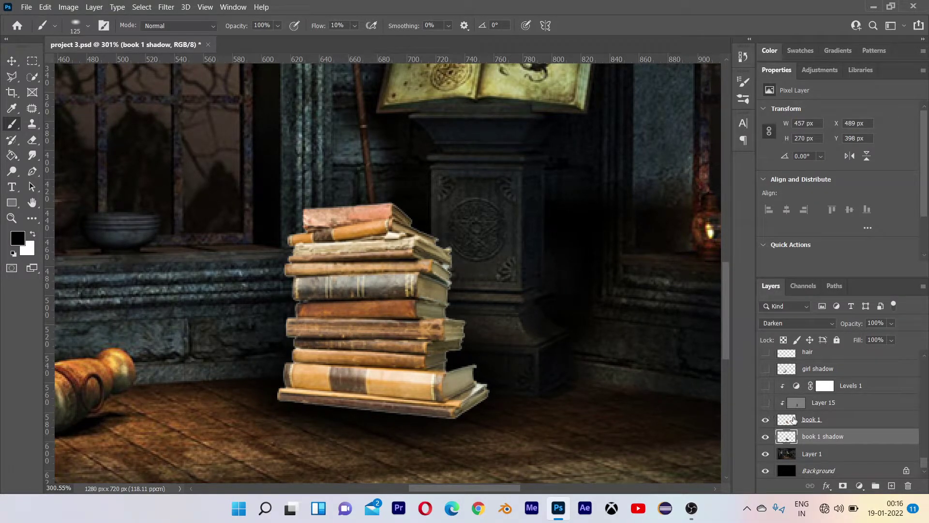
- Add a Levels adjustment clipped to book 1 and lower its white output level to 117 to darken the books
click(814, 424)
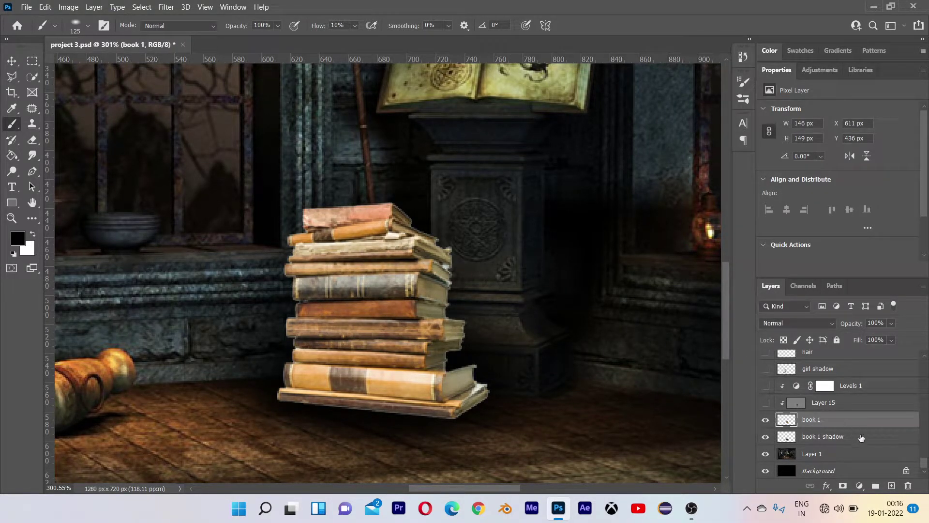
click(860, 485)
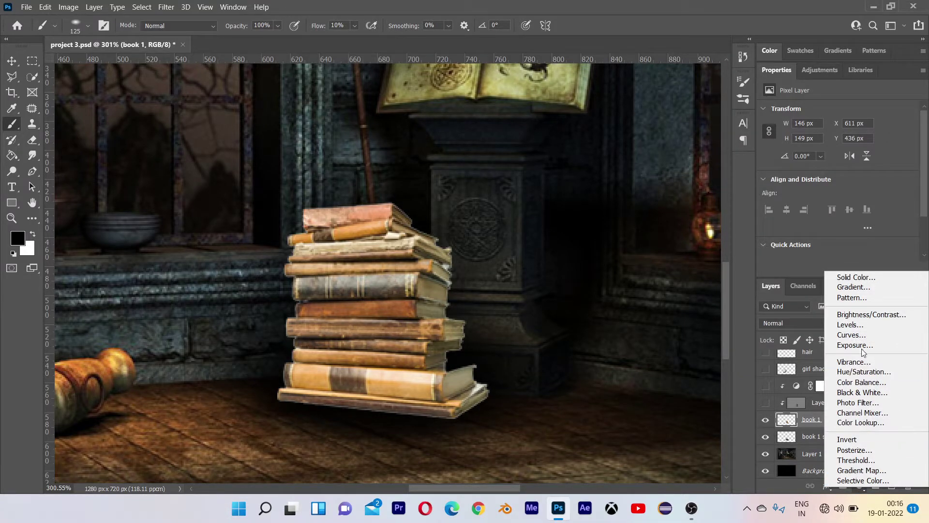
click(850, 324)
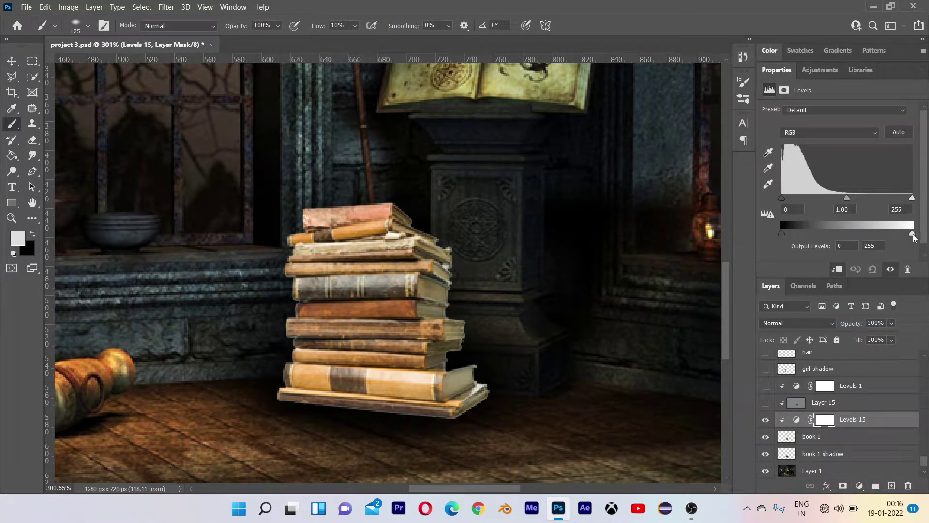
drag(911, 235, 841, 234)
scroll(506, 294, down, 5)
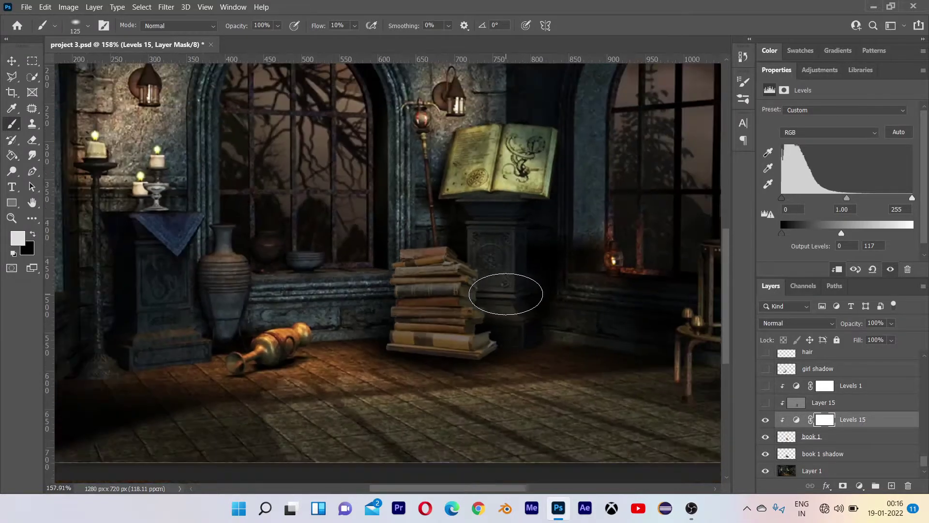
scroll(504, 293, down, 2)
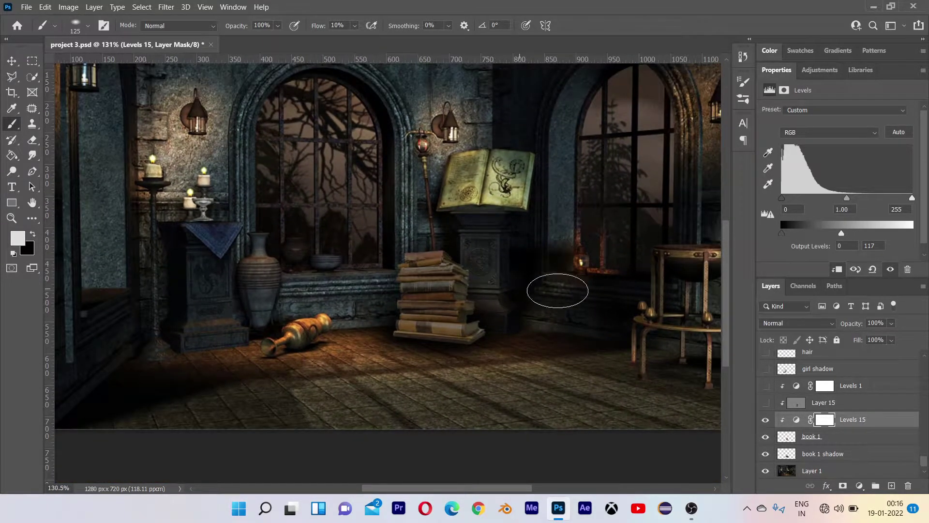
- Delete the new Levels adjustment and make the existing Levels 1 adjustment visible
click(845, 424)
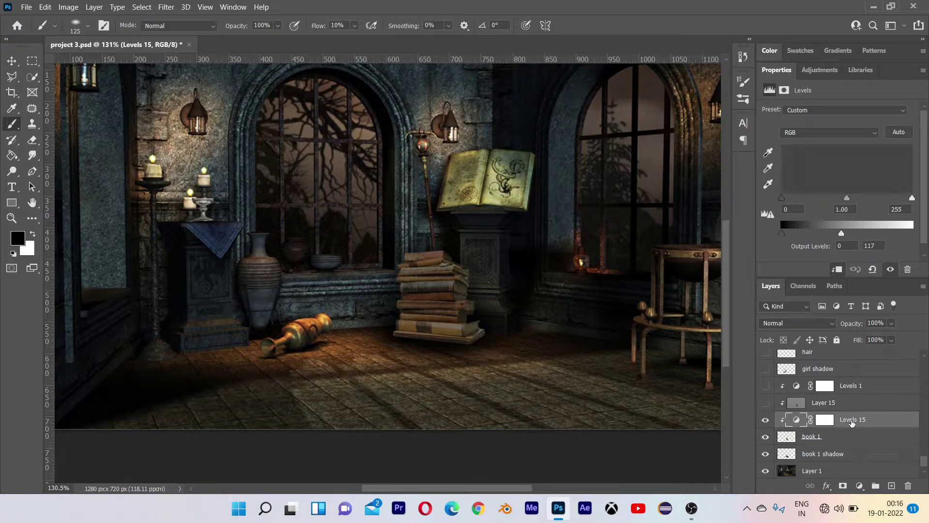
key(Delete)
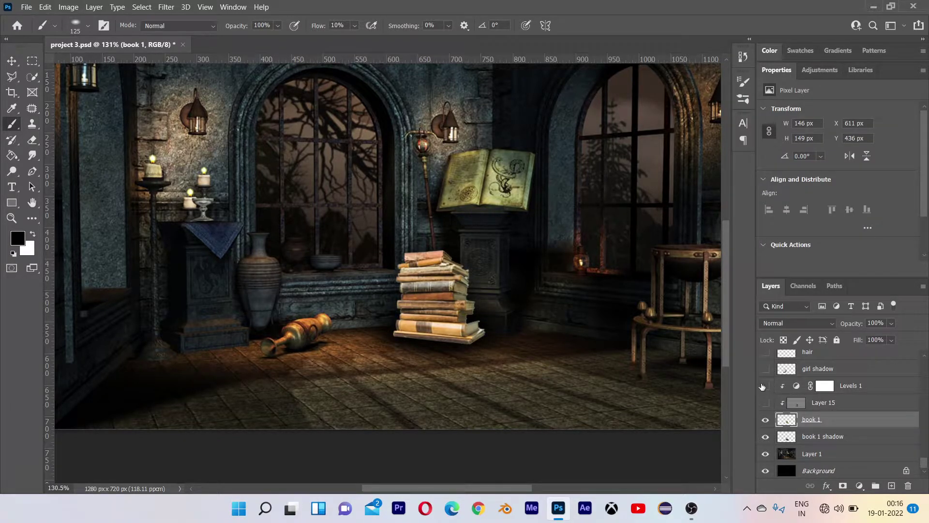
click(765, 386)
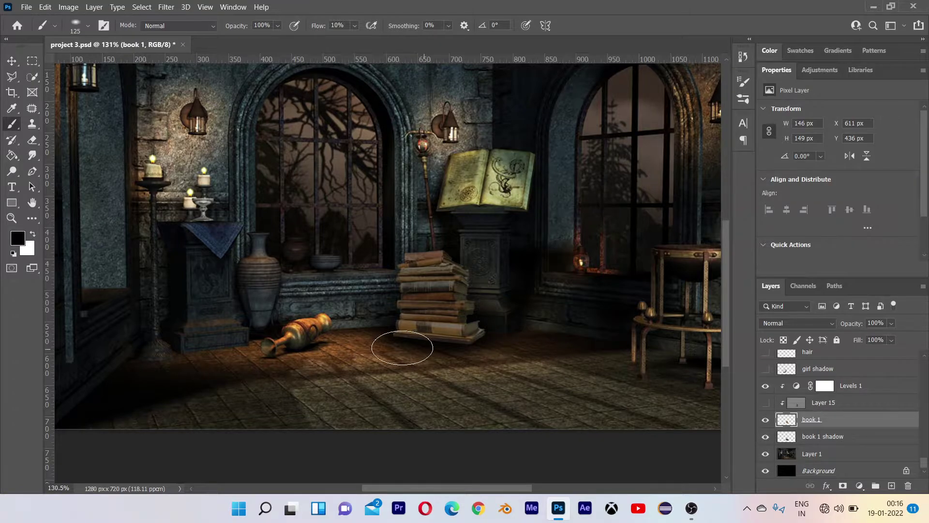
- Create a new layer clipped to book 1 in Soft Light mode, filled with the 50% gray neutral color
scroll(460, 306, up, 3)
drag(528, 386, 494, 384)
scroll(444, 384, up, 2)
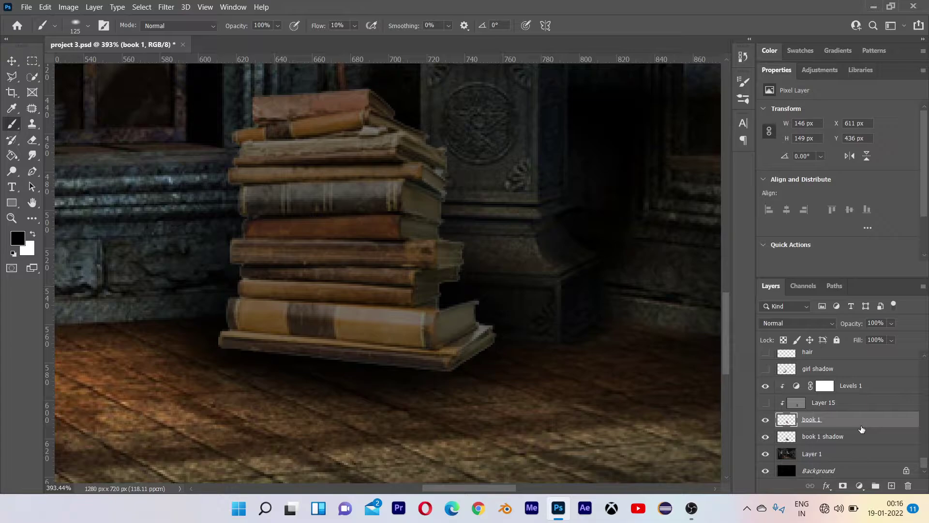
key(ctrl+shift+n)
click(407, 189)
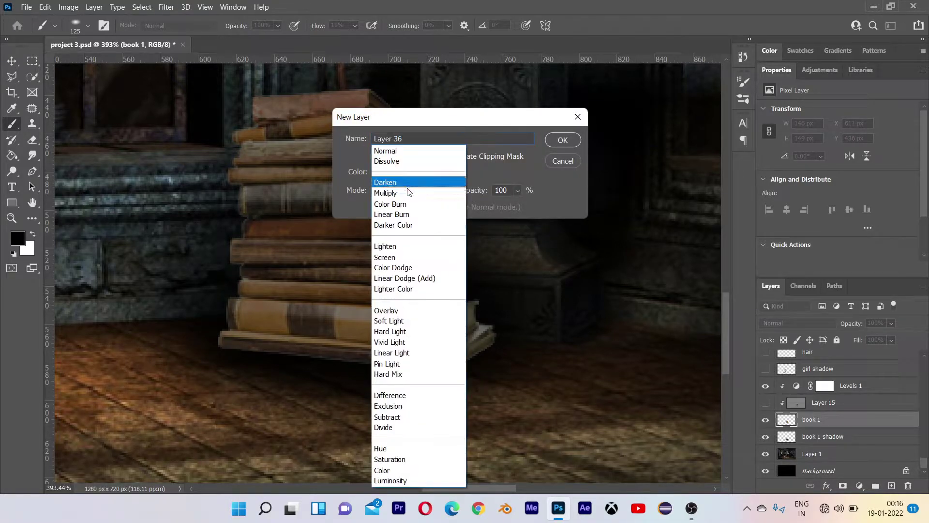
click(400, 318)
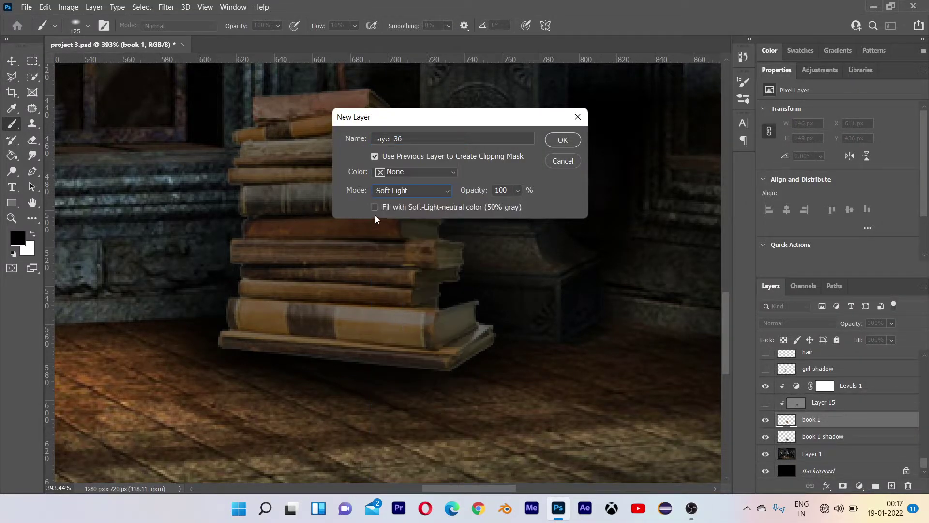
click(554, 141)
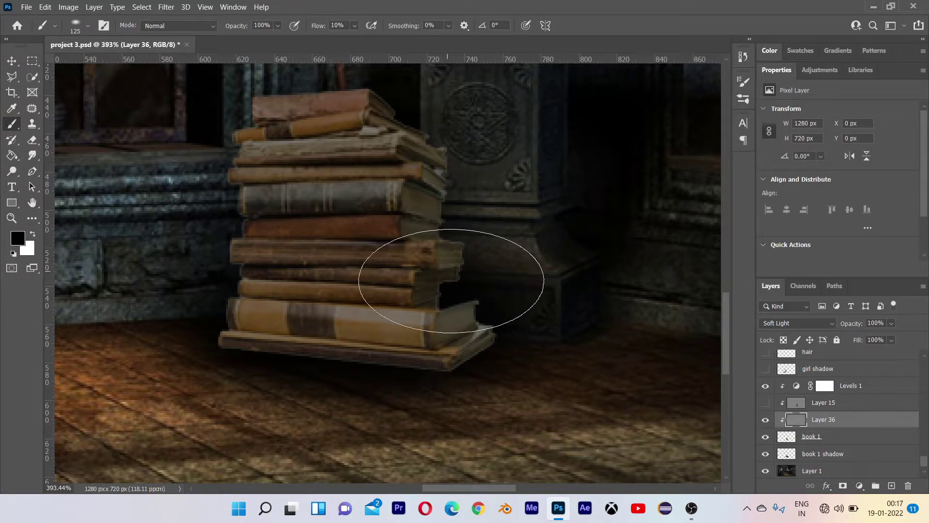
- Paint black on the Soft Light layer to shade the book stack's right side and lower edge
mouse_move(441, 239)
mouse_down()
mouse_move(438, 252)
mouse_move(427, 189)
mouse_move(441, 318)
mouse_move(451, 299)
mouse_move(442, 204)
mouse_move(468, 344)
mouse_up()
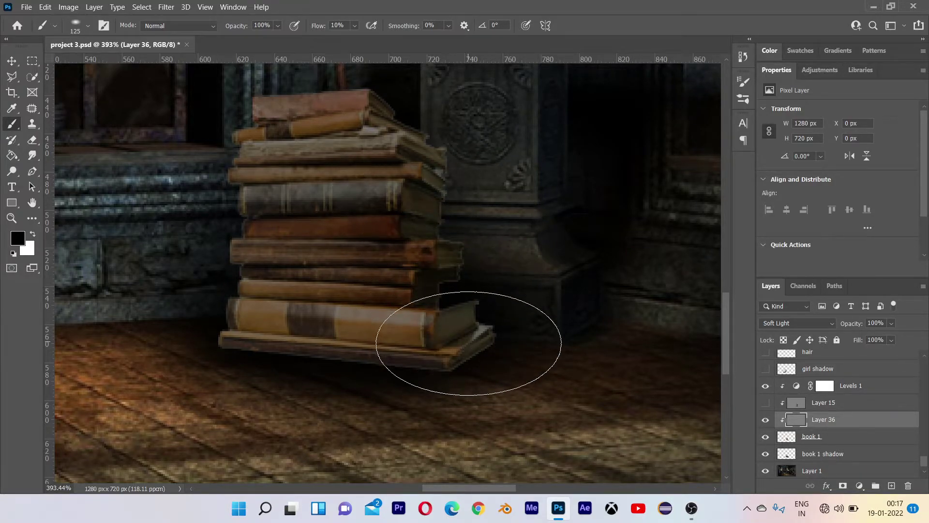
mouse_move(527, 334)
mouse_down()
mouse_move(443, 340)
mouse_move(463, 348)
mouse_move(440, 361)
mouse_move(311, 353)
mouse_move(486, 368)
mouse_move(235, 347)
mouse_move(397, 373)
mouse_move(244, 365)
mouse_move(421, 382)
mouse_move(315, 347)
mouse_move(266, 344)
mouse_move(458, 353)
mouse_move(405, 340)
mouse_up()
scroll(415, 264, down, 6)
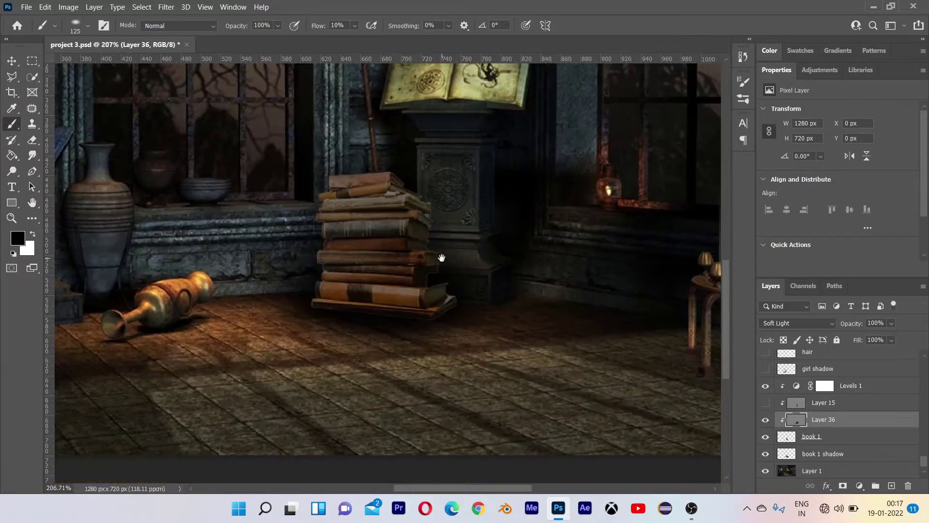
drag(440, 258, 443, 216)
scroll(397, 312, down, 5)
scroll(390, 319, up, 10)
scroll(437, 321, down, 6)
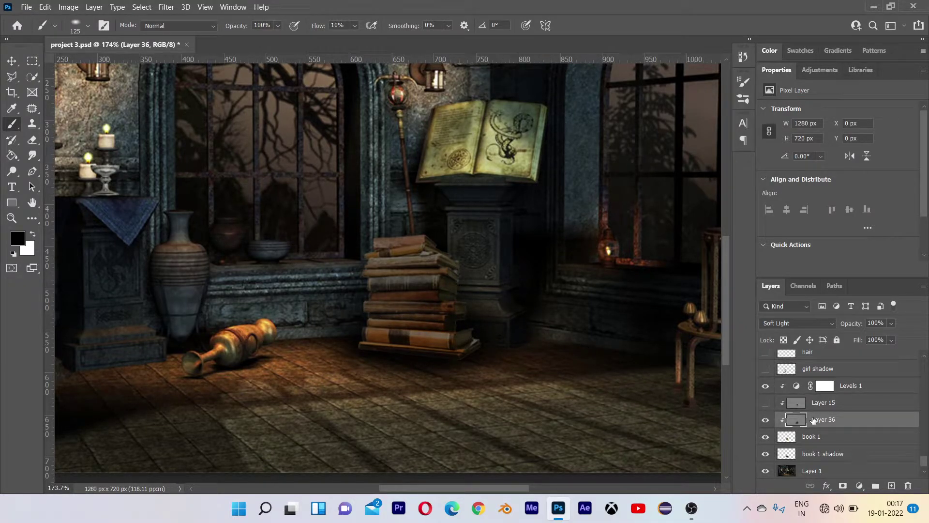
- Delete the newly painted Soft Light layer and make the existing Layer 15 shading visible
key(Delete)
click(768, 404)
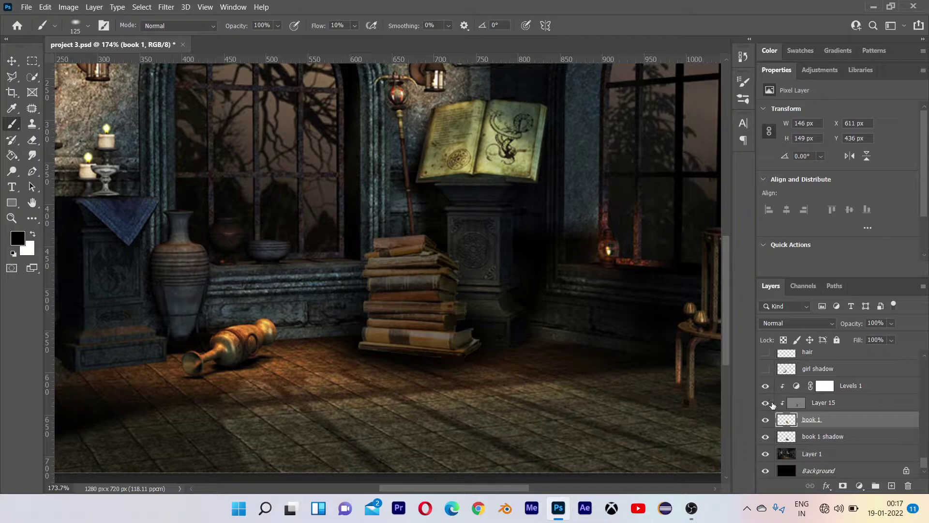
scroll(518, 324, down, 3)
drag(501, 324, 467, 376)
scroll(448, 390, down, 4)
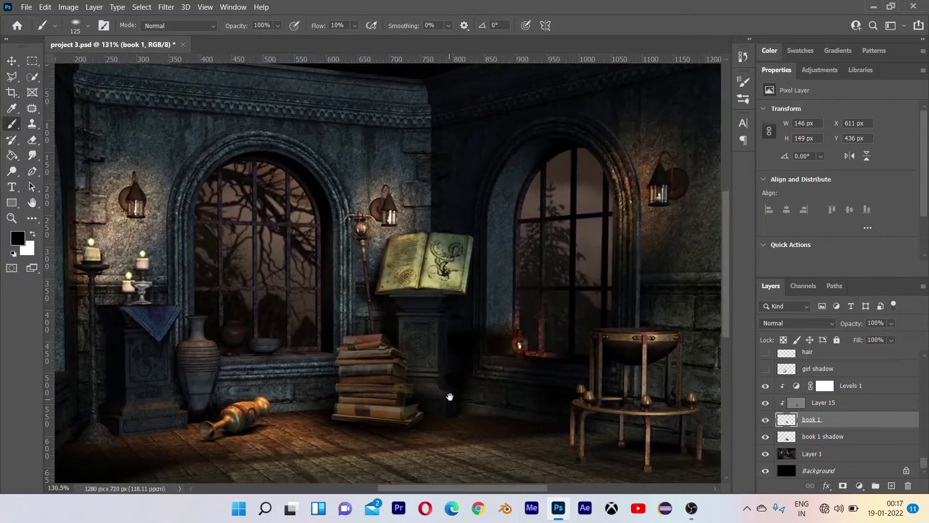
scroll(448, 384, up, 3)
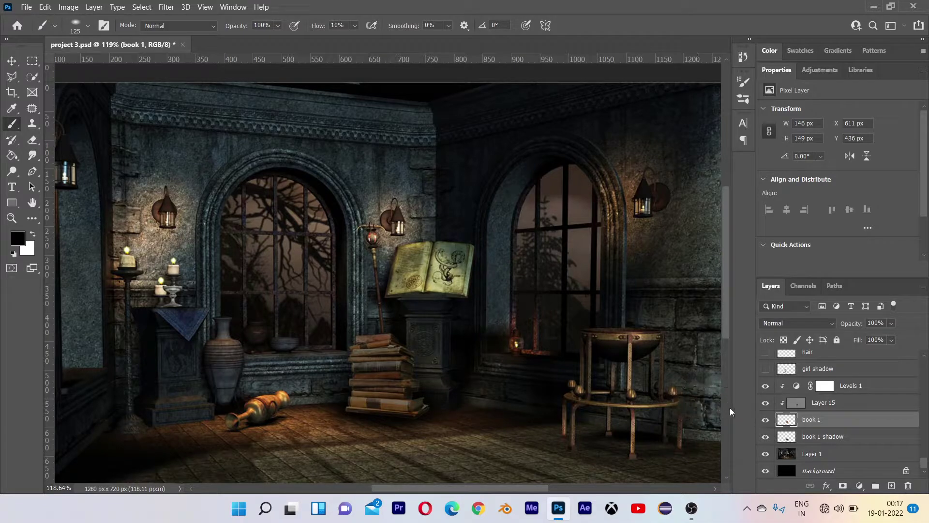
- Make the book layers above the girl's layers visible, up through Layer 17, while leaving the girl's layers hidden
scroll(816, 412, up, 1)
scroll(817, 412, up, 4)
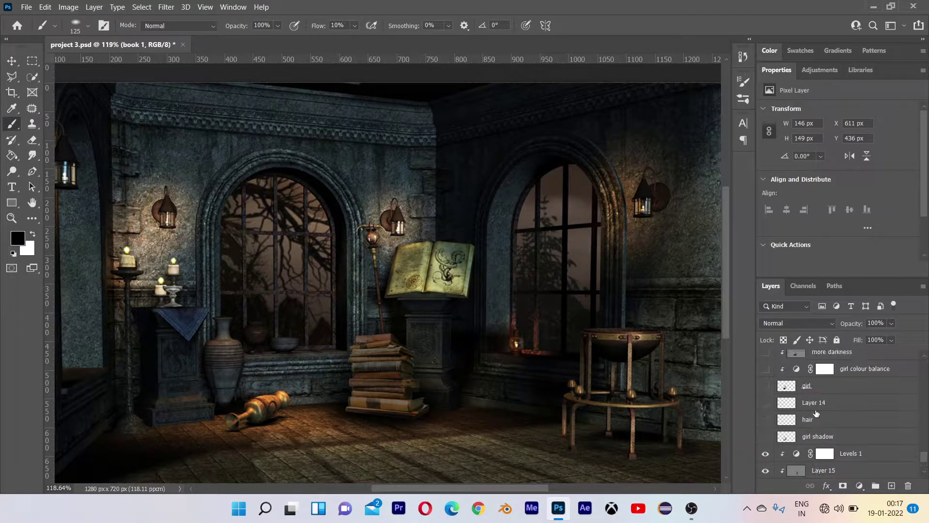
scroll(790, 404, up, 1)
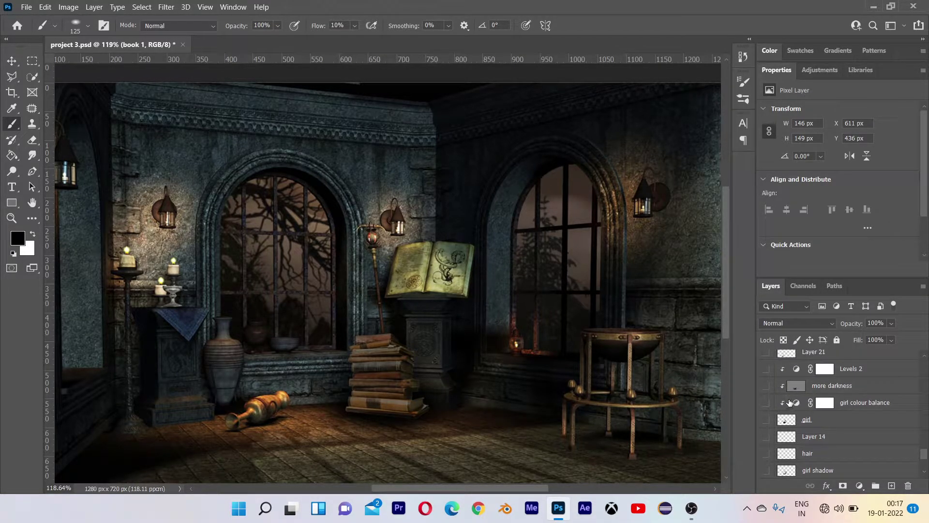
scroll(790, 402, up, 2)
click(766, 387)
click(765, 387)
scroll(765, 388, up, 4)
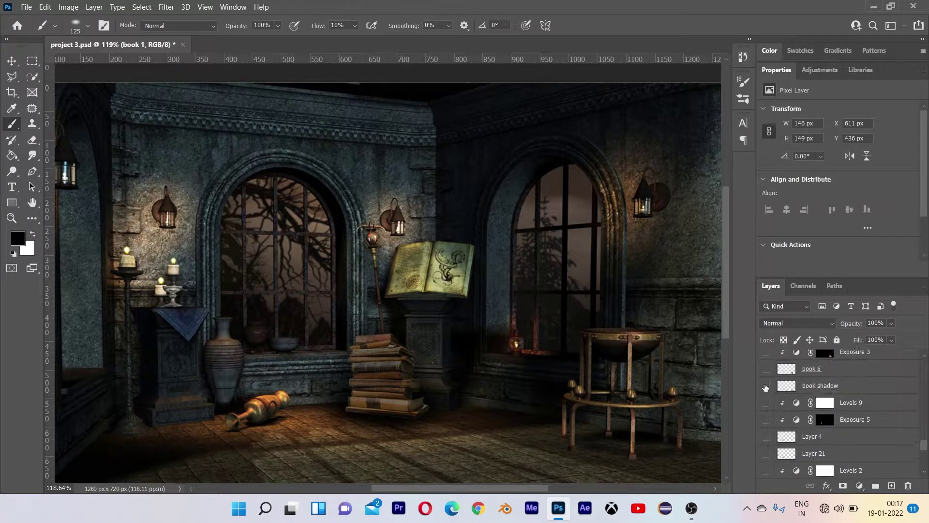
drag(765, 387, 765, 358)
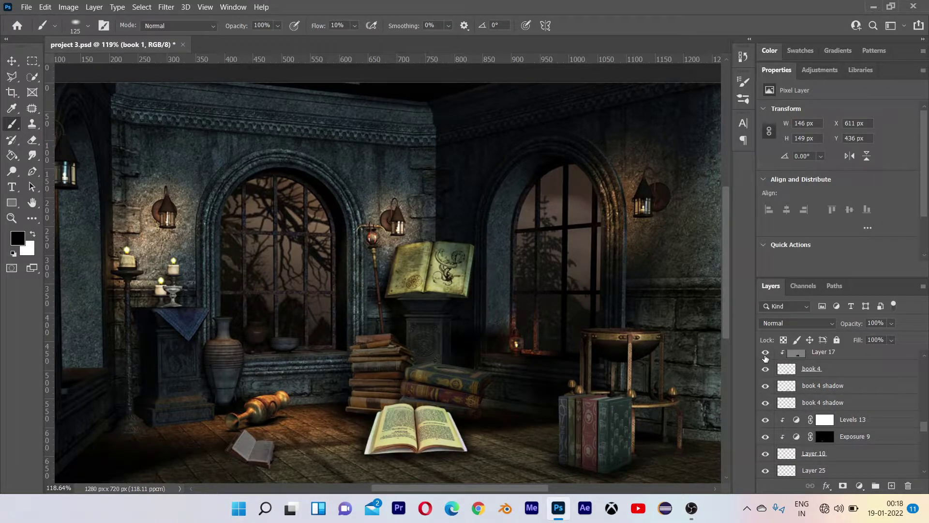
- Make Levels 4, the upper book 4 layer and its Layer 18, Exposure 1 and Levels 5 shading visible
scroll(770, 377, up, 2)
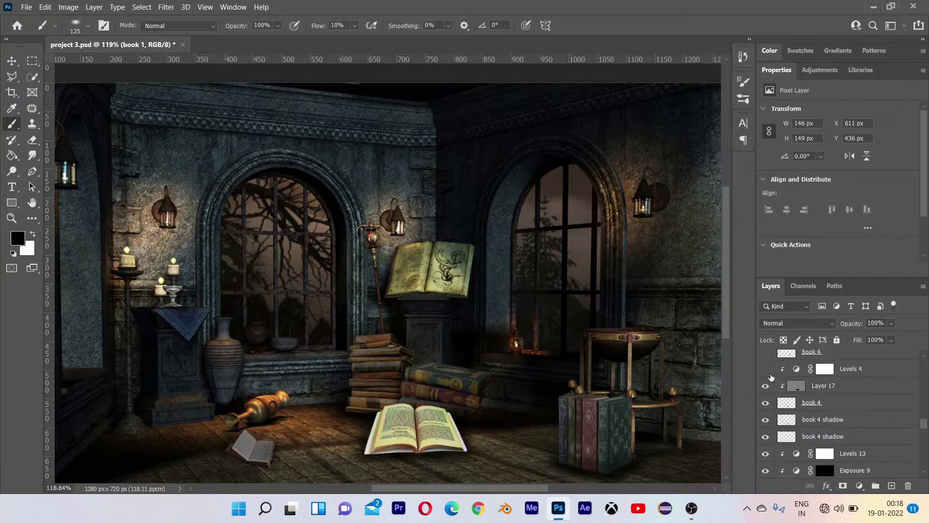
scroll(770, 375, up, 1)
click(766, 370)
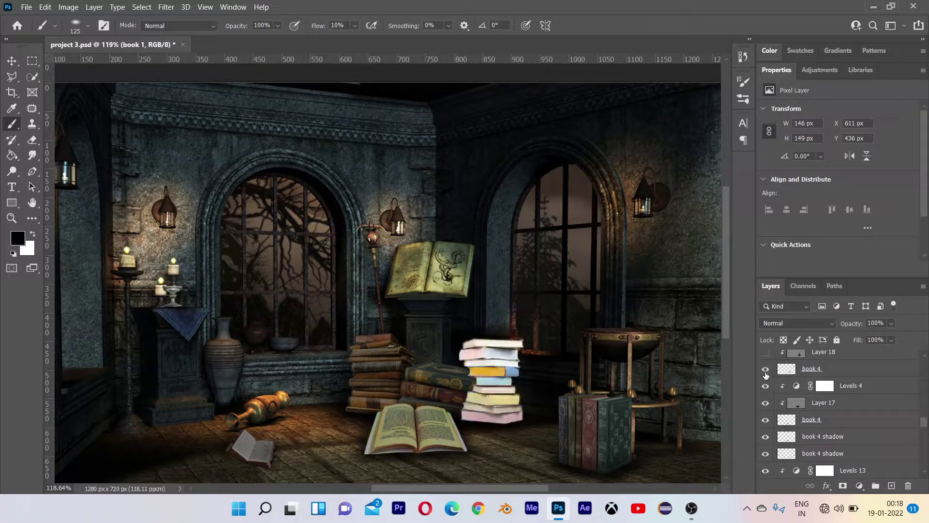
scroll(766, 375, up, 1)
click(766, 374)
scroll(766, 375, up, 1)
click(766, 374)
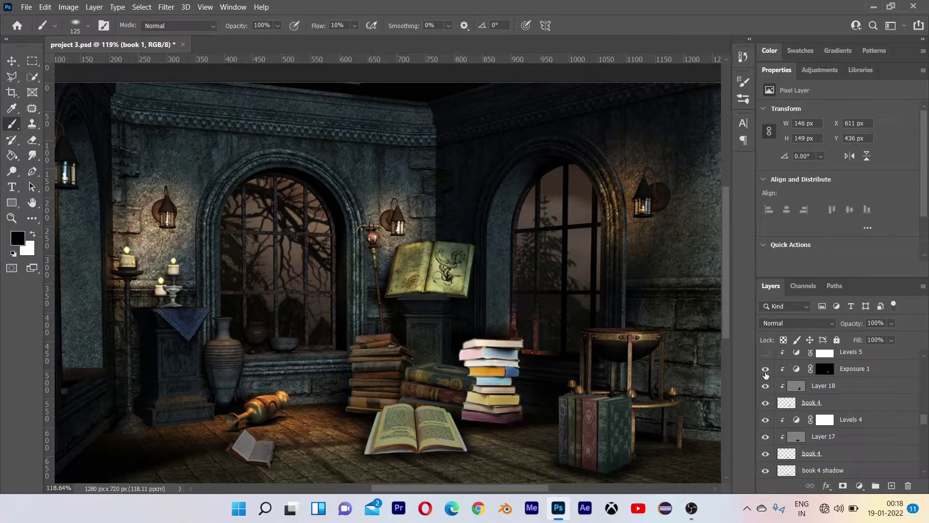
scroll(766, 376, up, 2)
click(768, 386)
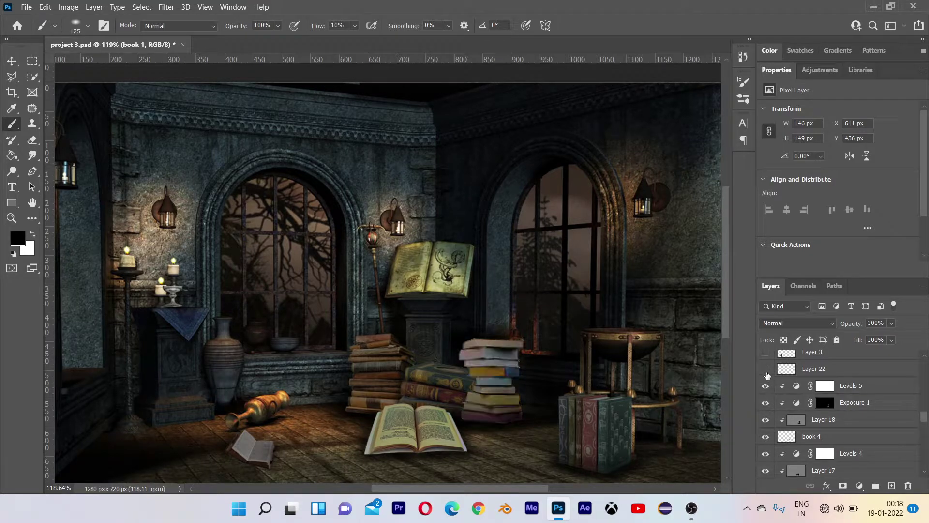
- Make Layer 22 and the colorful book stack on Layer 3 visible, with its Exposure 6 and Levels 10 adjustments
click(765, 373)
scroll(767, 375, up, 1)
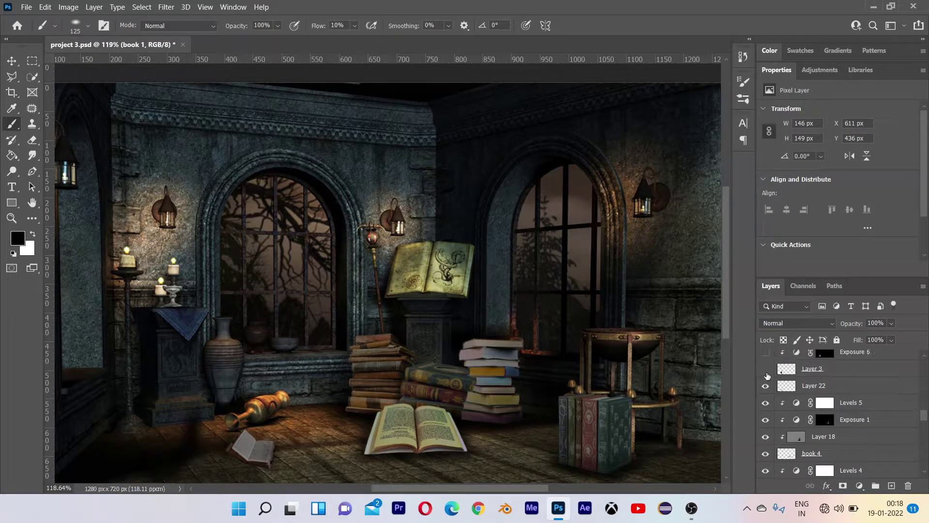
click(766, 371)
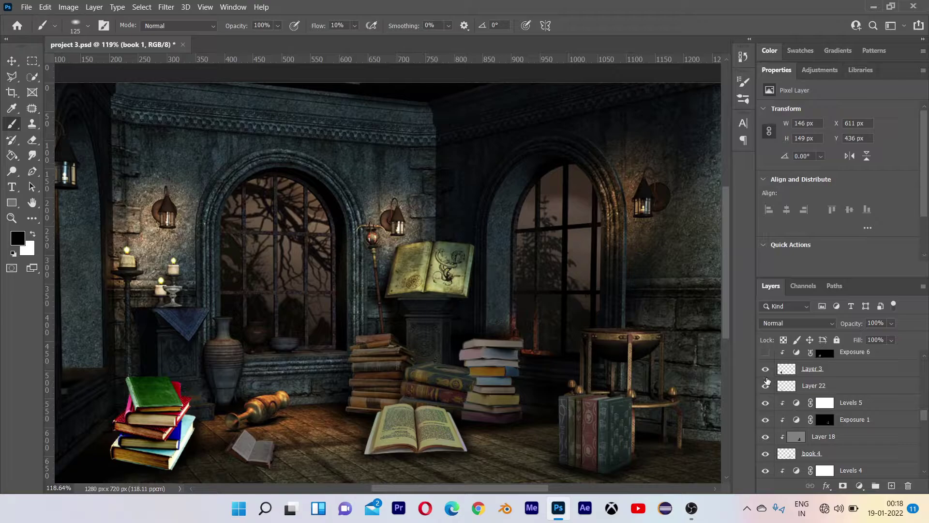
scroll(767, 381, up, 1)
click(765, 373)
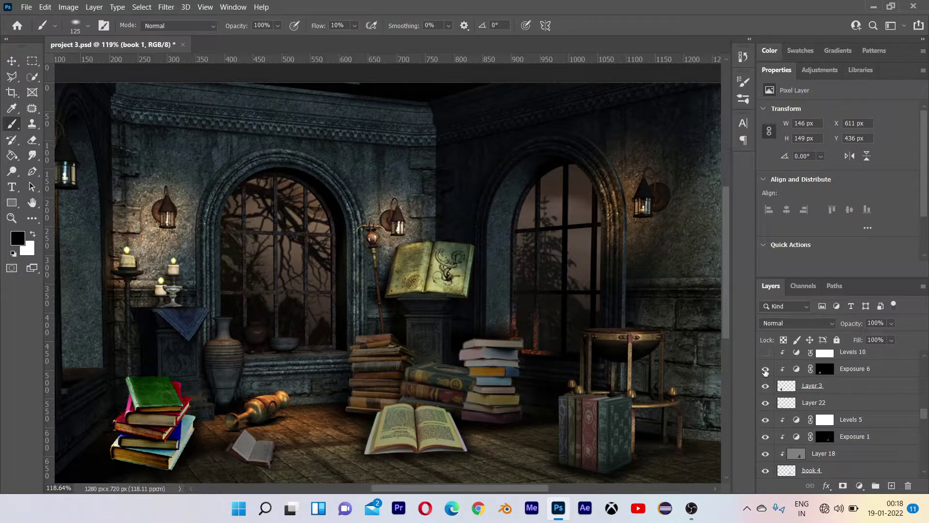
scroll(765, 373, up, 1)
click(765, 373)
- Make Layer 23 and the old book stack on Layer 2 visible, with its Exposure 7 and Levels 11 adjustments
scroll(765, 373, up, 1)
click(766, 372)
scroll(766, 373, up, 1)
click(765, 373)
scroll(765, 373, up, 2)
click(765, 388)
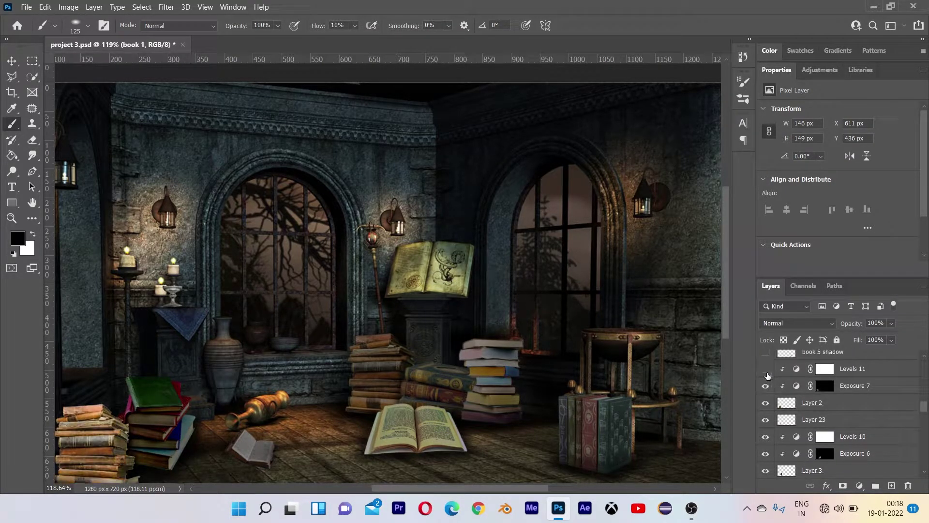
click(766, 372)
- Make book 5 shadow, book 5, Levels 6, Exposure 2 and Layer 19 visible
scroll(765, 373, up, 1)
click(765, 372)
scroll(765, 372, up, 1)
click(765, 372)
scroll(765, 373, up, 1)
click(765, 372)
click(766, 388)
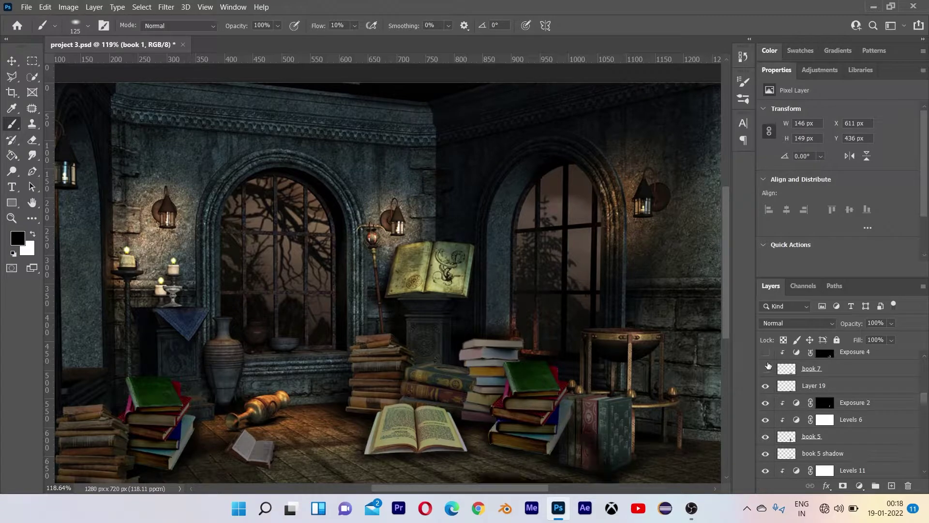
- Make book 7, Layer 24 and Layer 5 visible, along with their clipped Exposure and Levels adjustments through Levels 12
click(765, 372)
scroll(765, 372, up, 1)
click(765, 372)
scroll(765, 372, up, 1)
click(764, 372)
scroll(764, 372, up, 1)
click(764, 372)
click(763, 372)
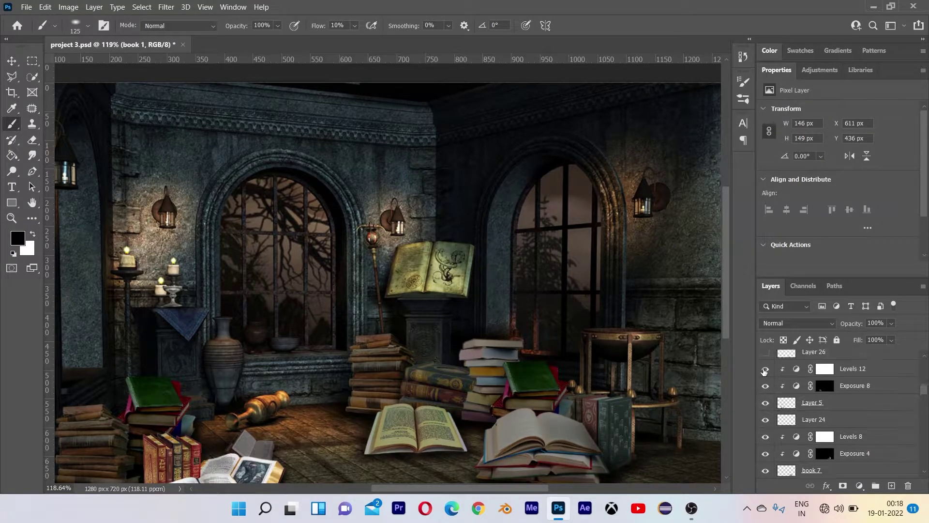
- Make Layer 26 and the small open book on Layer 13 visible, with the Exposure 10 and Levels 14 adjustments
click(764, 372)
scroll(764, 372, up, 1)
click(764, 372)
click(764, 372)
scroll(764, 372, up, 1)
click(764, 373)
click(764, 373)
scroll(764, 373, up, 1)
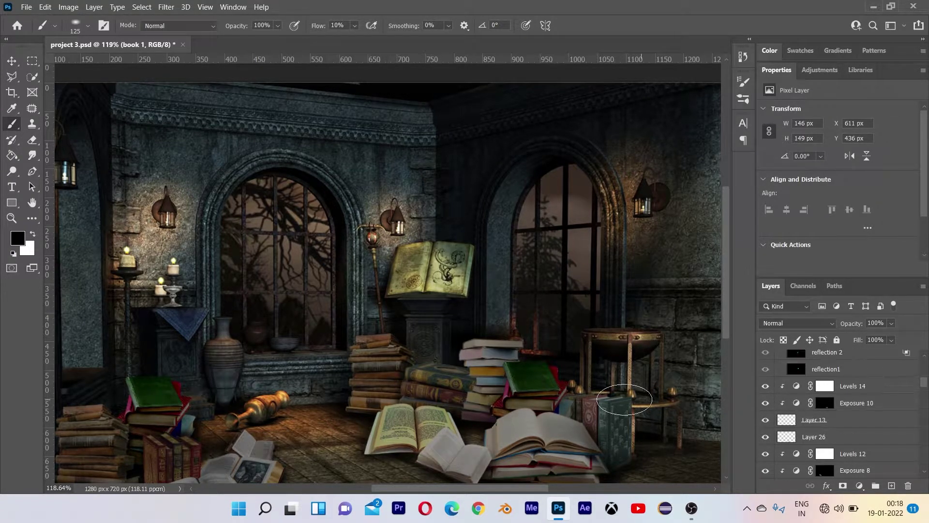
- Make the girl layer visible to bring the seated figure into the room
scroll(495, 404, down, 4)
drag(495, 404, 486, 376)
scroll(486, 375, up, 1)
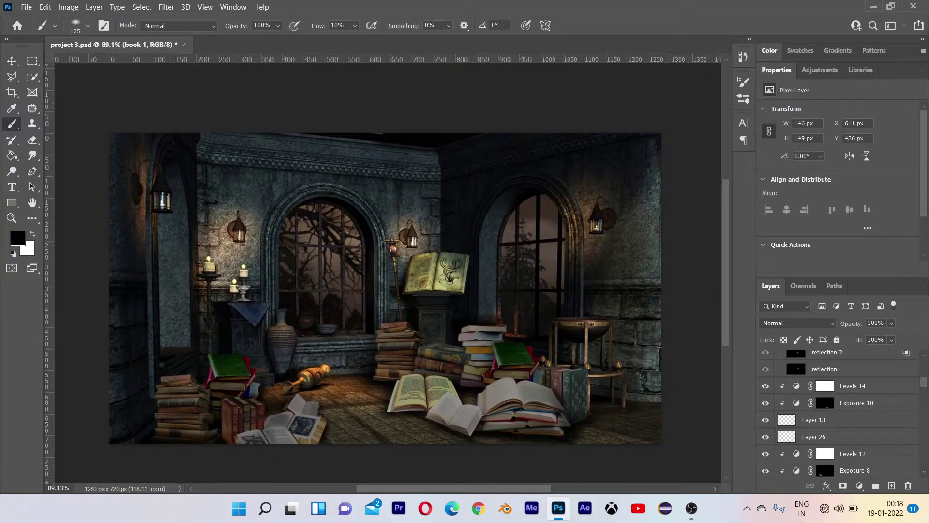
scroll(856, 421, down, 3)
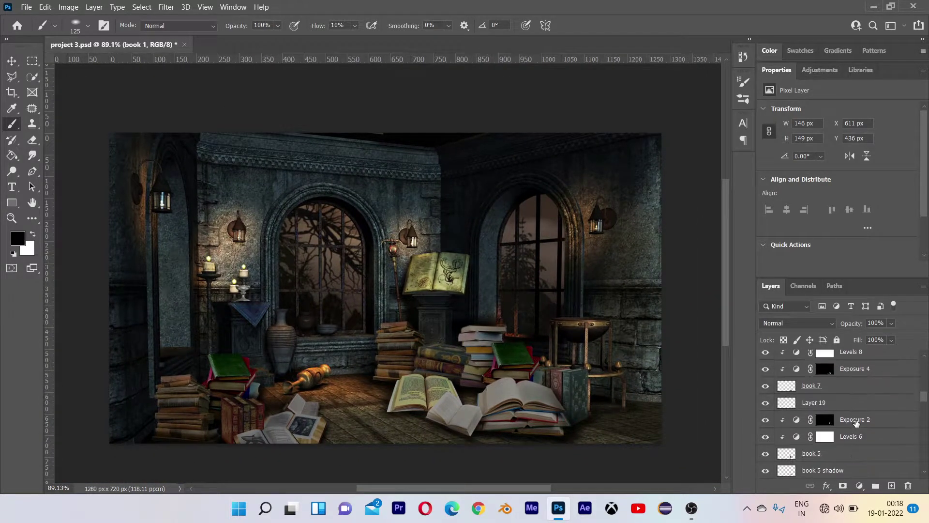
scroll(856, 427, down, 3)
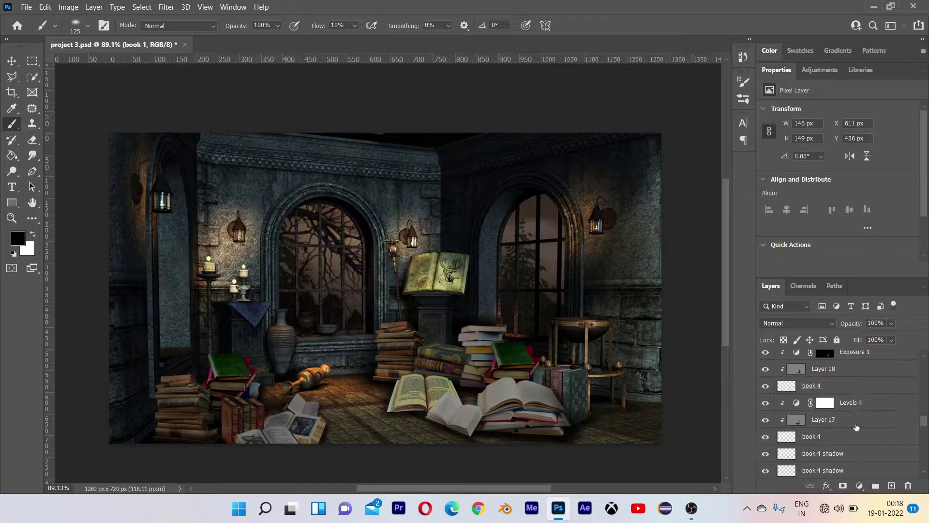
scroll(856, 427, down, 3)
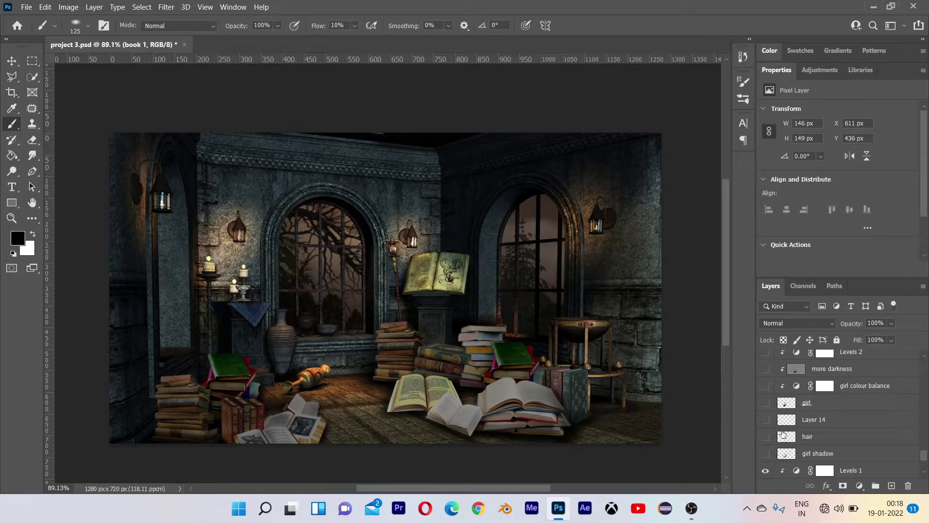
click(766, 403)
- Make the girl shadow, Layer 14 and hair layers visible
scroll(278, 350, up, 3)
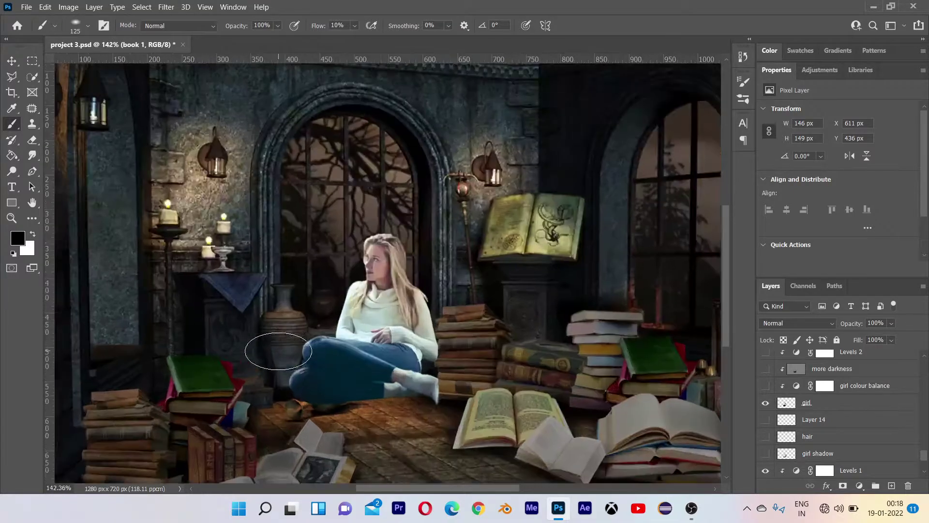
drag(359, 386, 340, 356)
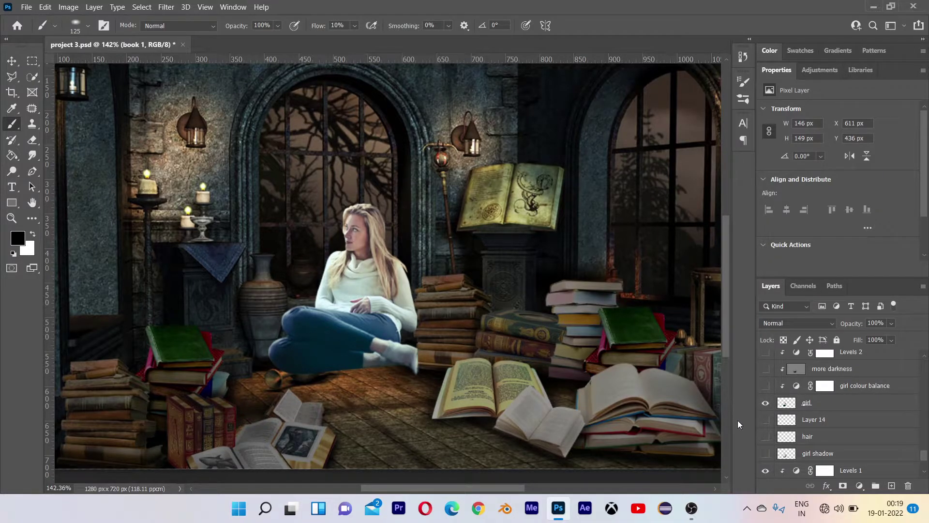
click(765, 454)
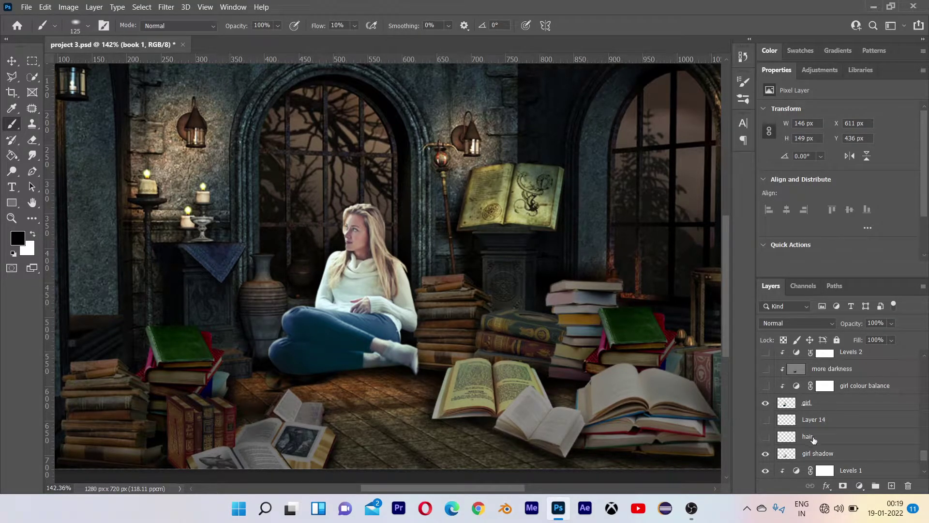
click(763, 419)
click(765, 435)
- Hide Layer 14 and add a new empty layer directly above it, beneath the girl layer
scroll(508, 249, up, 4)
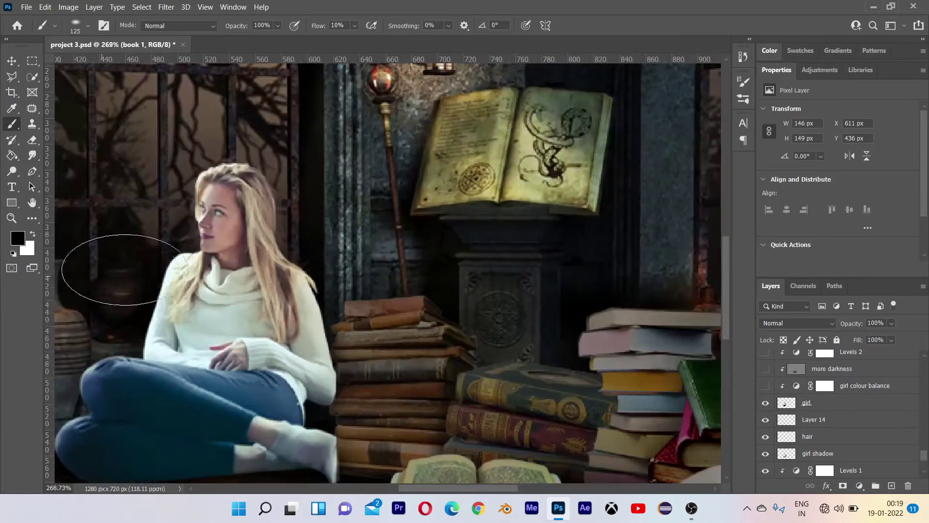
drag(191, 272, 306, 322)
scroll(339, 293, up, 3)
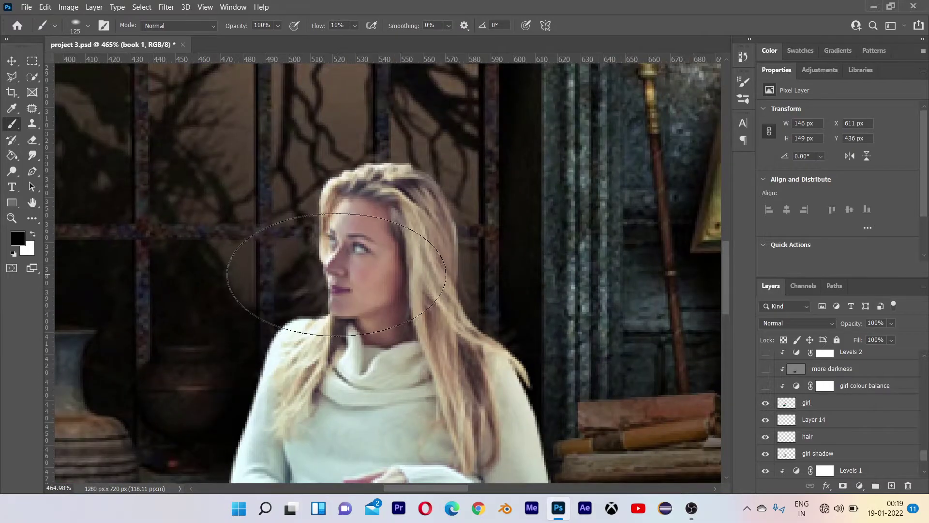
scroll(345, 215, down, 2)
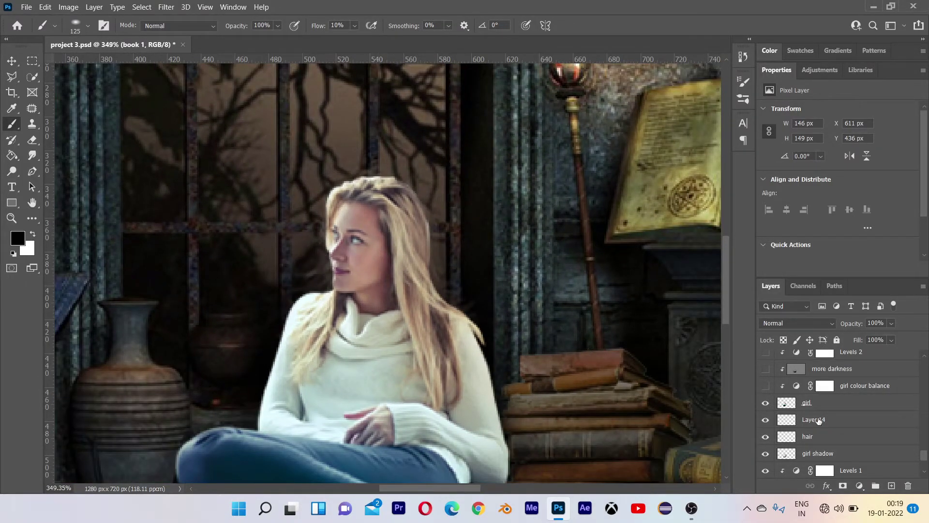
click(819, 420)
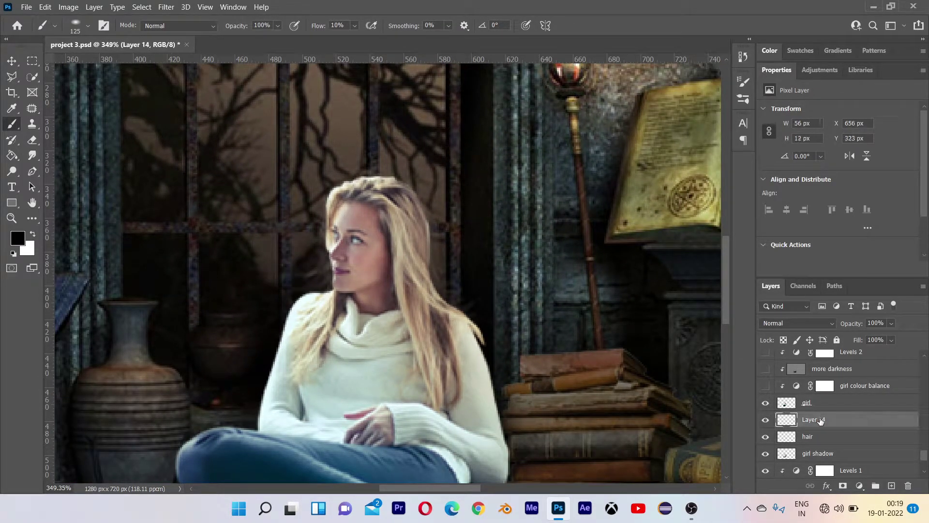
click(765, 419)
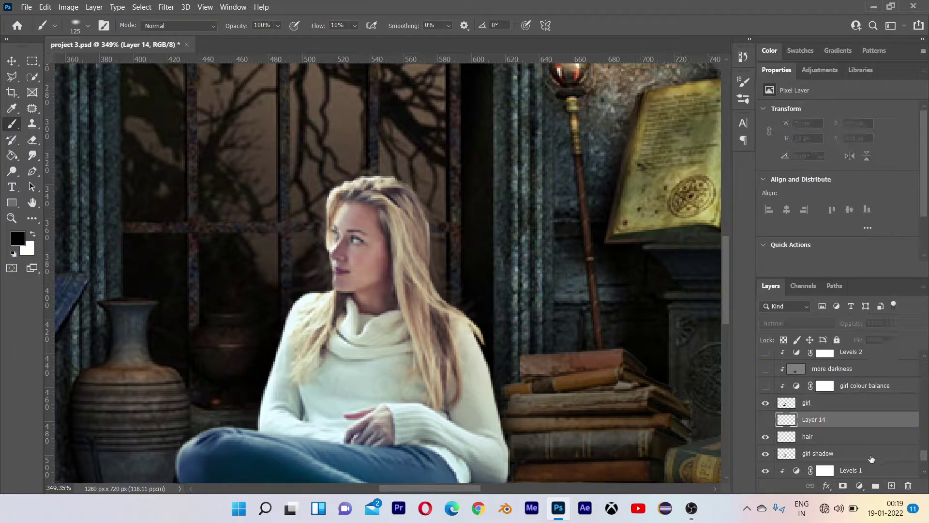
click(891, 486)
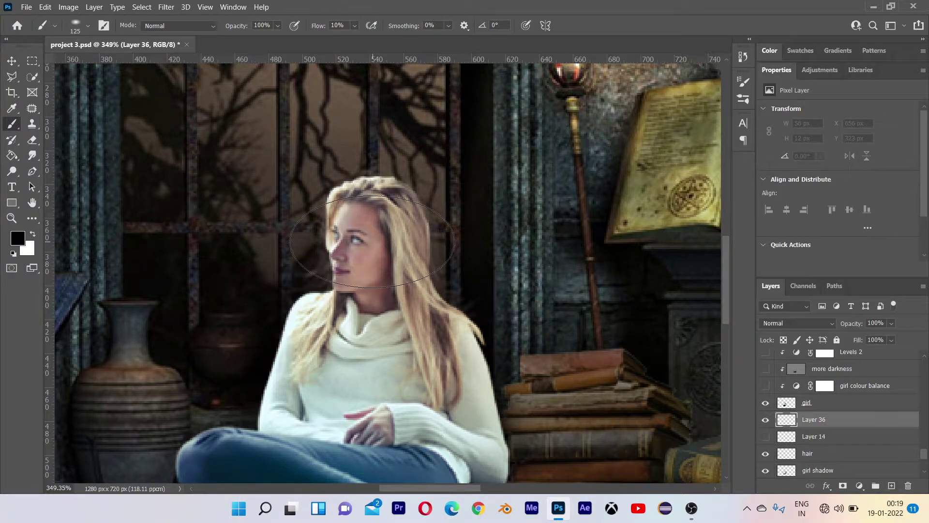
- Choose the "hair brush original" preset for the Brush tool
right_click(373, 241)
click(457, 352)
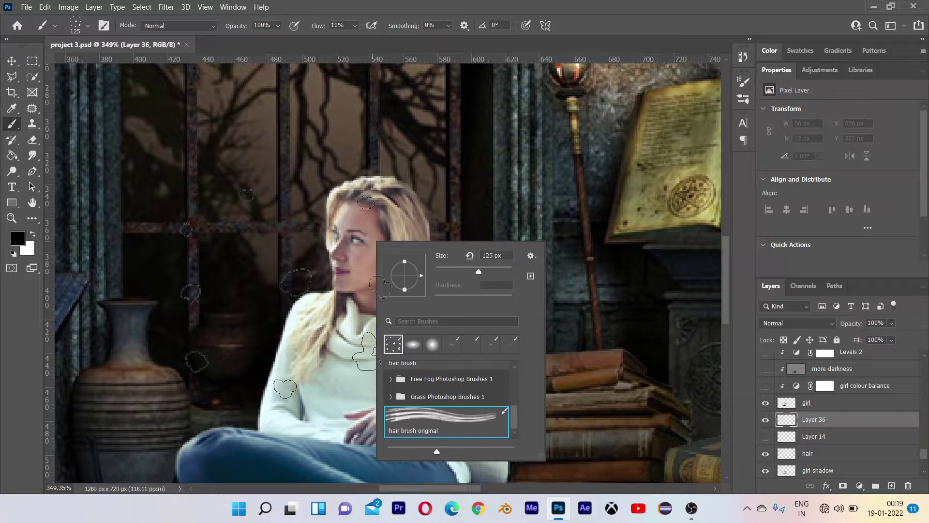
click(274, 275)
- Reduce the hair brush size to 7 px for painting fine strands around the girl's head
scroll(313, 264, down, 2)
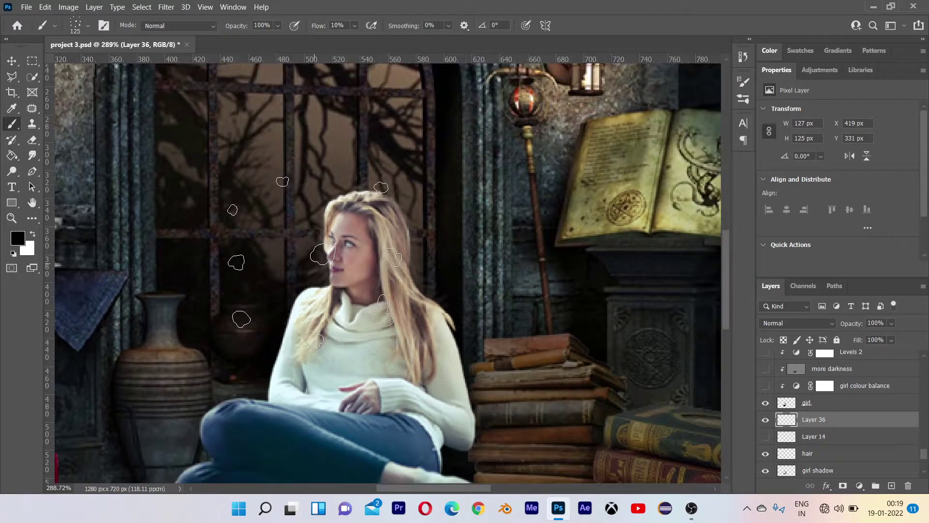
key(bracketleft)
key(bracketleft)
scroll(324, 262, up, 4)
key(bracketleft)
key(bracketleft)
key(bracketleft)
key(bracketleft)
key(bracketleft)
key(bracketleft)
key(bracketleft)
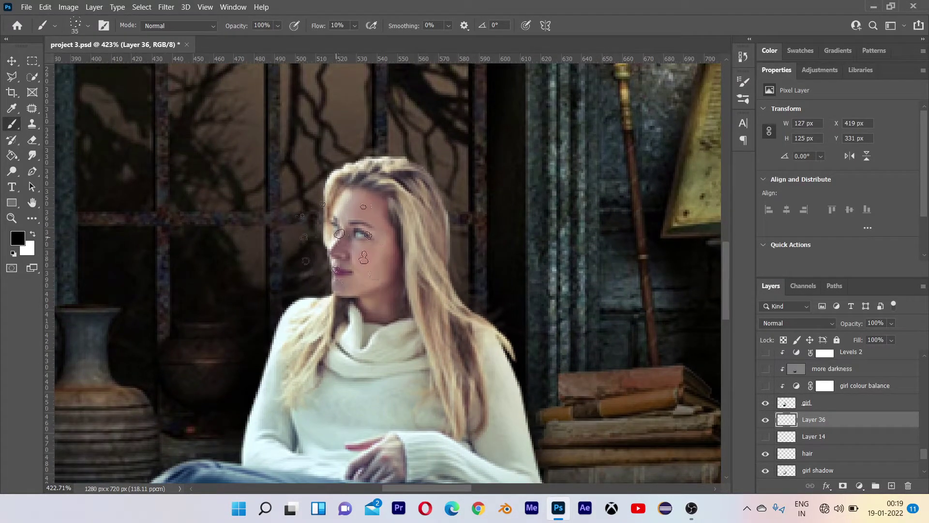
key(bracketleft)
key(bracketleft)
key(bracketleft)
key(bracketleft)
key(bracketleft)
key(bracketleft)
key(bracketleft)
scroll(334, 230, up, 4)
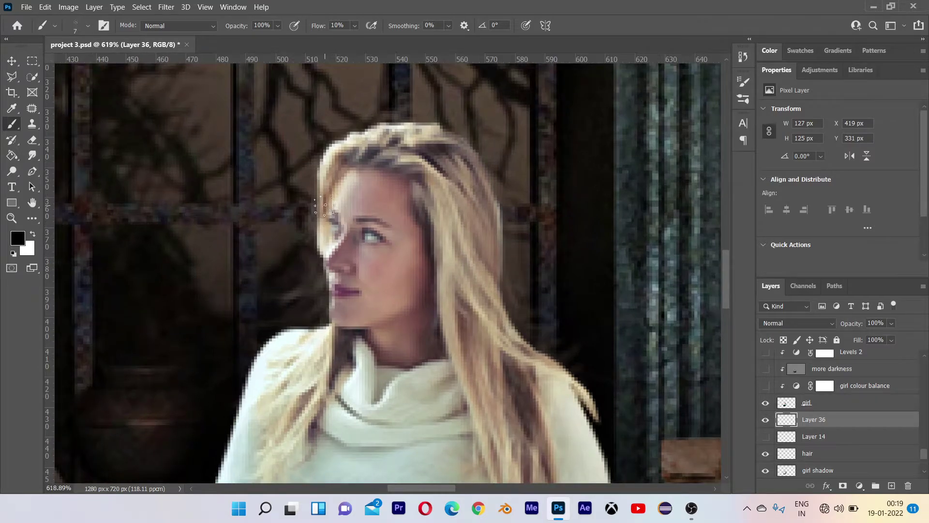
- Sample a light brown from the girl's hair as the foreground color and set the brush flow to 100%
alt+click(339, 169)
alt+click(334, 159)
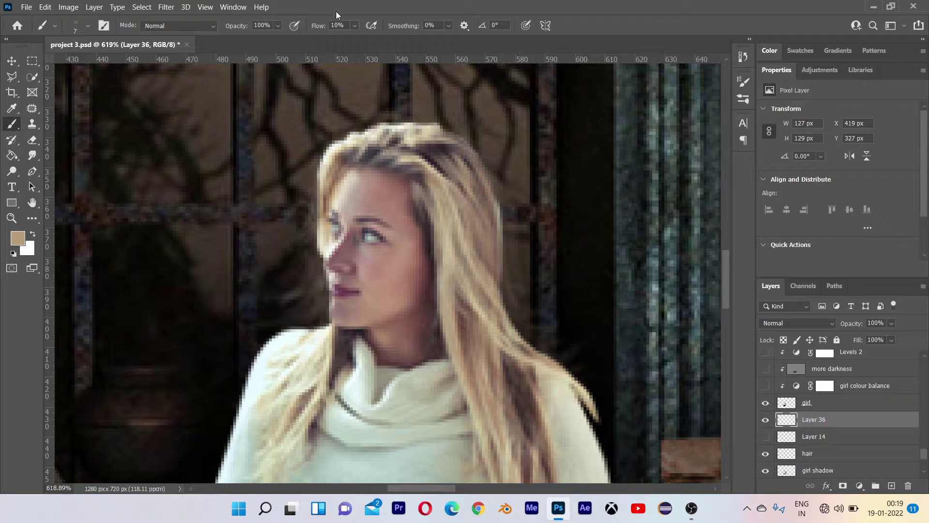
drag(347, 25, 326, 34)
key(Return)
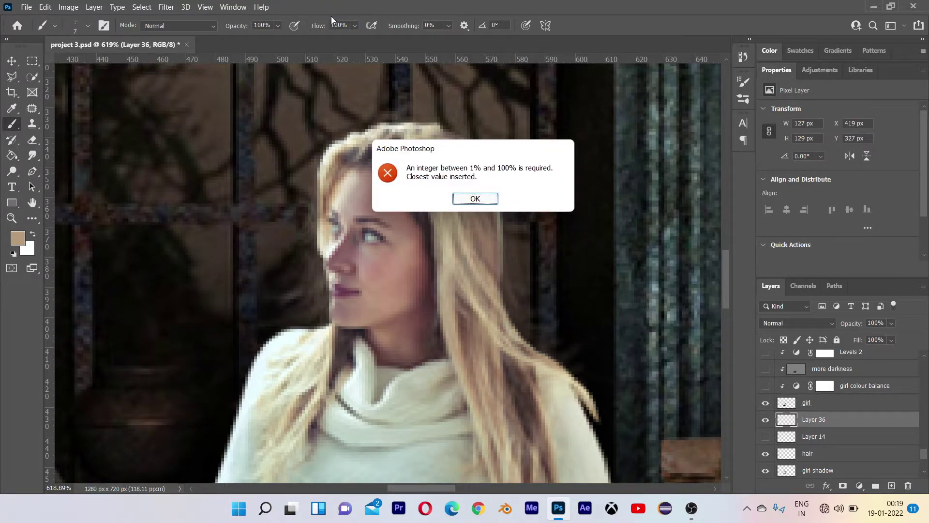
key(Return)
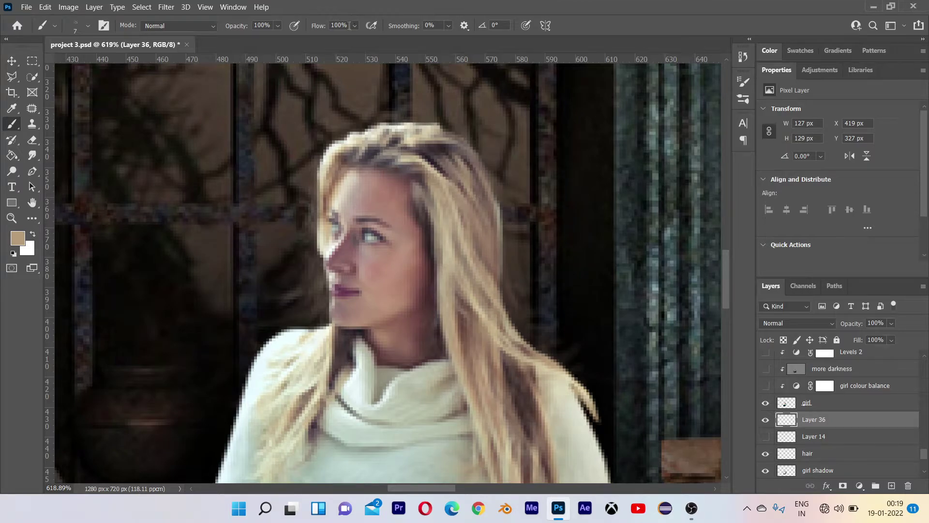
- Set the brush flow to 50% and paint fine flyaway hair strands beside the girl's face and neck on Layer 36
text(50)
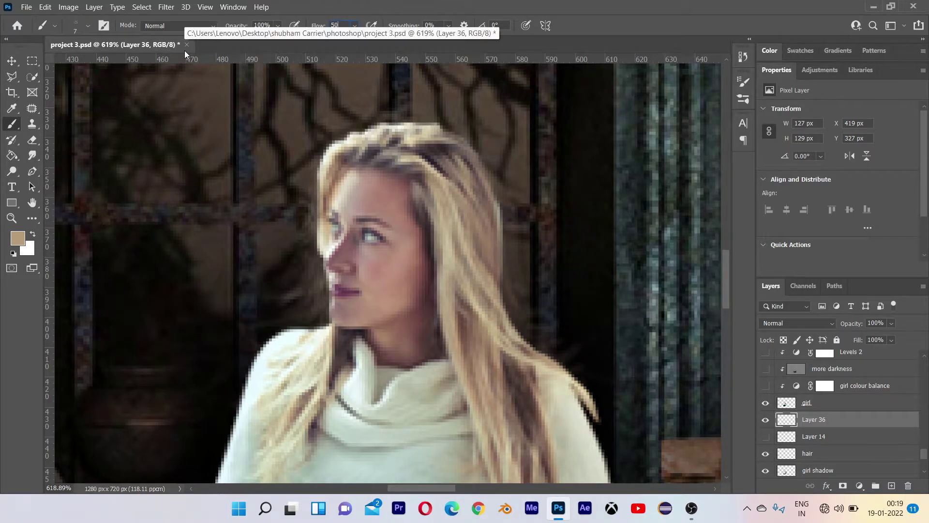
key(Return)
mouse_move(324, 175)
mouse_down()
mouse_move(298, 287)
mouse_move(217, 343)
mouse_up()
drag(321, 302, 322, 334)
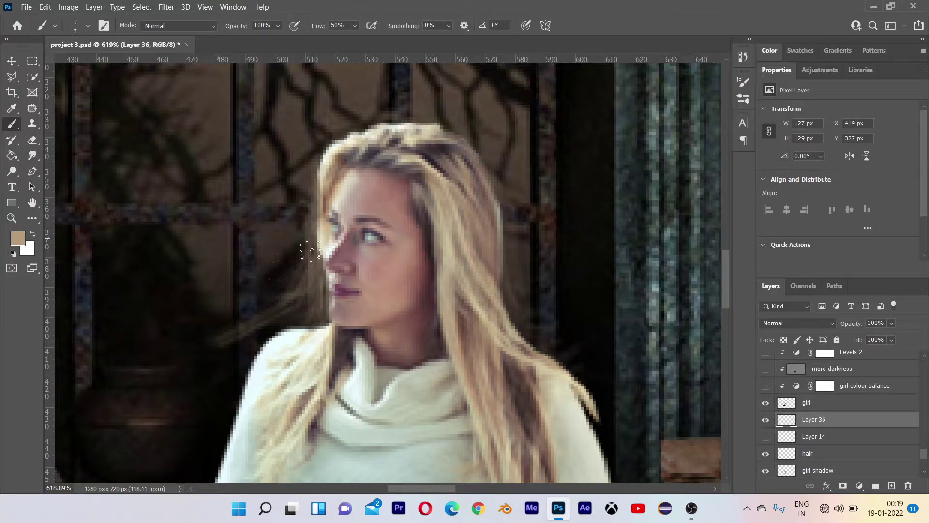
drag(312, 250, 285, 298)
drag(312, 204, 304, 235)
drag(323, 165, 250, 238)
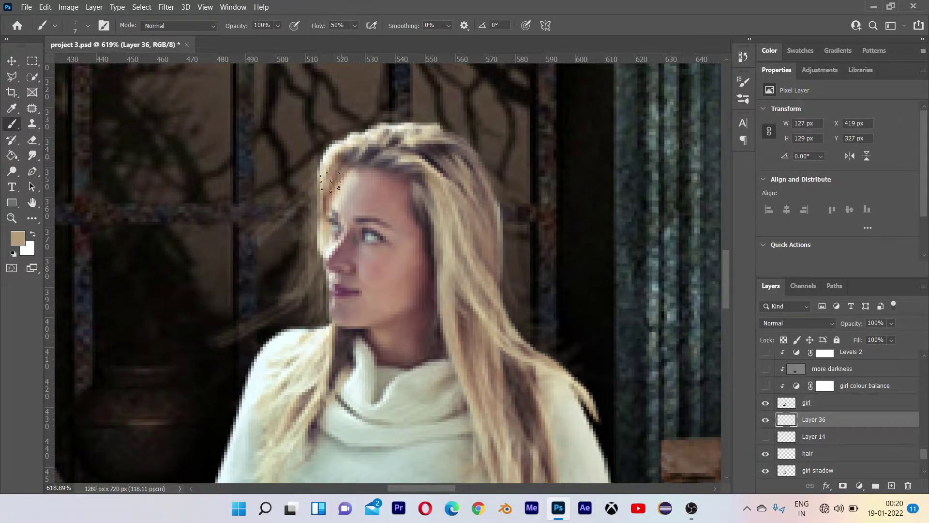
- Delete Layer 36 and make Layer 14 visible again beneath the girl layer
scroll(330, 180, down, 3)
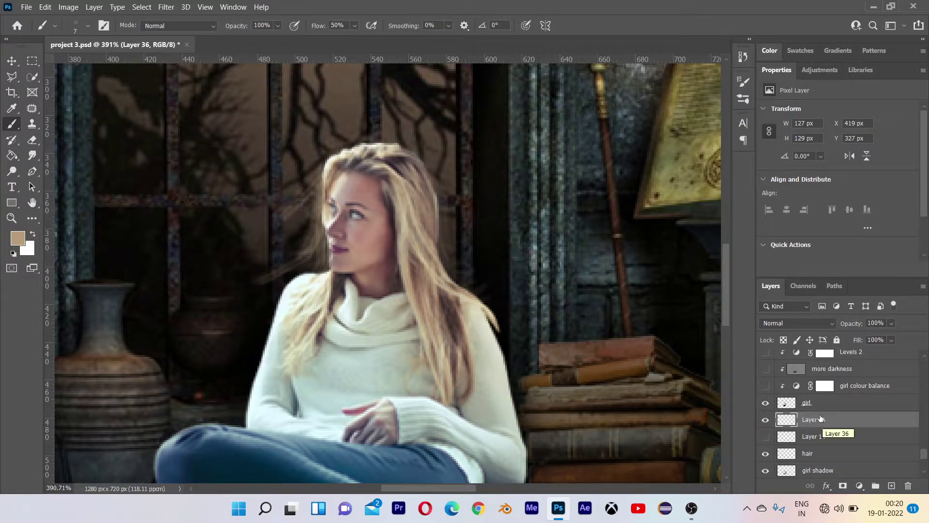
key(Delete)
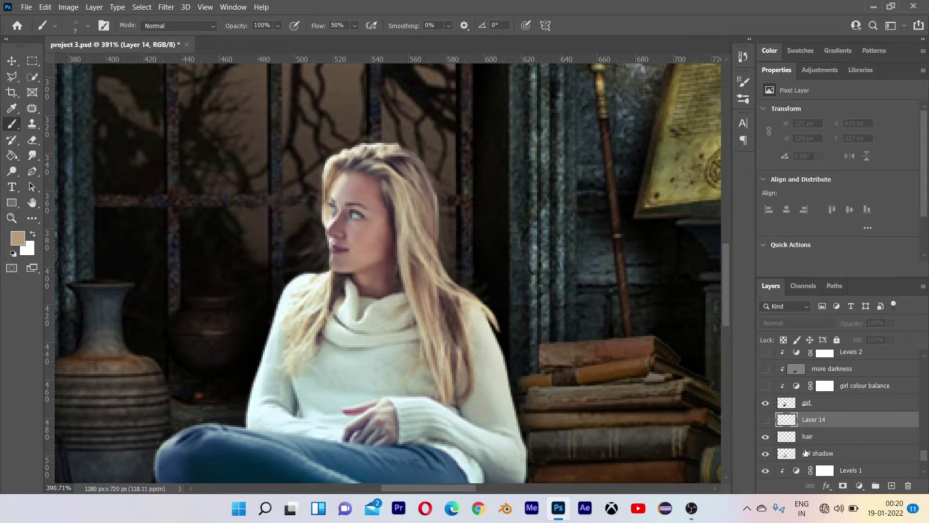
click(766, 419)
scroll(789, 418, down, 3)
scroll(804, 418, up, 2)
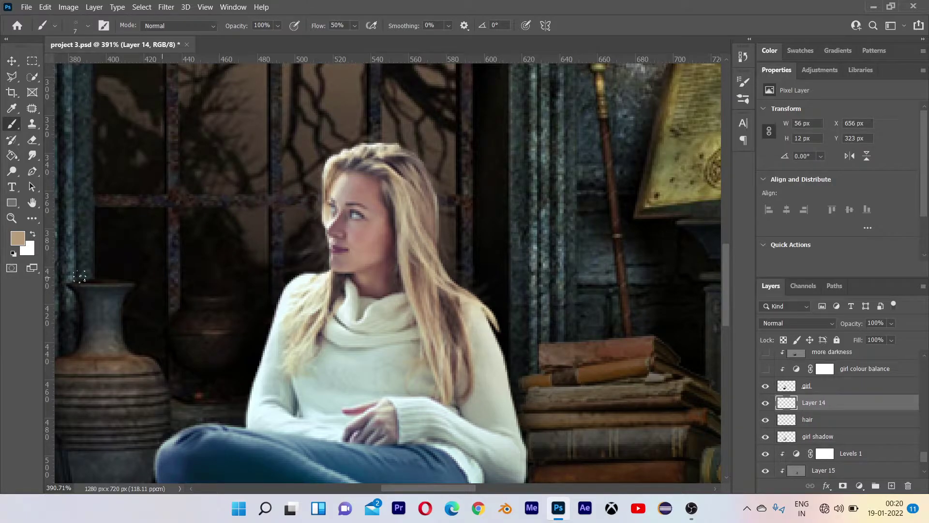
scroll(312, 252, up, 4)
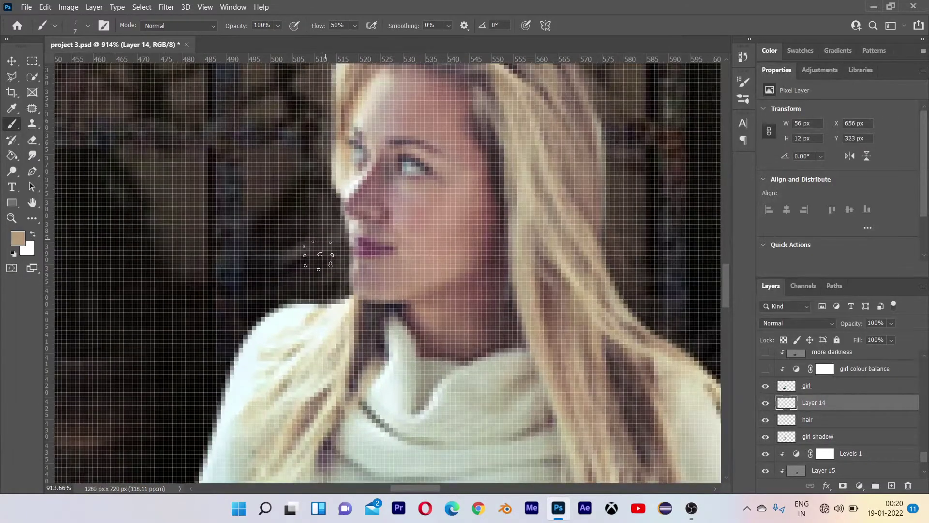
scroll(319, 255, down, 1)
scroll(870, 429, up, 2)
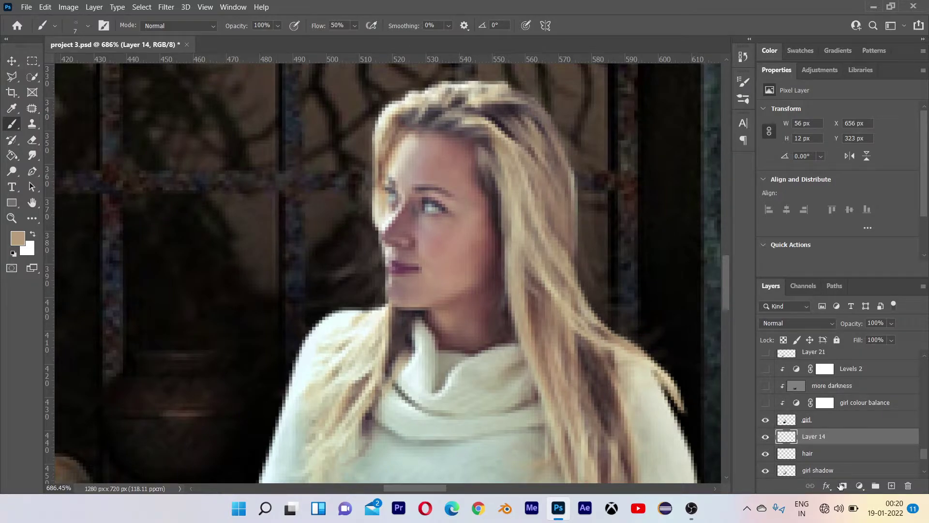
- Try a Color Balance adjustment clipped to the girl layer, with midtones Cyan–Red -7 and Magenta–Green +7, and delete it
click(837, 420)
click(859, 485)
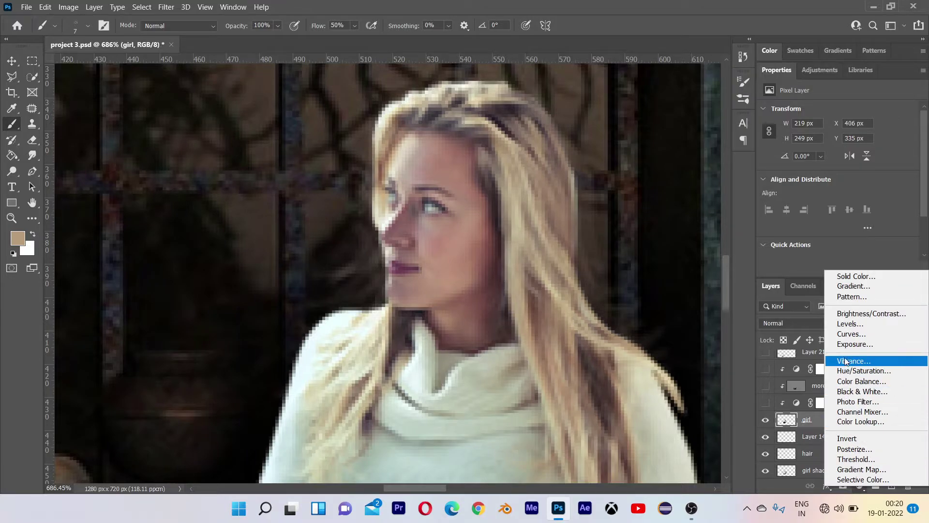
click(847, 381)
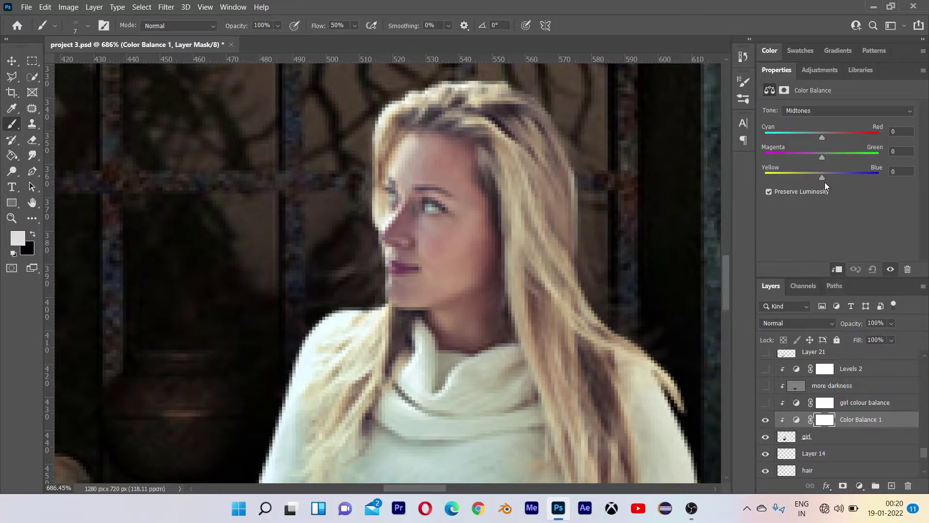
scroll(681, 205, down, 2)
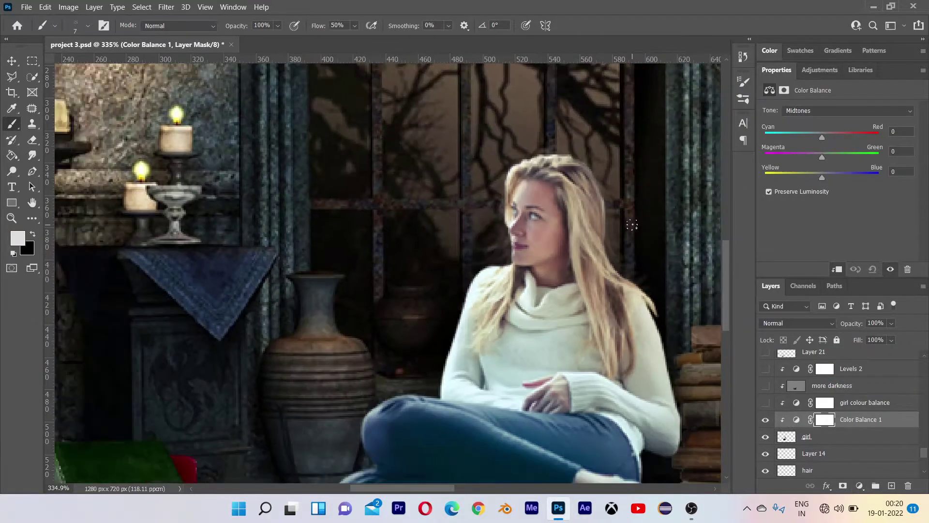
drag(657, 217, 541, 232)
scroll(541, 232, down, 1)
scroll(541, 232, down, 1)
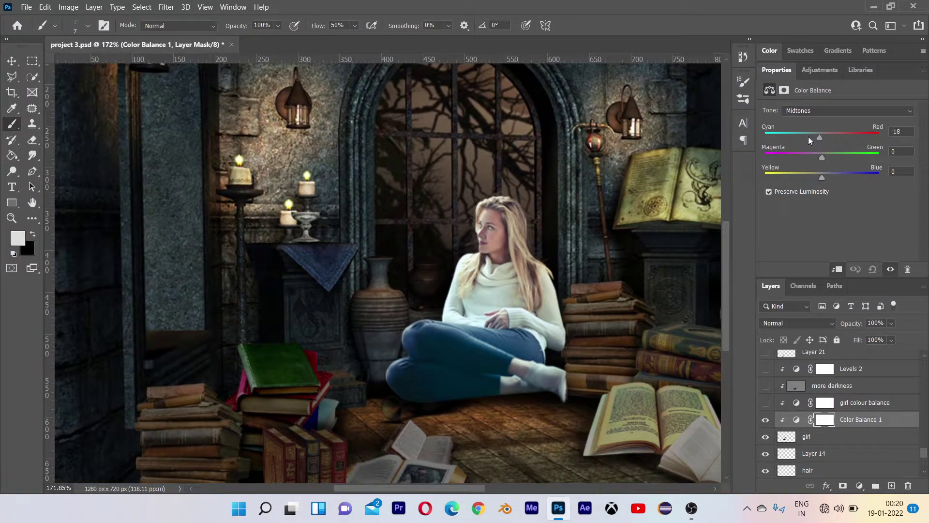
drag(808, 137, 826, 162)
click(857, 421)
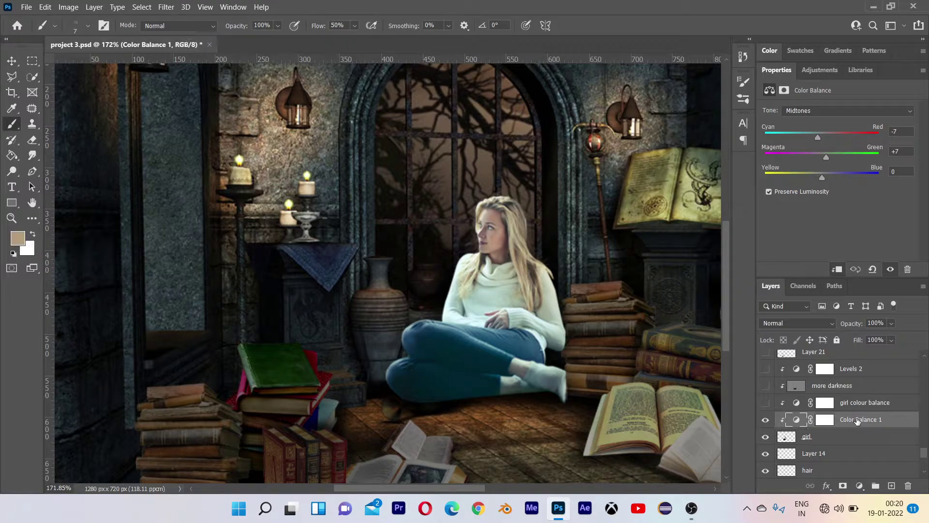
key(Delete)
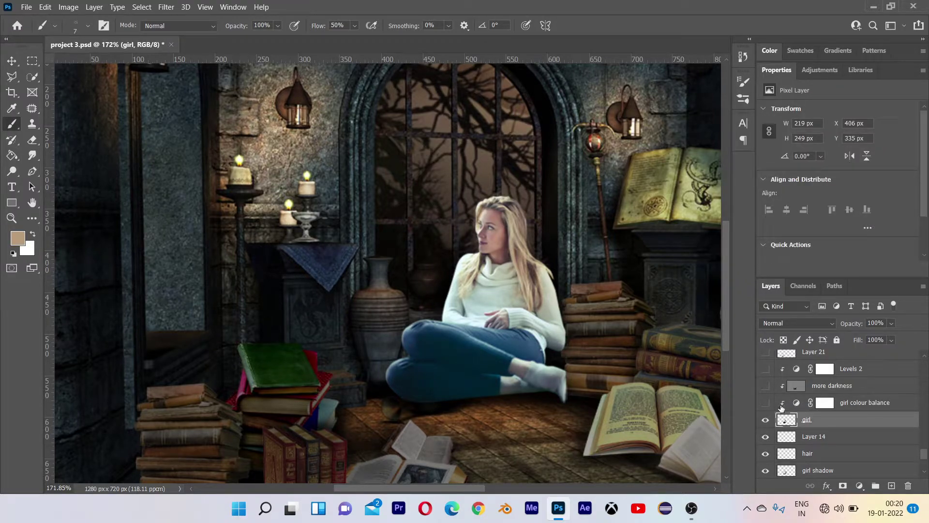
- Make the "girl colour balance" adjustment layer visible
click(765, 402)
scroll(571, 351, up, 5)
scroll(547, 287, up, 3)
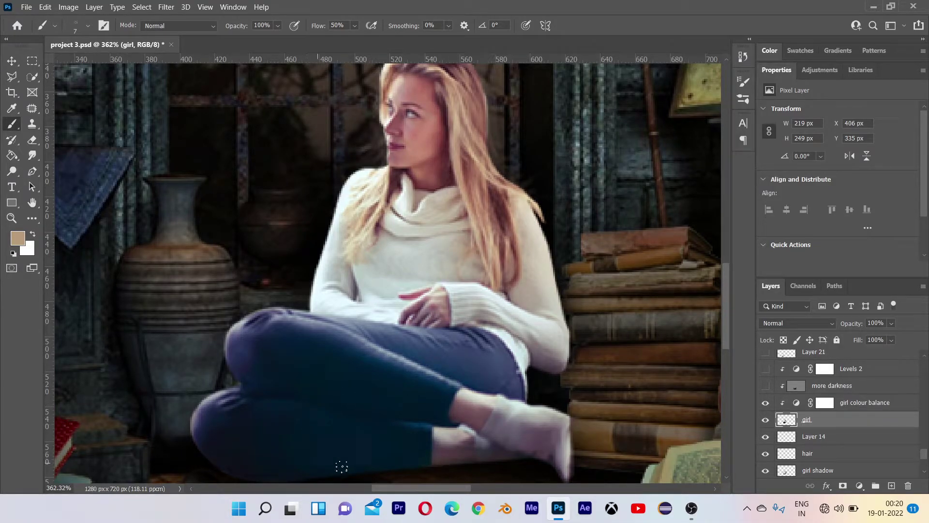
- Preview the "more darkness" layer's shading on the girl's legs and feet, and hide the layer again
click(765, 385)
scroll(584, 360, down, 2)
scroll(584, 360, up, 2)
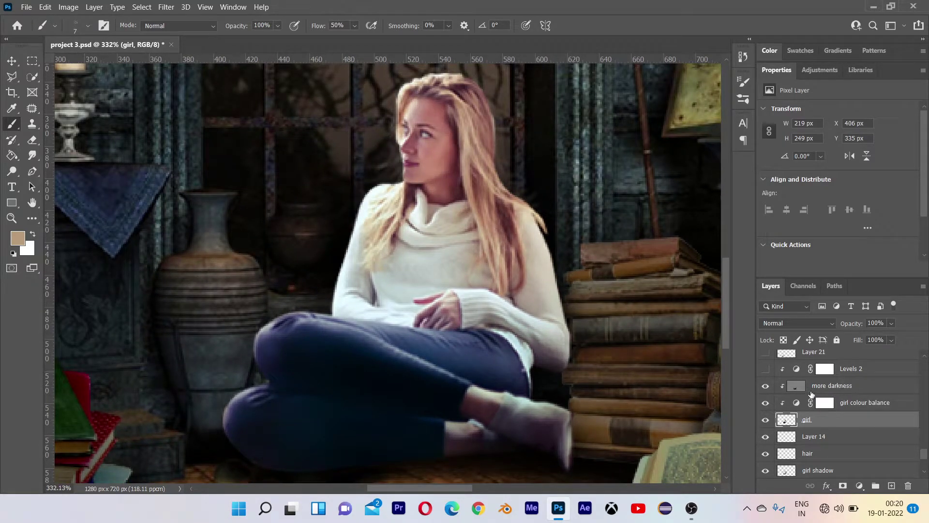
click(764, 386)
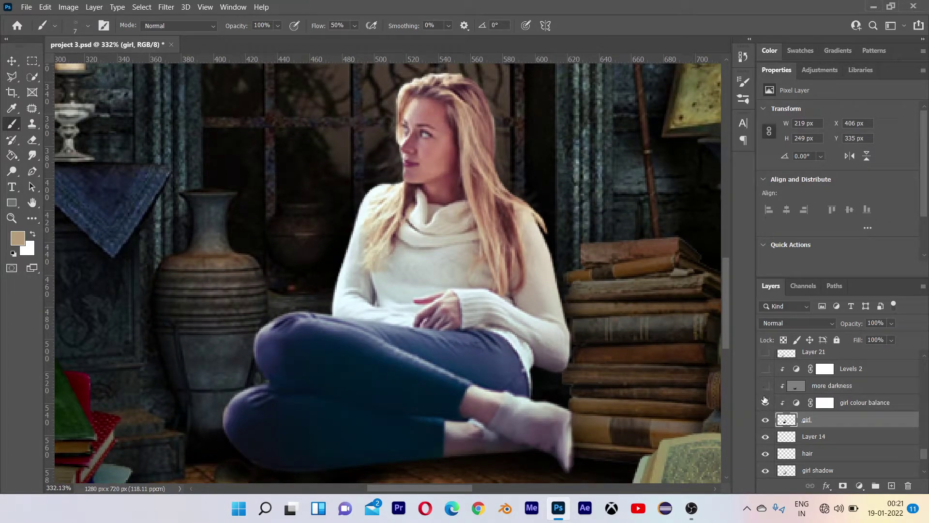
- Create a new layer clipped to the girl layer, in Overlay mode and filled with 50% gray
key(ctrl+shift+n)
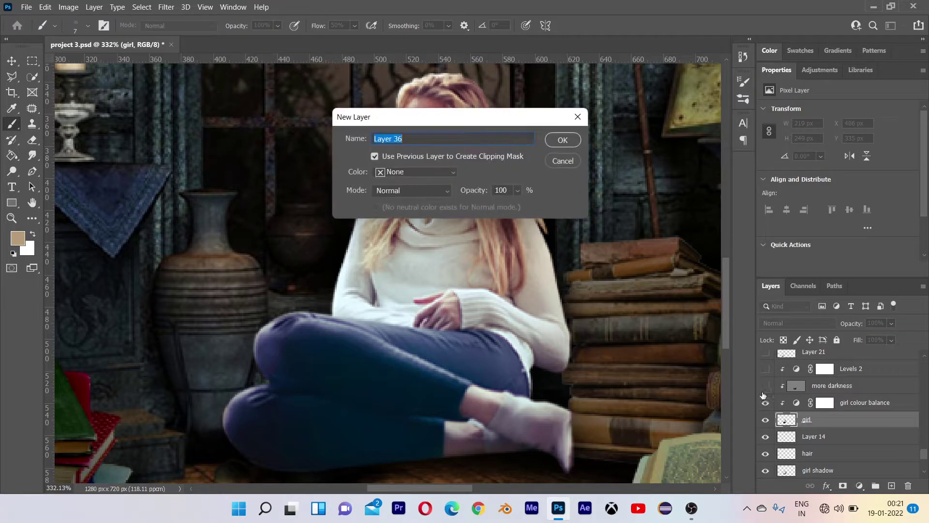
click(393, 187)
click(408, 308)
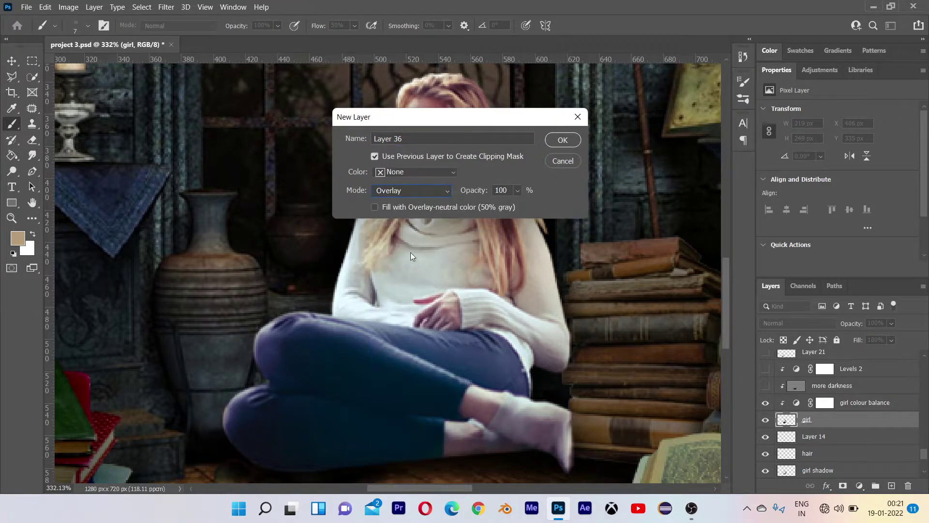
click(574, 144)
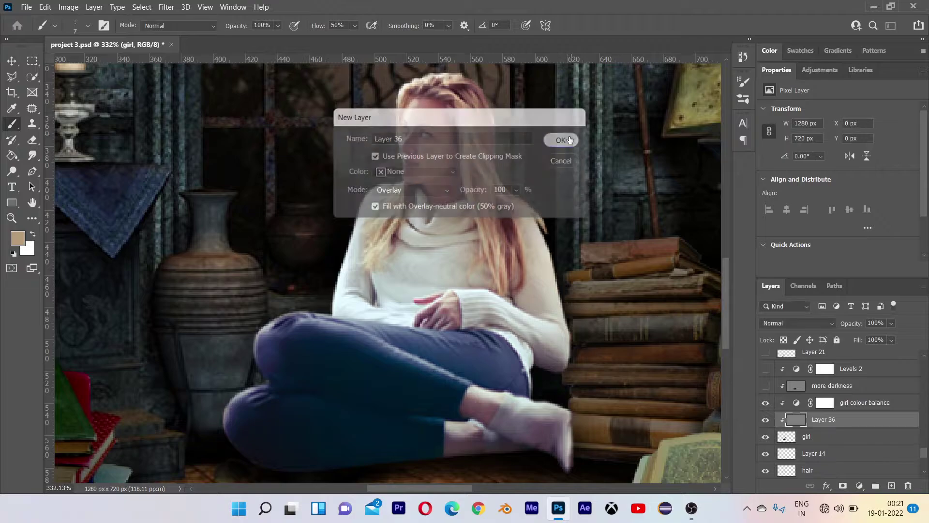
- Switch the brush to a soft round tip with 0% hardness and set its flow to 10%
scroll(519, 271, down, 4)
right_click(518, 269)
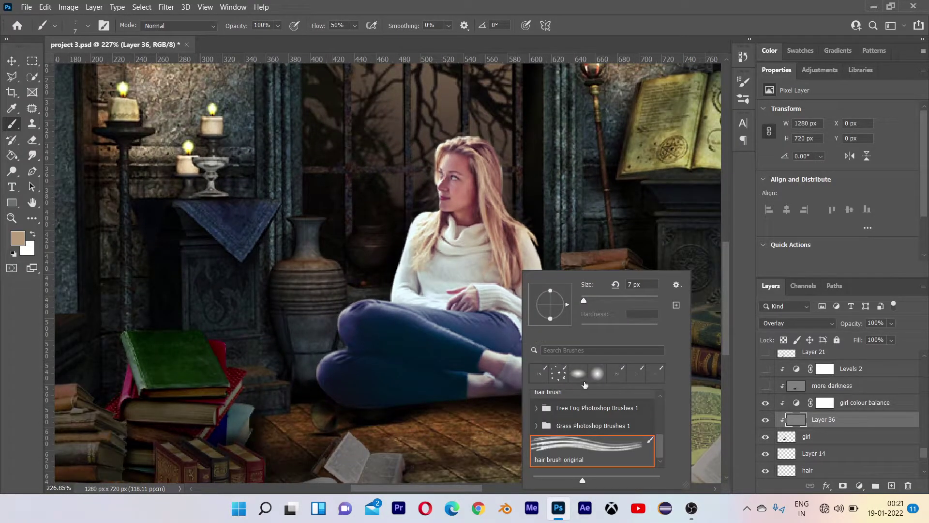
click(597, 374)
click(451, 349)
scroll(500, 328, up, 5)
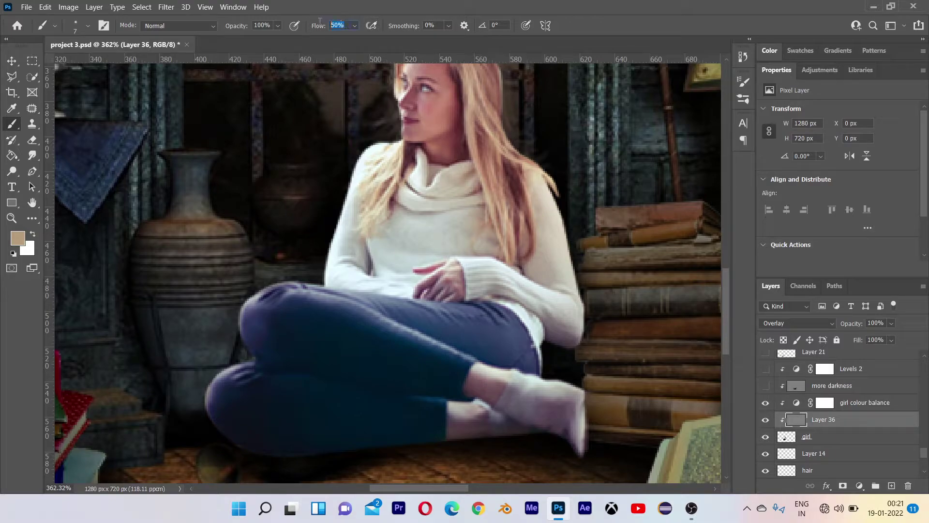
text(10)
right_click(372, 125)
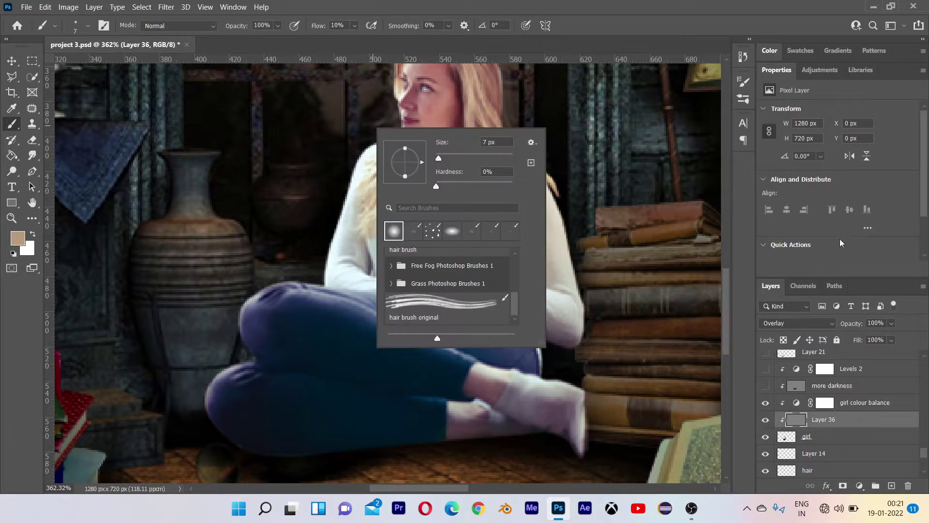
click(568, 240)
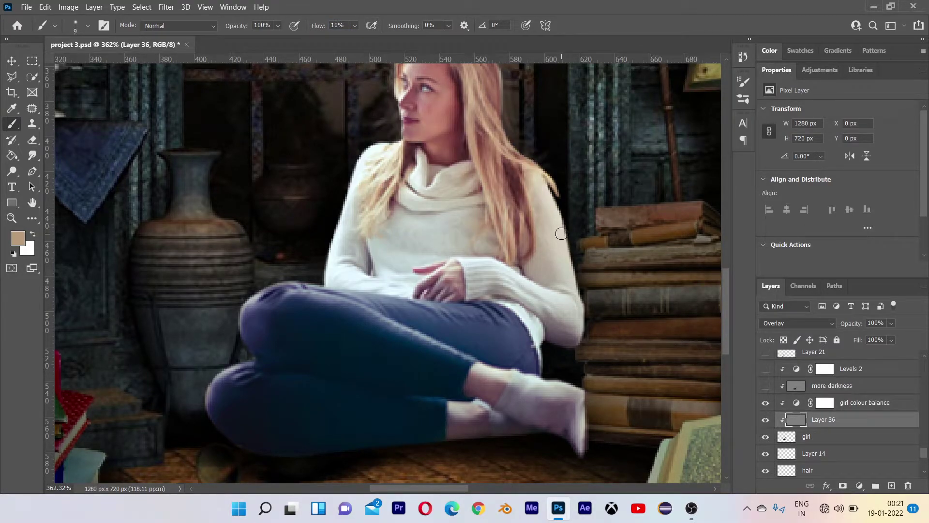
- Enlarge the brush to 35 px and paint soft light along the girl's sweater sleeve beside the stacked old books
key(bracketright)
key(bracketright)
key(bracketright)
key(bracketright)
key(bracketright)
key(bracketright)
mouse_move(562, 232)
mouse_down()
mouse_move(551, 216)
mouse_move(581, 303)
mouse_move(544, 194)
mouse_move(571, 277)
mouse_move(545, 224)
mouse_move(547, 214)
mouse_move(569, 269)
mouse_move(542, 160)
mouse_move(605, 331)
mouse_move(550, 215)
mouse_move(589, 346)
mouse_move(527, 300)
mouse_move(569, 332)
mouse_move(540, 320)
mouse_move(552, 326)
mouse_move(543, 325)
mouse_move(544, 348)
mouse_move(547, 207)
mouse_up()
scroll(564, 246, up, 5)
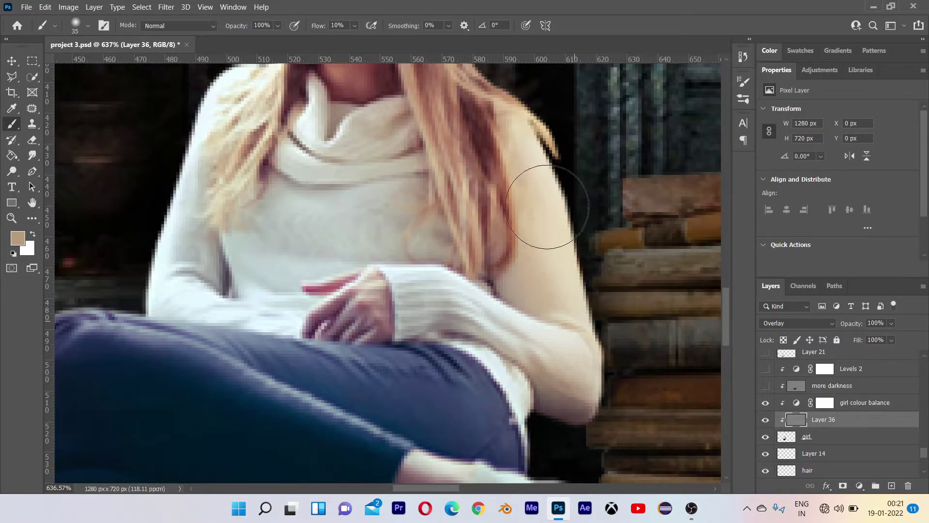
- Compare the girl with and without the Overlay shading of Layer 36, and delete that layer
scroll(547, 208, down, 5)
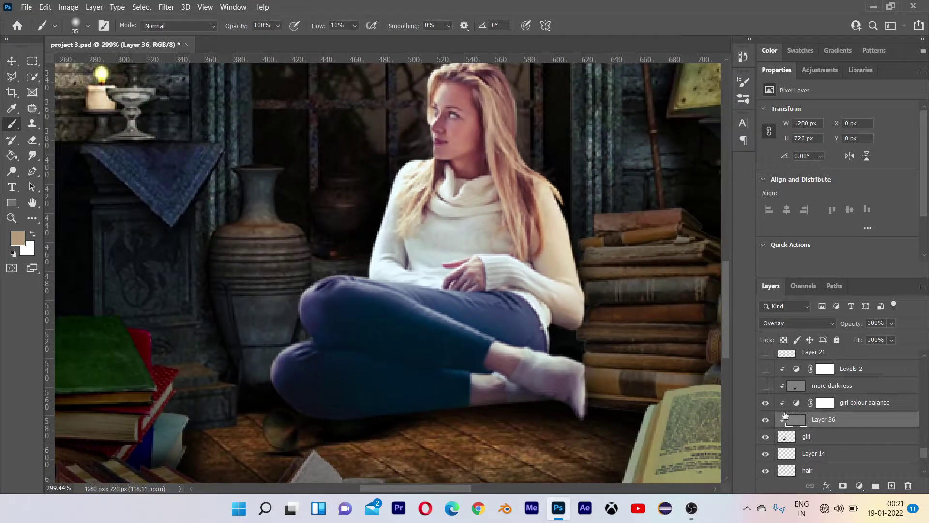
click(766, 420)
click(766, 420)
click(766, 420)
click(766, 420)
click(766, 420)
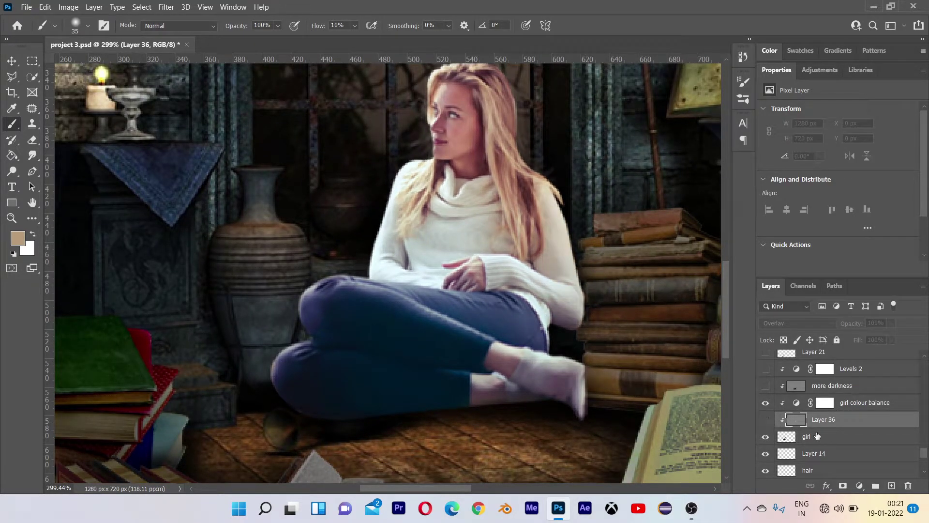
key(Delete)
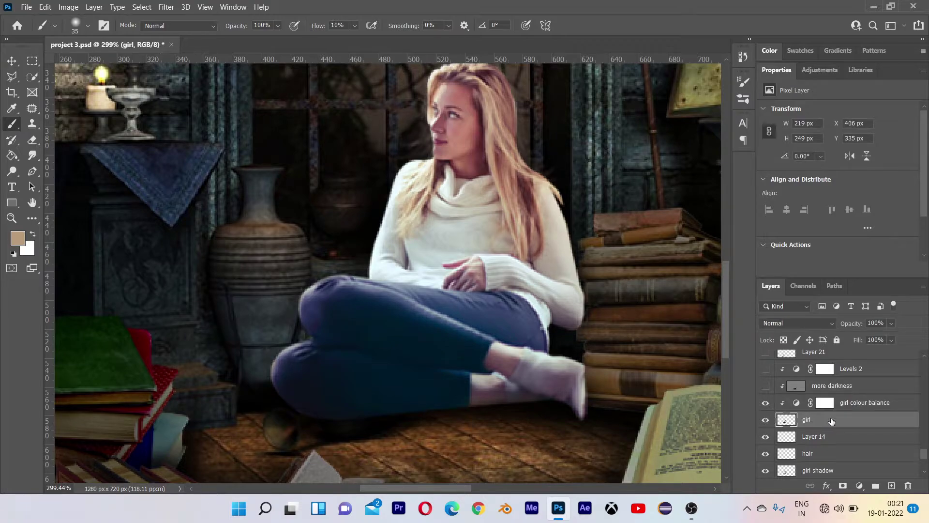
- Make the "more darkness", Levels 2 and Layer 21 layers above the girl visible
click(765, 386)
scroll(765, 390, down, 1)
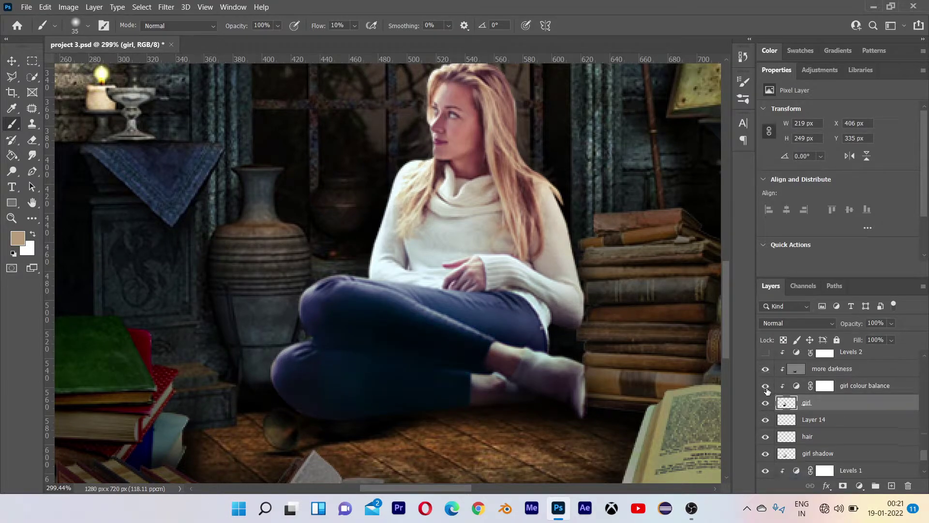
scroll(781, 391, up, 2)
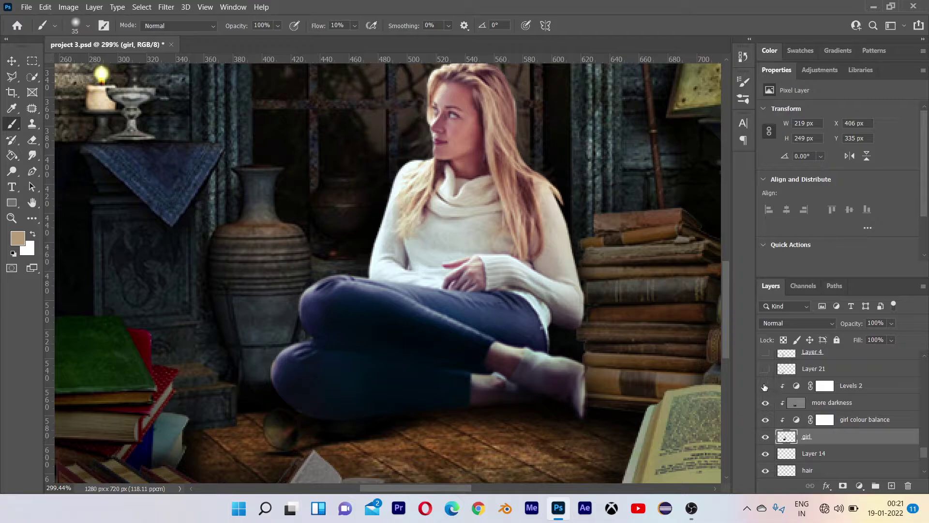
click(765, 386)
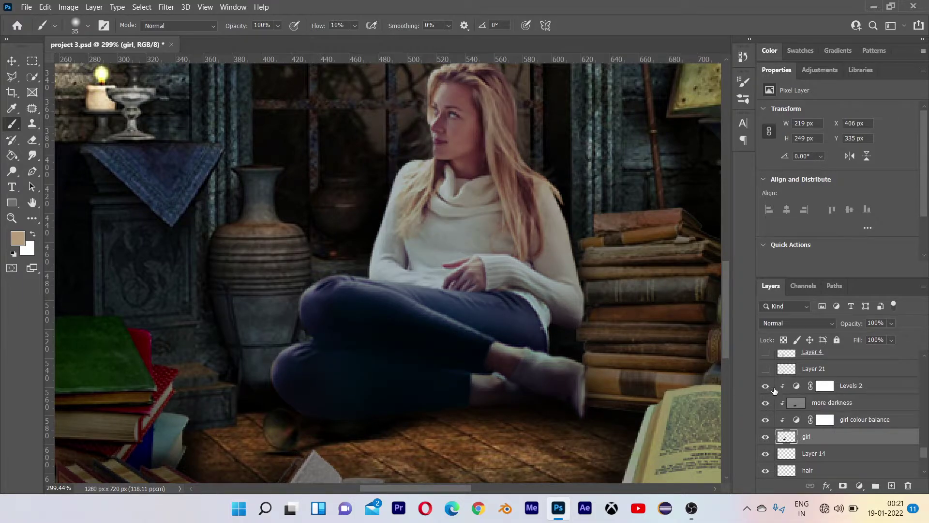
scroll(775, 390, up, 2)
click(766, 403)
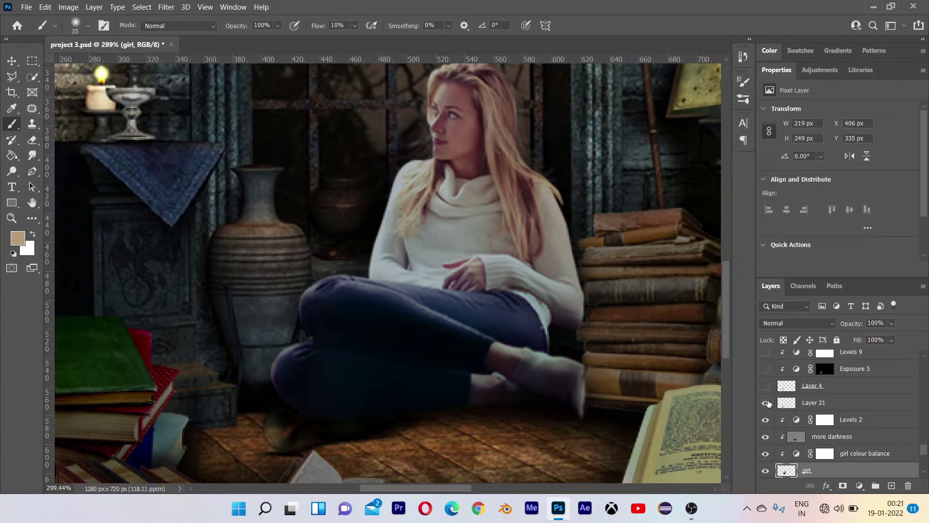
- Make the book stack on Layer 4 visible together with its clipped Exposure 5 and Levels 9 adjustments
scroll(769, 403, up, 1)
click(767, 402)
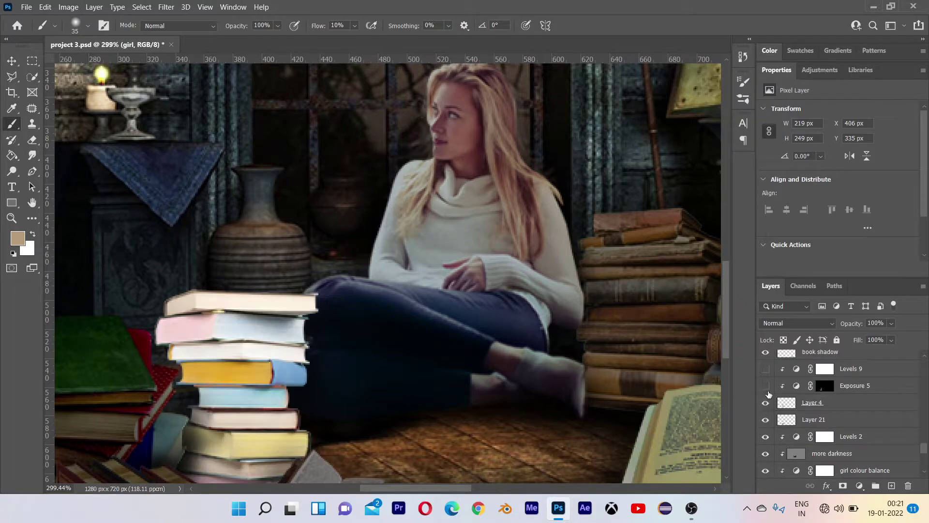
click(765, 386)
click(764, 371)
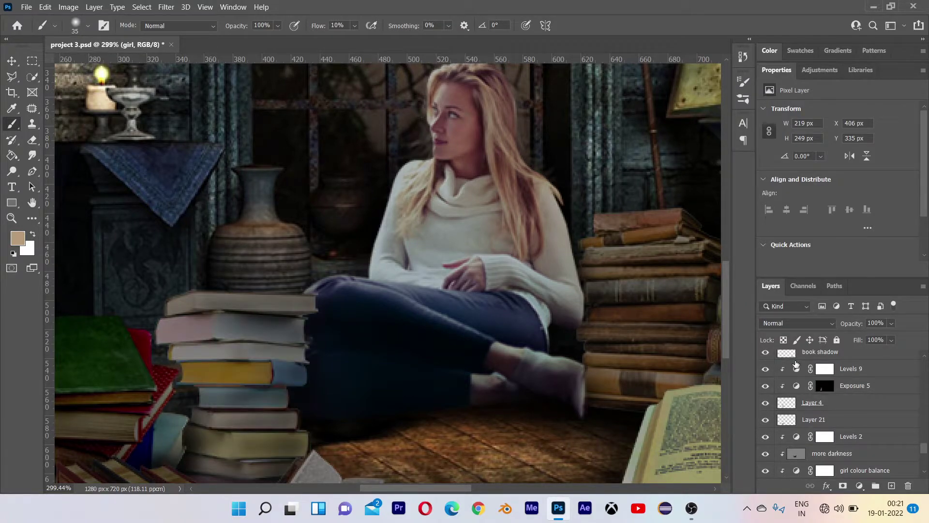
scroll(844, 400, up, 12)
scroll(845, 400, up, 8)
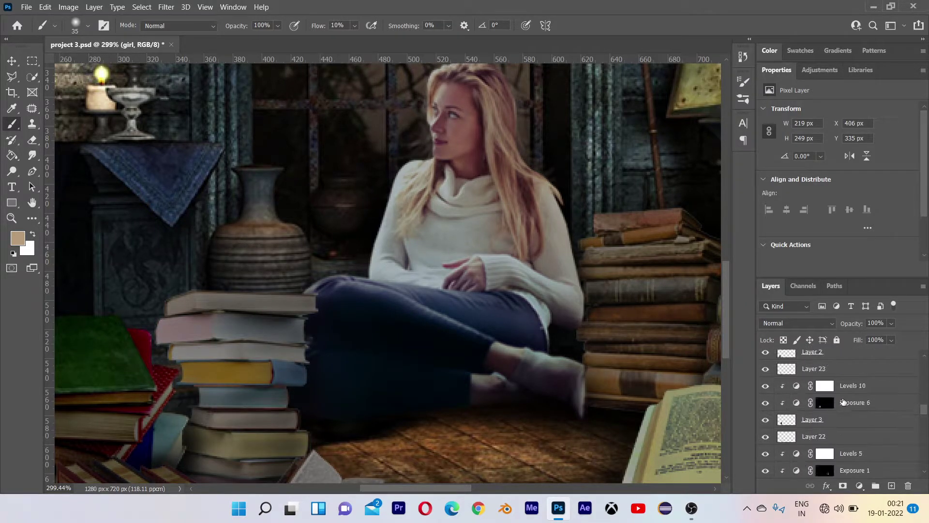
- Create a new layer group above Group 1 and set its blend mode to Screen
scroll(844, 401, up, 8)
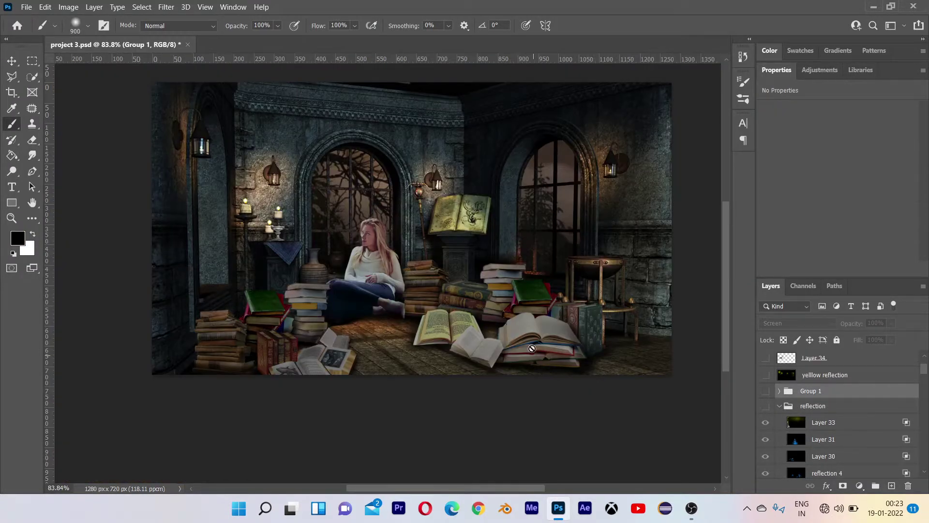
scroll(401, 339, down, 2)
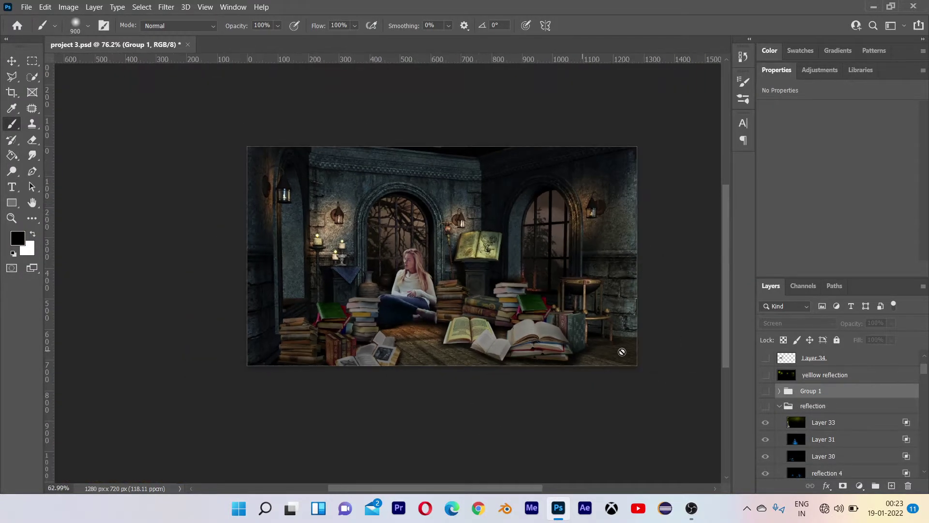
scroll(558, 301, up, 2)
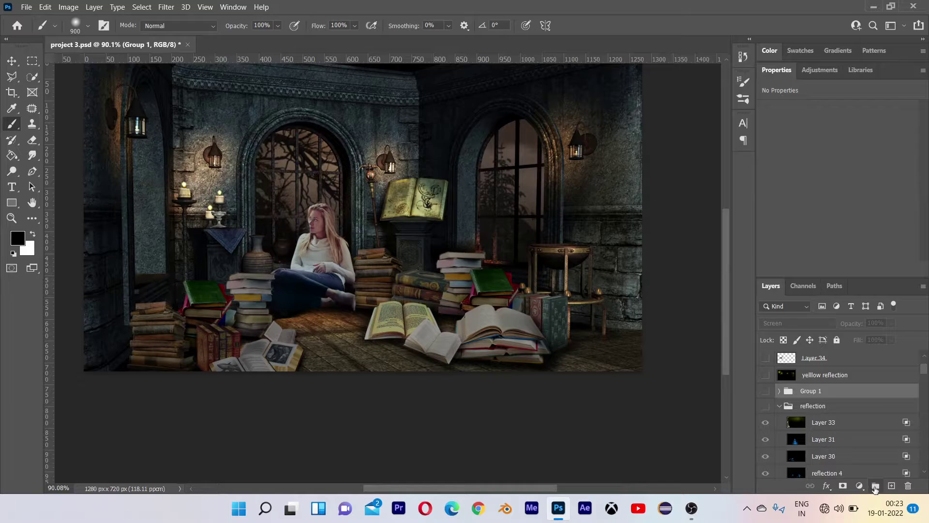
click(876, 486)
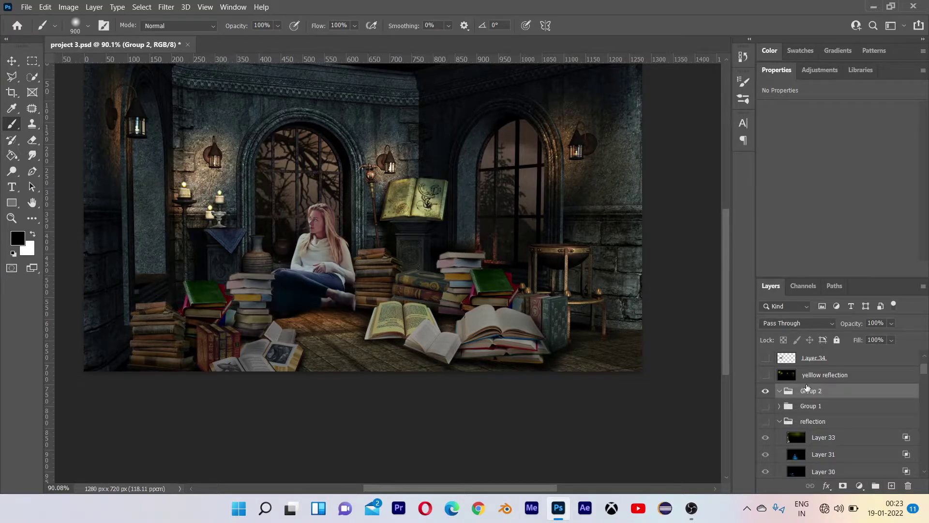
click(814, 323)
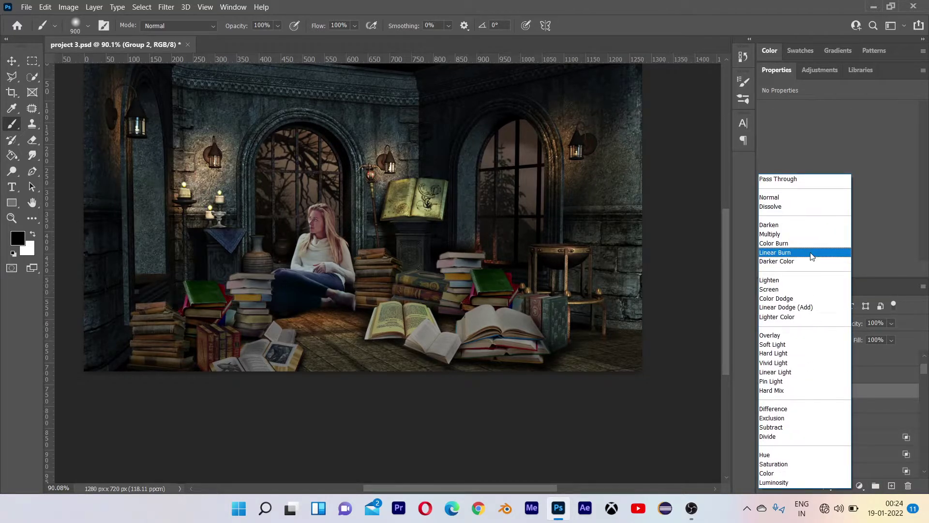
click(788, 290)
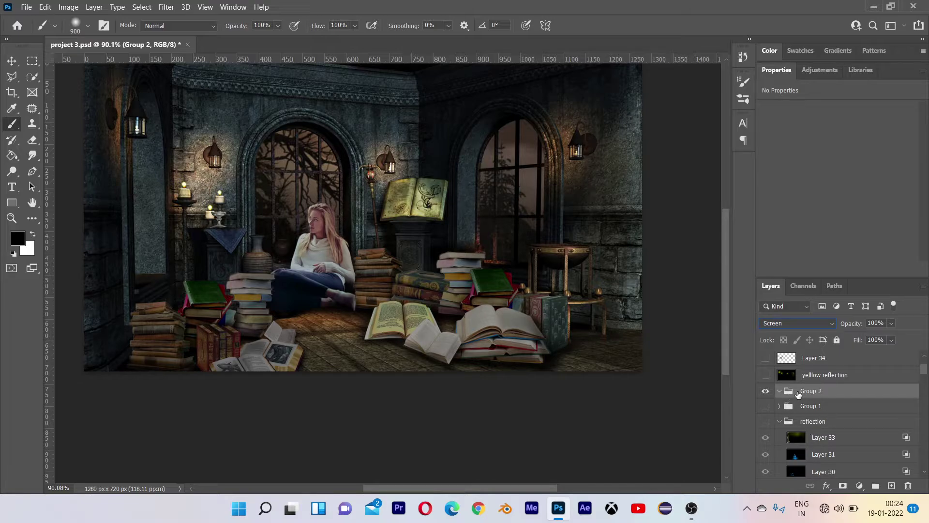
- Add a layer filled with black inside the Screen group, and add an empty layer above it
click(891, 485)
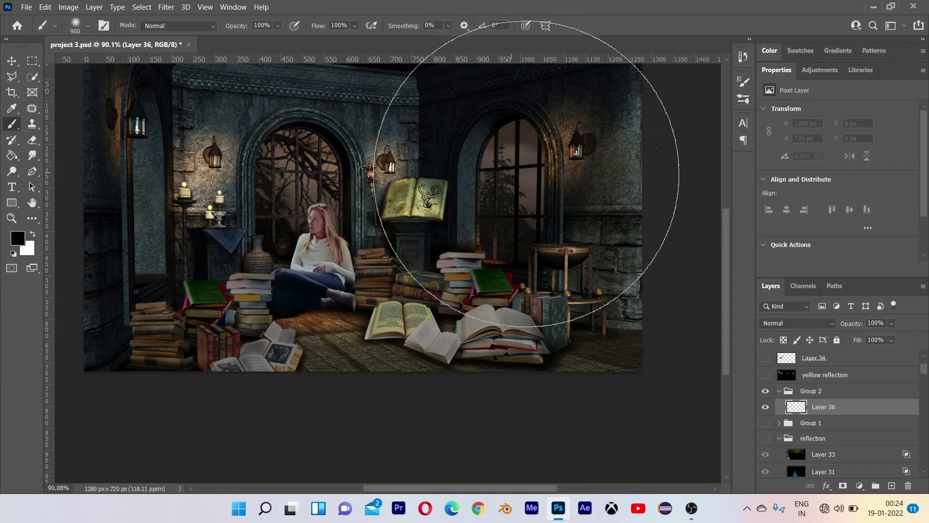
key(alt+BackSpace)
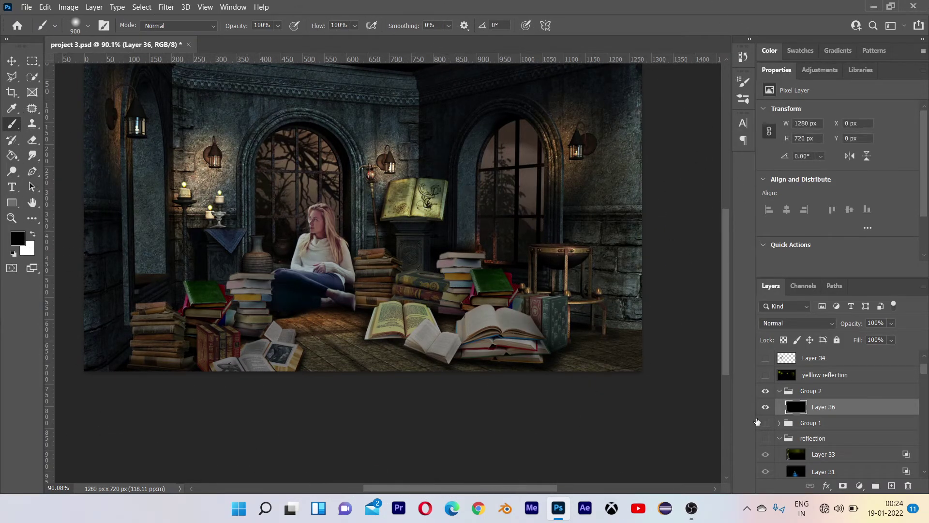
click(891, 486)
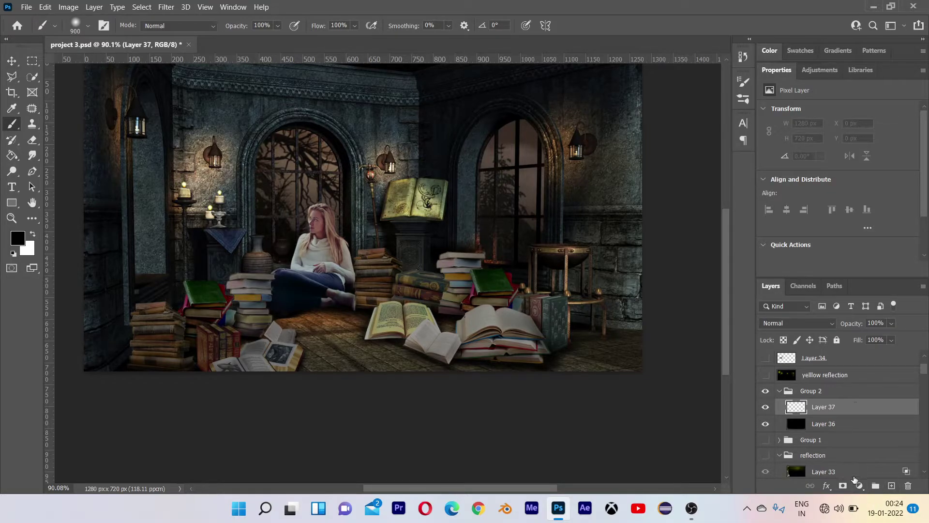
- Add a Gradient Map adjustment above the empty layer in the Screen group, leaving it unclipped
click(859, 486)
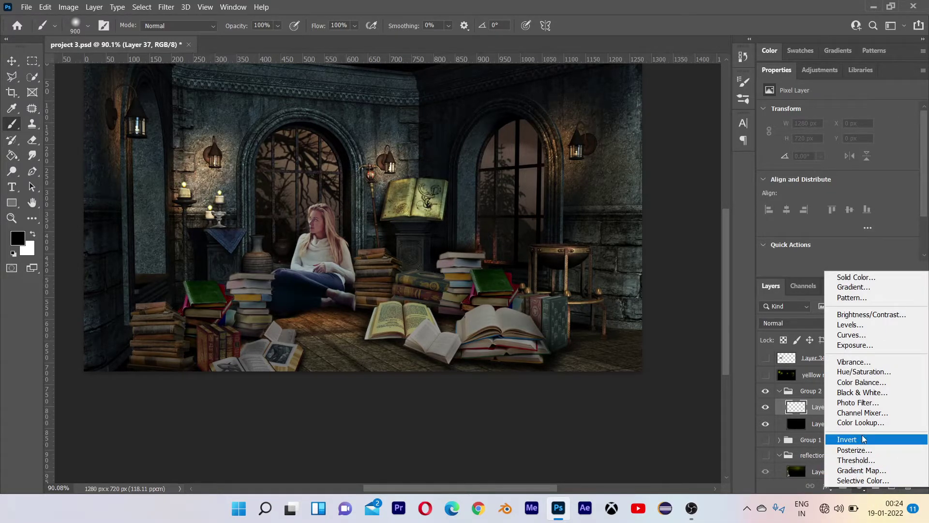
click(858, 471)
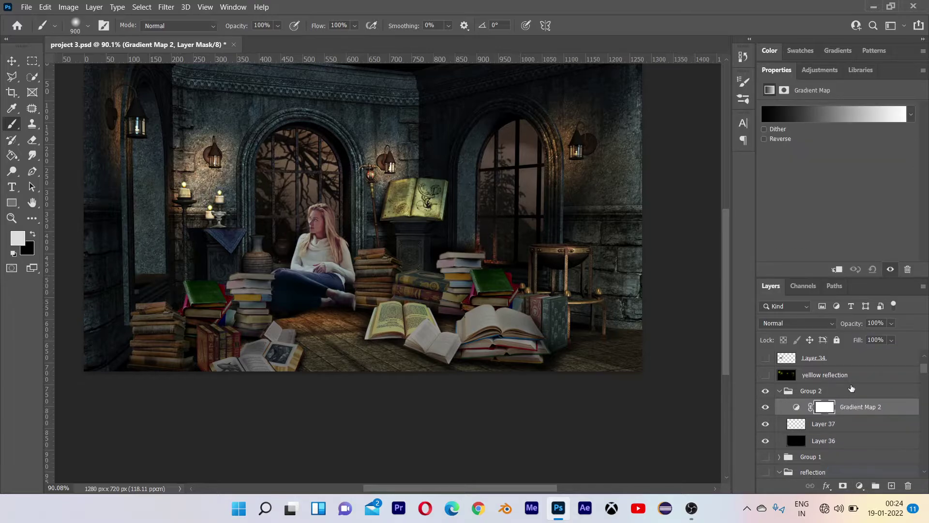
click(837, 270)
click(837, 271)
- Open the Gradient Map's gradient and add a color stop at 29% in saturated blue 0072ff
click(800, 122)
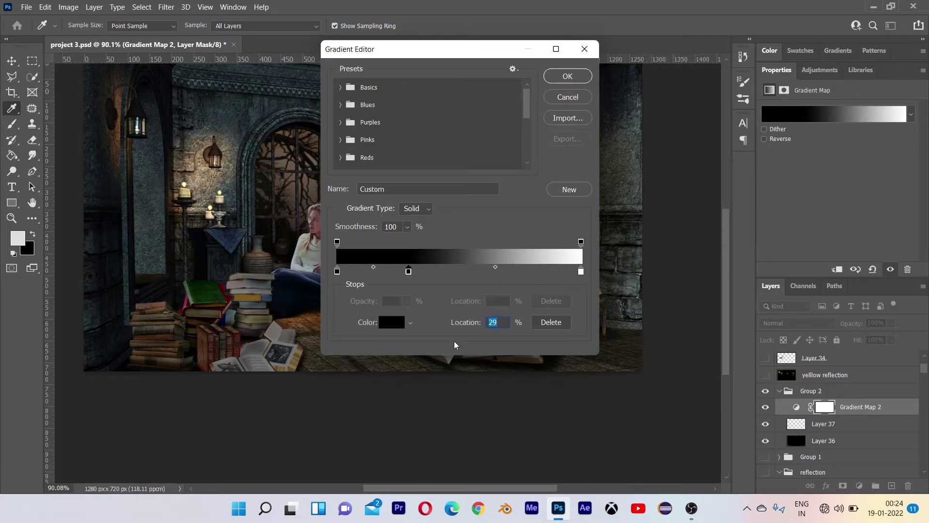
double_click(408, 272)
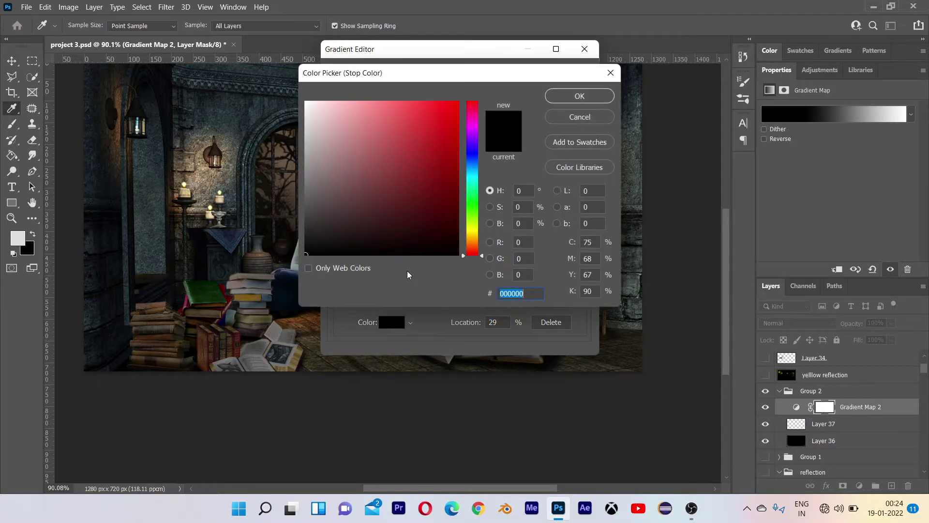
click(473, 167)
click(458, 102)
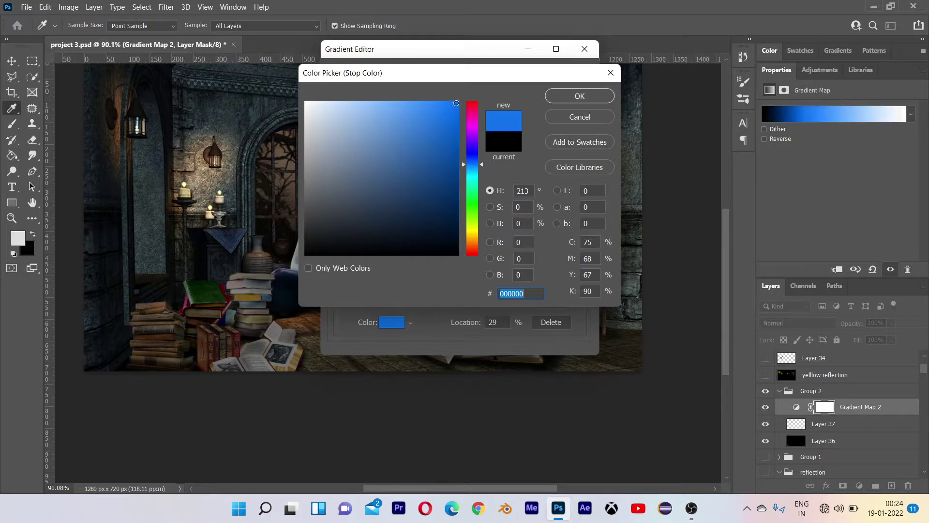
click(578, 96)
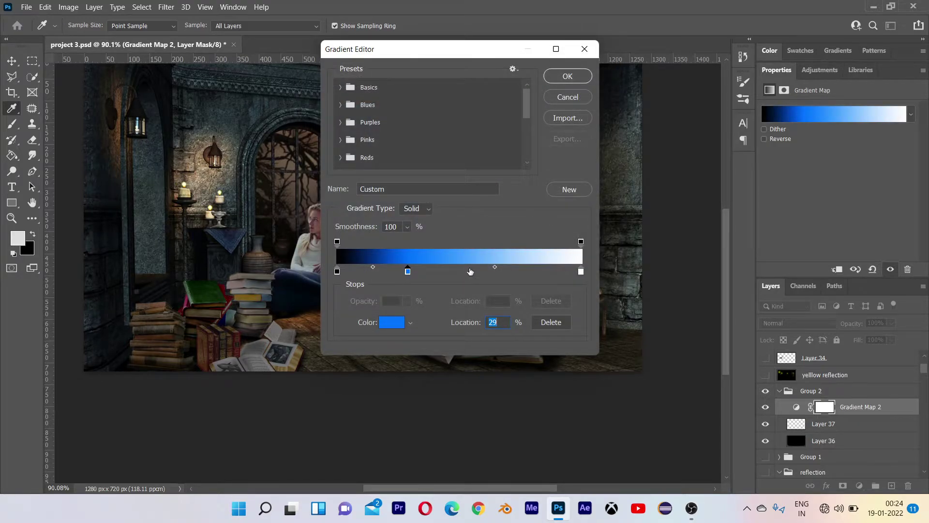
- Add a gradient stop at 54% and set its color to the lighter blue 4a9bff
click(469, 272)
double_click(468, 272)
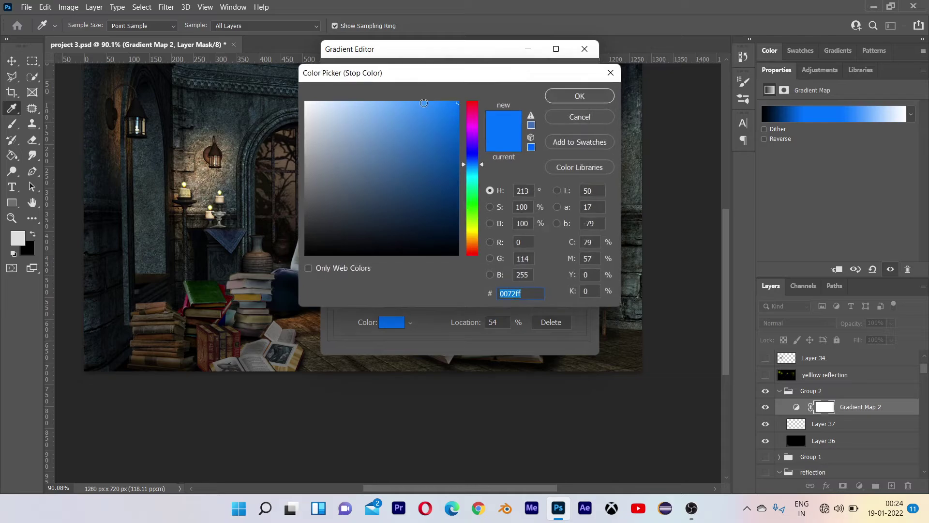
click(421, 101)
drag(419, 100, 414, 101)
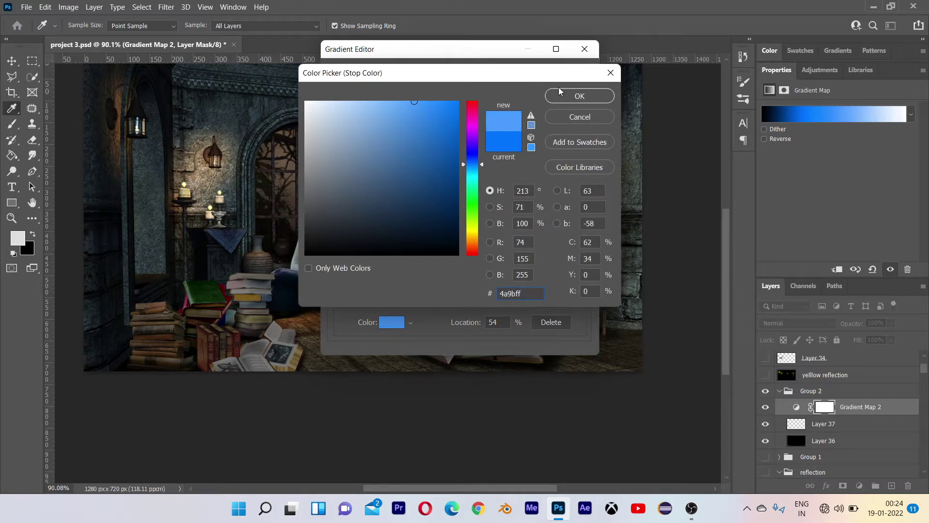
click(575, 96)
- Add a pale blue gradient stop at 79% and apply the finished black-to-blue-to-white gradient
click(530, 273)
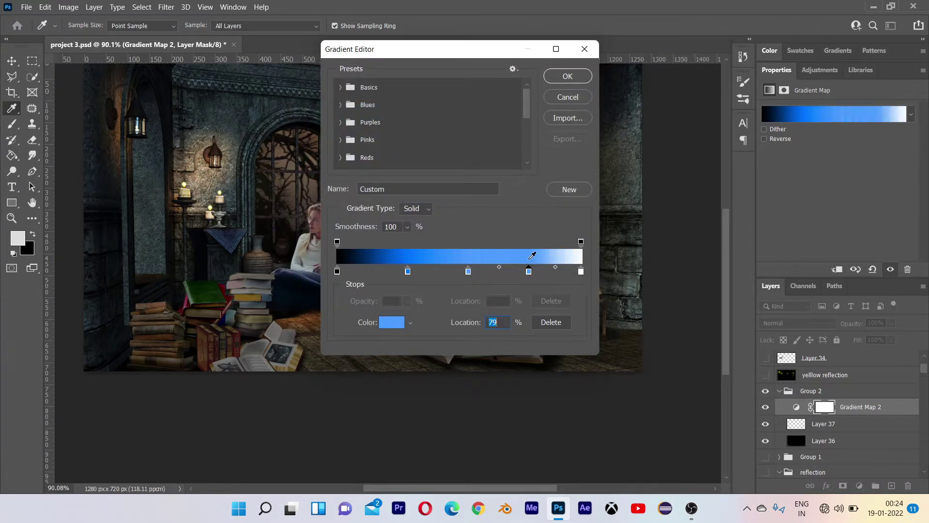
double_click(529, 273)
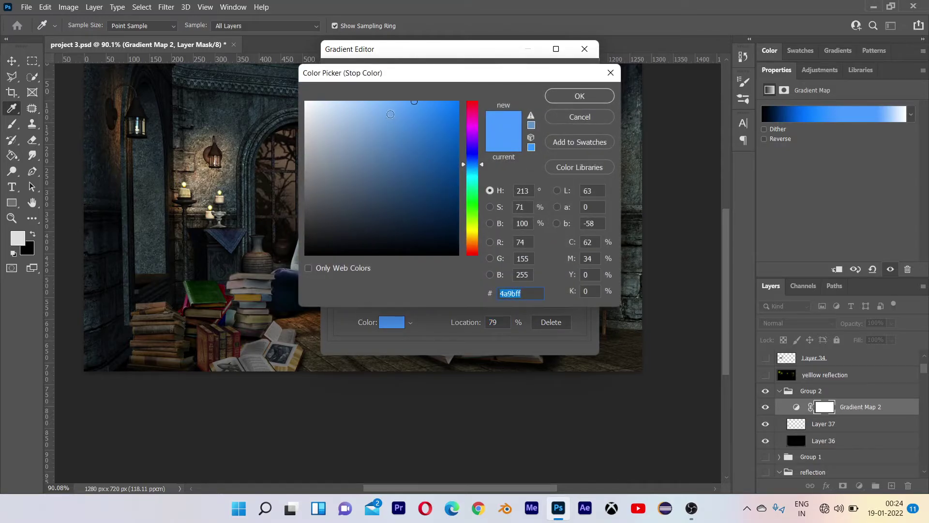
drag(382, 107, 359, 91)
click(549, 98)
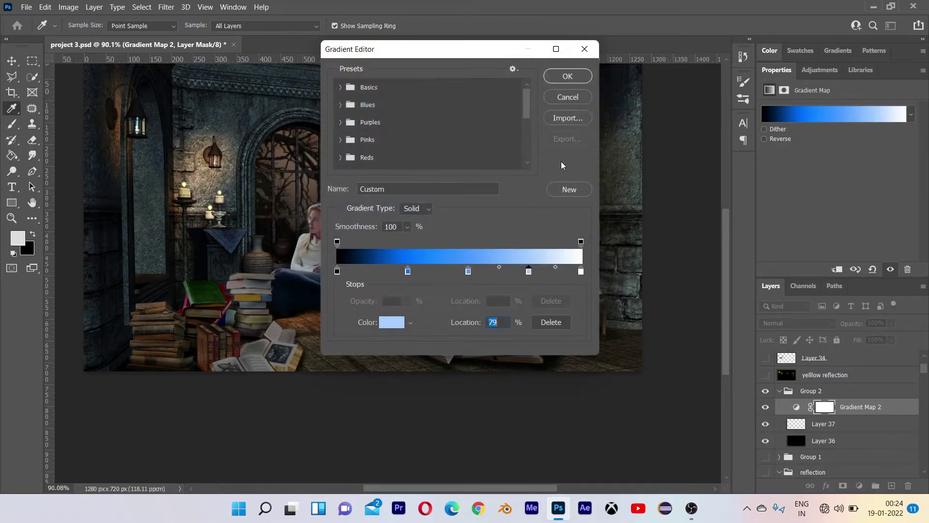
click(568, 77)
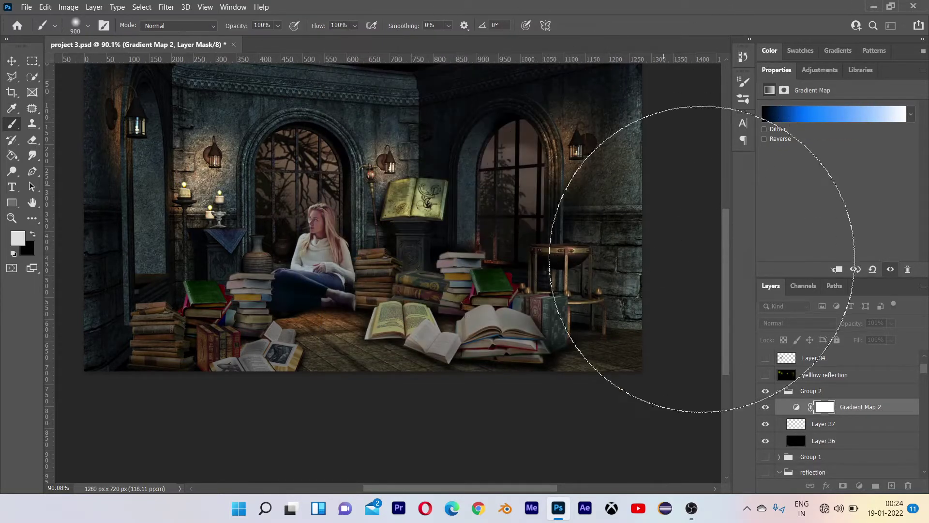
- Select the empty Layer 37, make white the foreground color, and shrink the brush to 45 px
click(825, 426)
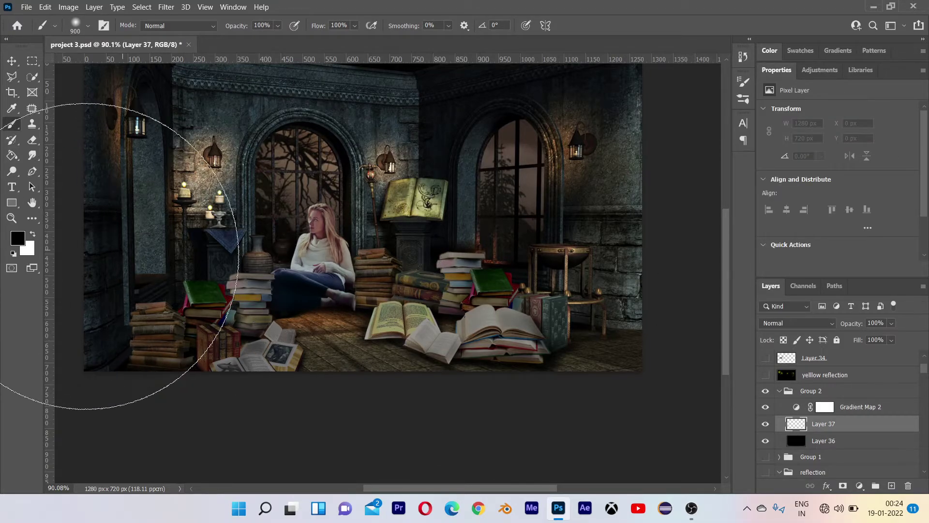
click(32, 234)
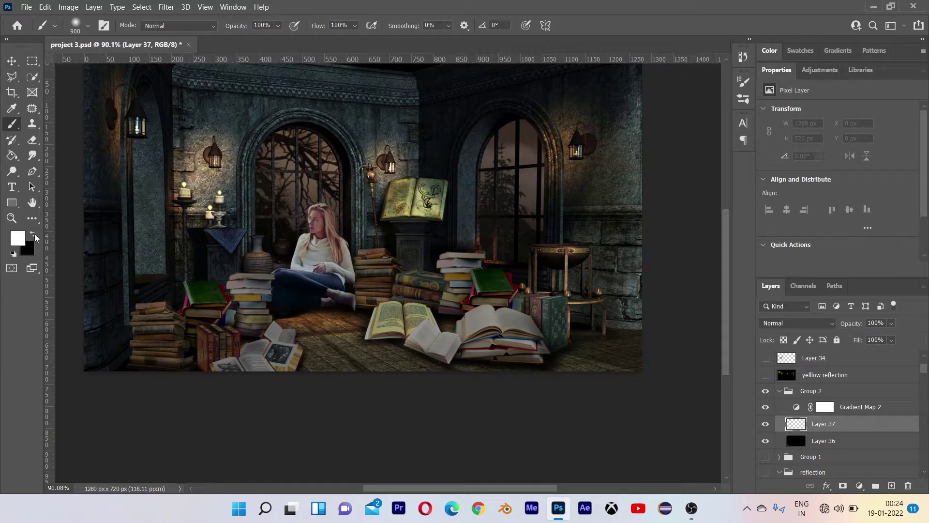
key(bracketleft)
key(bracketleft)
key(bracketleft)
key(bracketleft)
key(bracketleft)
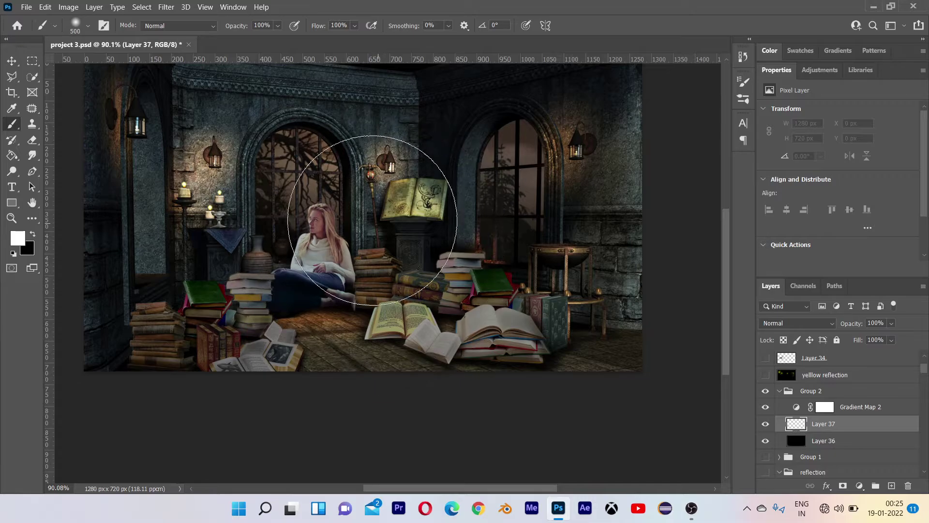
scroll(377, 225, up, 3)
key(bracketleft)
key(bracketleft)
key(bracketleft)
key(bracketleft)
key(bracketleft)
key(bracketleft)
key(bracketleft)
key(bracketleft)
key(bracketleft)
key(bracketleft)
key(bracketleft)
key(bracketleft)
key(bracketleft)
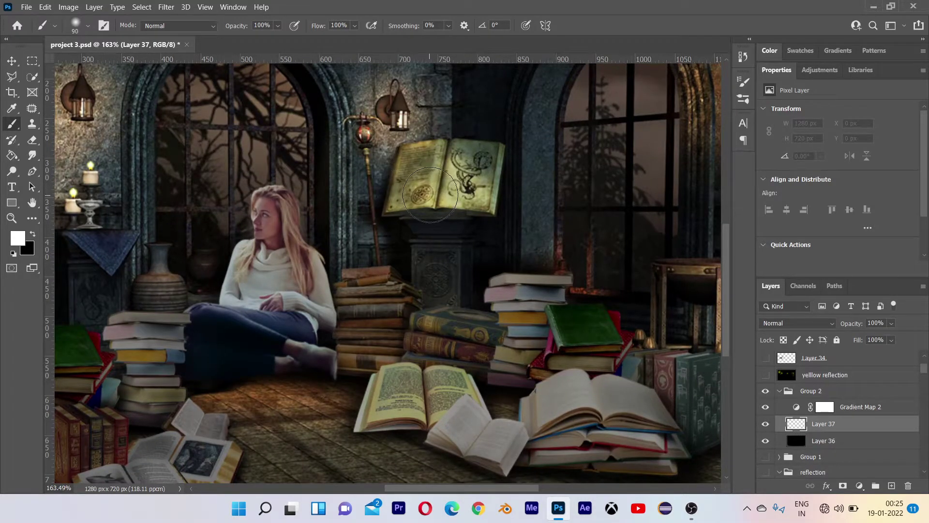
- Try painting a glowing trail at 100% flow from the open book on the pedestal towards the girl
mouse_move(451, 189)
mouse_down()
mouse_move(421, 187)
mouse_move(386, 223)
mouse_move(329, 233)
mouse_up()
scroll(328, 232, down, 3)
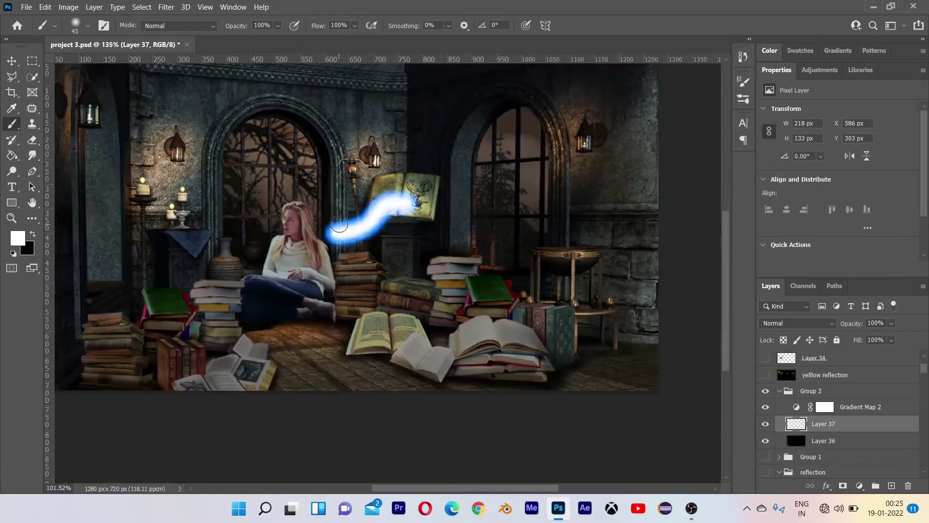
scroll(373, 231, up, 3)
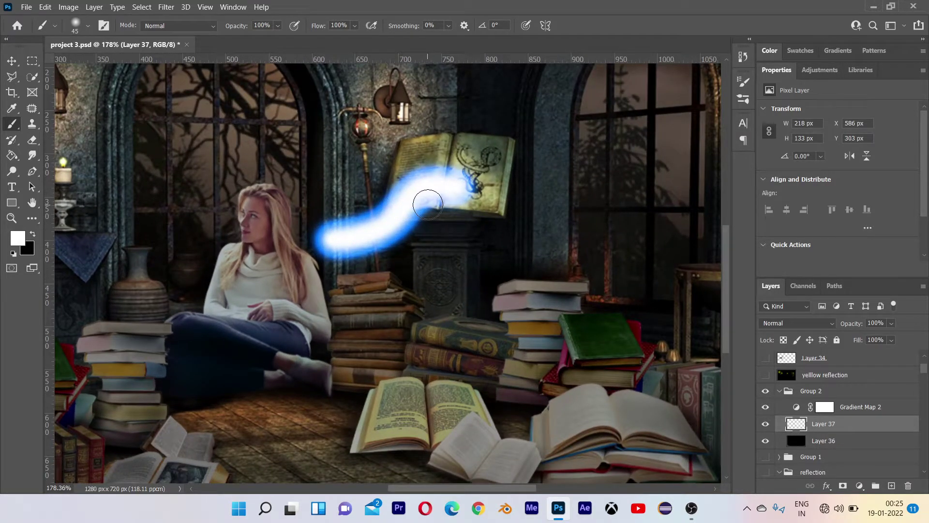
scroll(428, 204, down, 1)
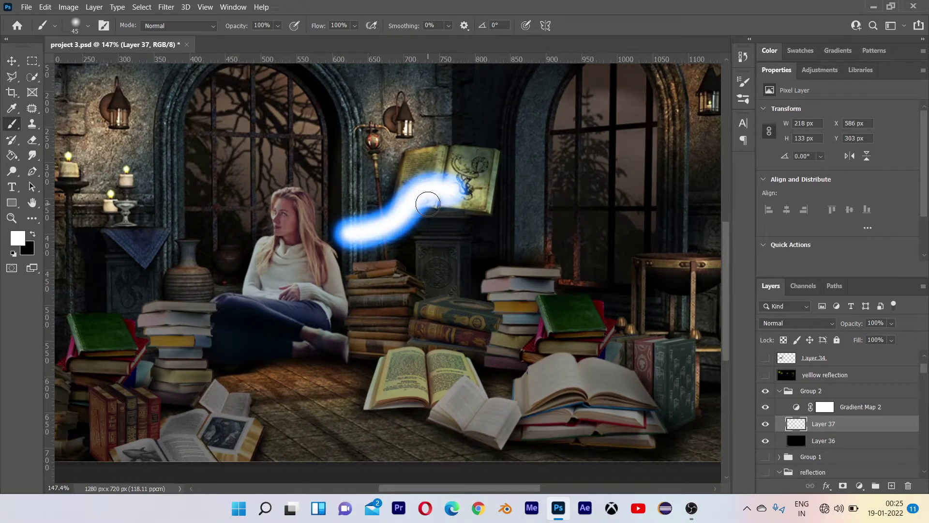
key(ctrl+z)
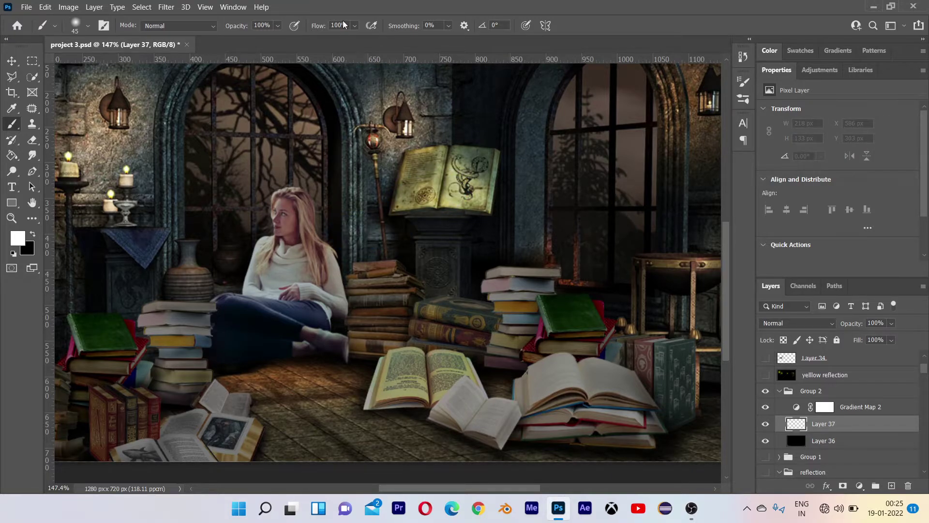
- Set the brush flow to 10% and size to 25 px, and paint thin glowing trails from the pedestal book around the girl
drag(347, 25, 333, 31)
text(1)
scroll(416, 193, up, 1)
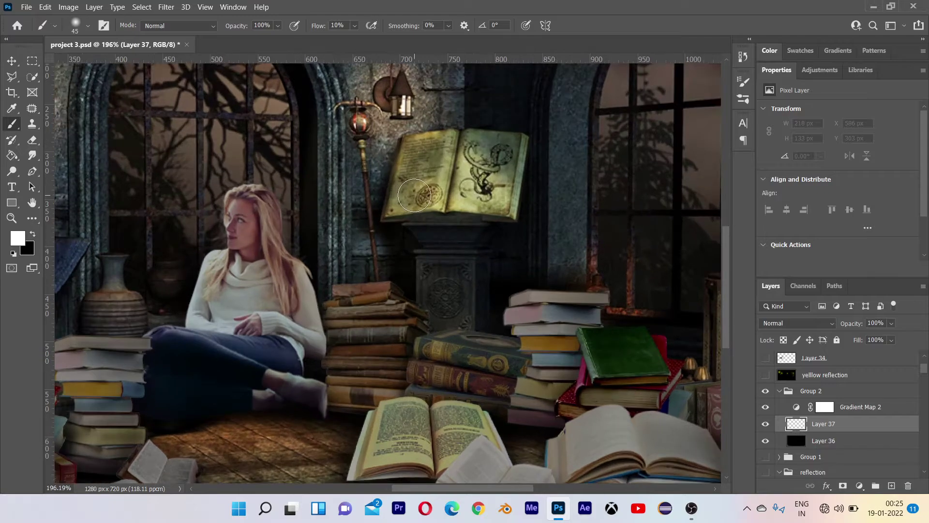
key(bracketleft)
key(bracketleft)
key(bracketleft)
key(bracketleft)
mouse_move(470, 188)
mouse_down()
mouse_move(441, 187)
mouse_move(332, 290)
mouse_move(293, 296)
mouse_up()
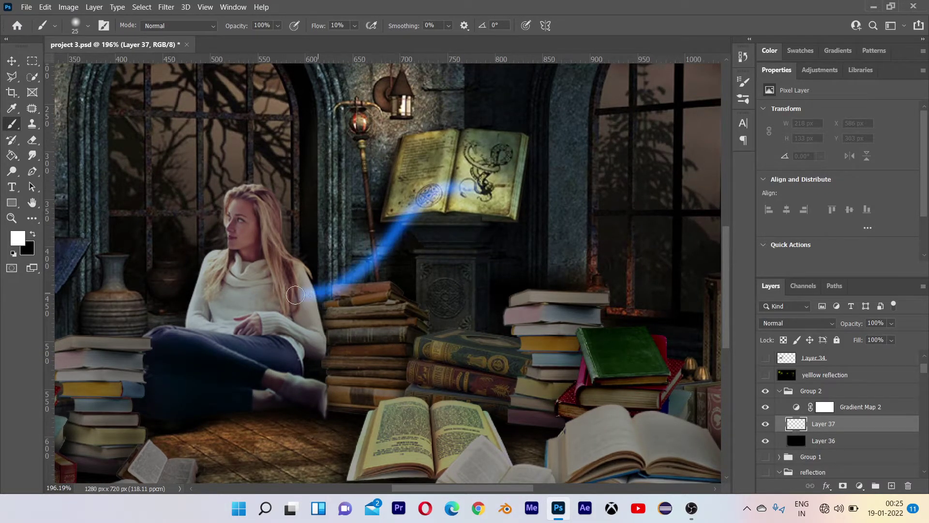
scroll(391, 233, down, 4)
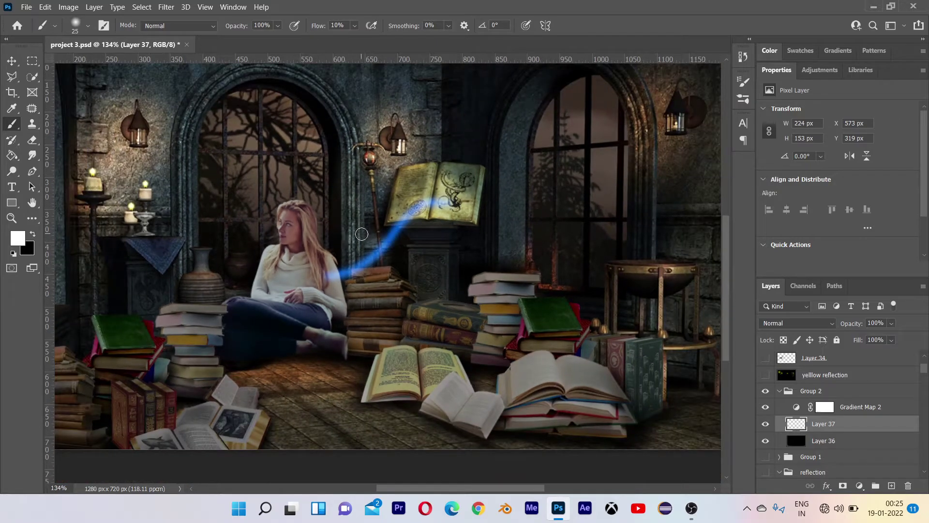
mouse_move(439, 206)
mouse_down()
mouse_move(346, 237)
mouse_move(254, 241)
mouse_move(237, 258)
mouse_move(207, 266)
mouse_move(240, 284)
mouse_move(204, 268)
mouse_up()
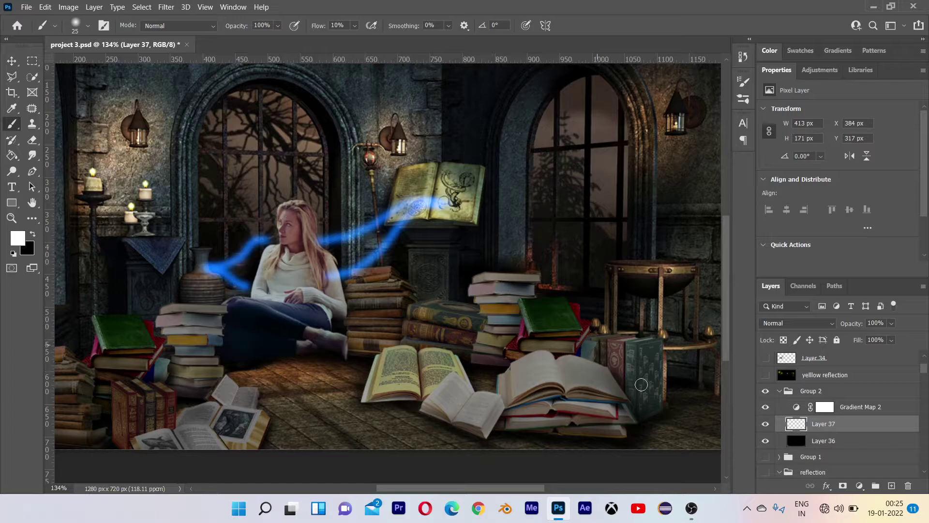
- Collapse and hide Group 2, and make Group 1 with the prepared blue light trails visible
click(780, 391)
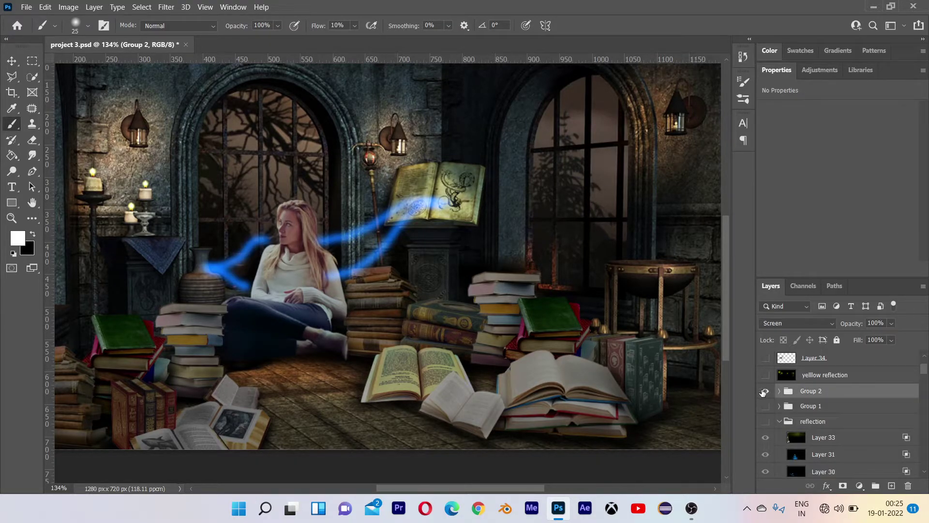
click(764, 392)
click(763, 407)
scroll(191, 225, down, 7)
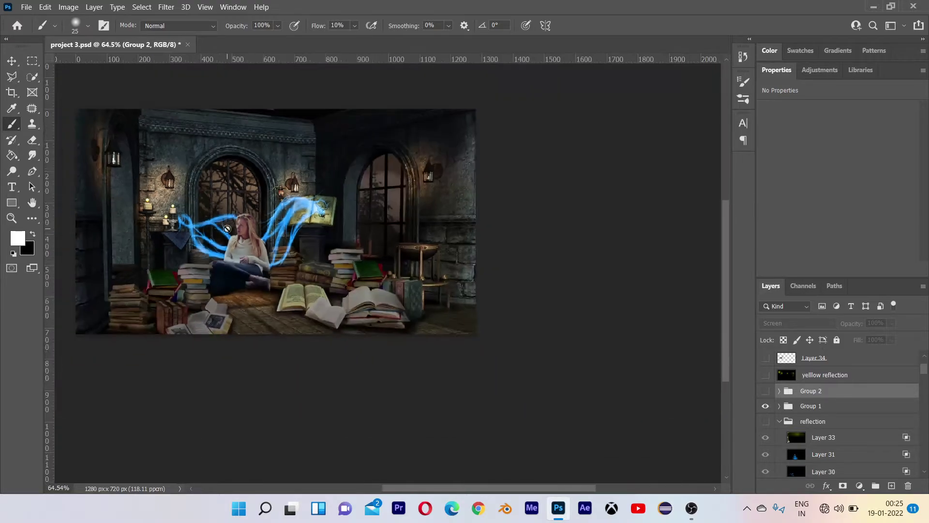
- Preview the yellow reflection layer by showing it and hiding it again
scroll(226, 229, up, 5)
drag(294, 248, 355, 265)
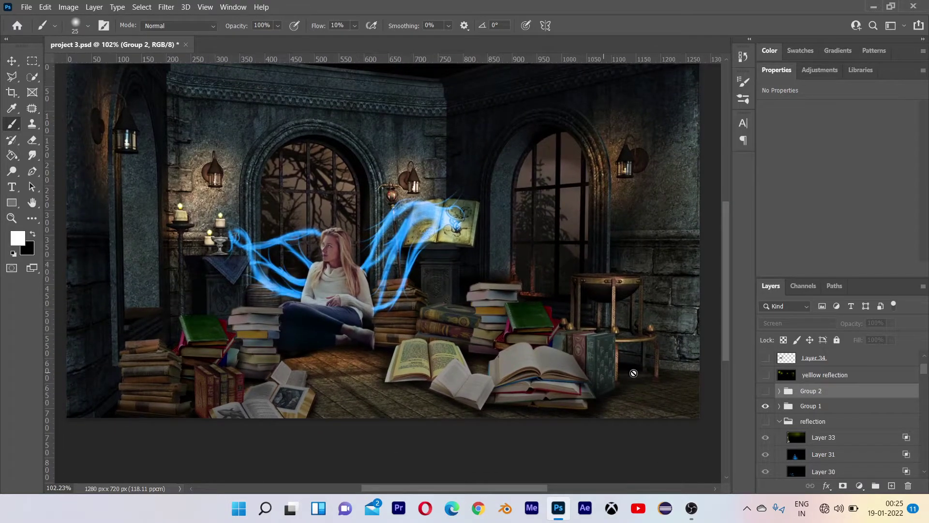
click(765, 375)
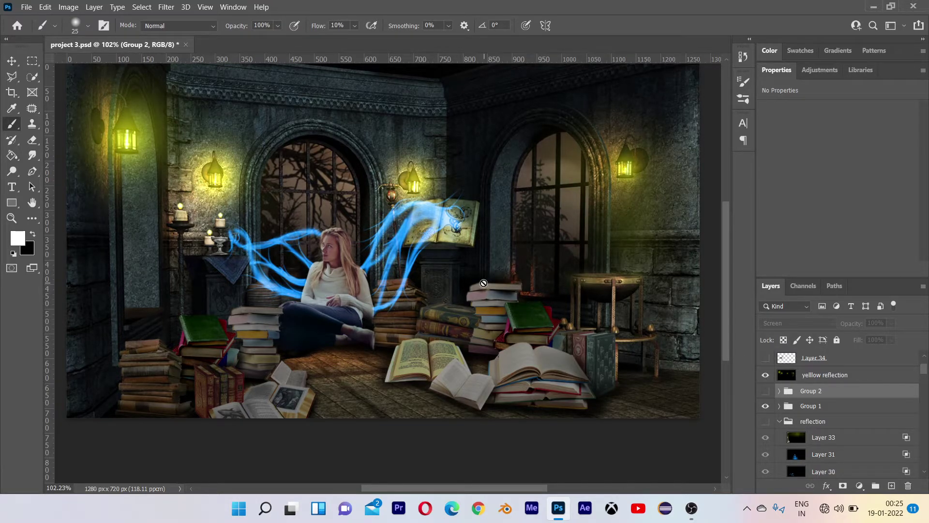
click(765, 374)
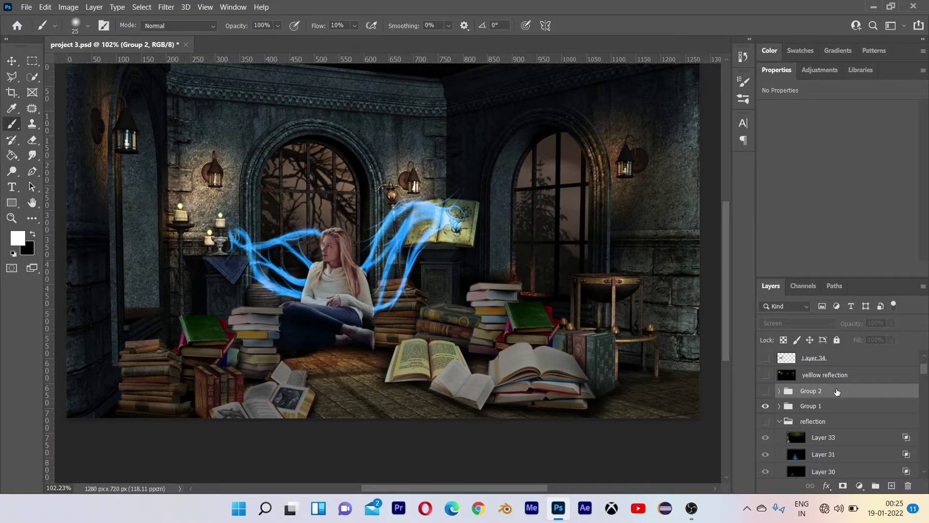
- Create a layer above Group 1 in Linear Dodge (Add) mode, filled with its neutral black
click(831, 412)
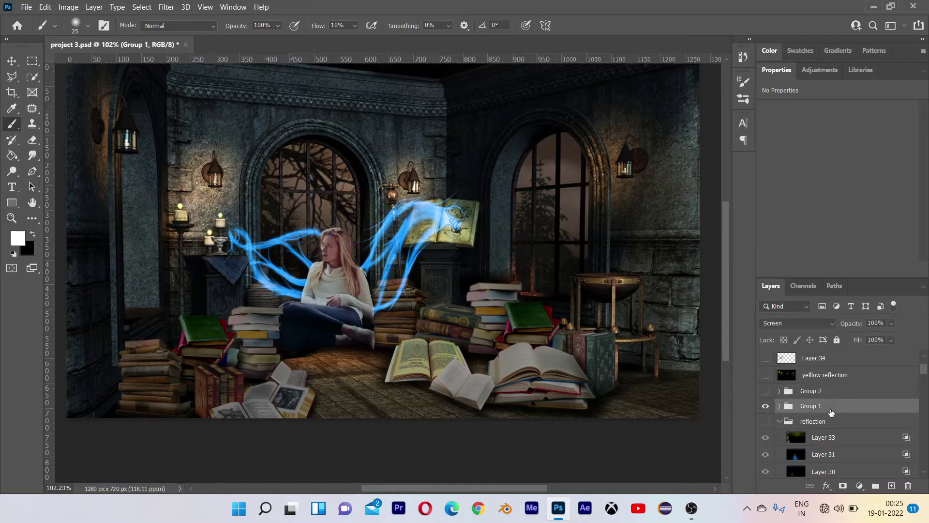
key(ctrl+shift+n)
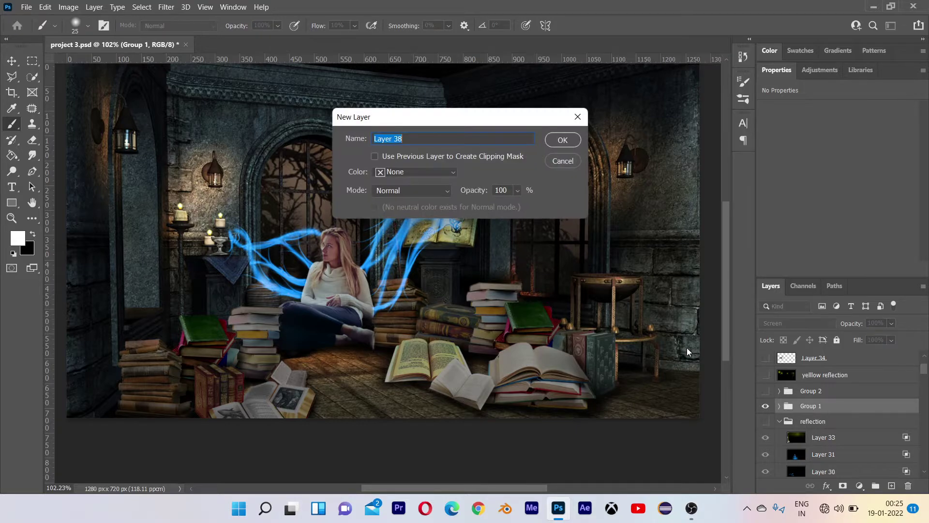
click(435, 194)
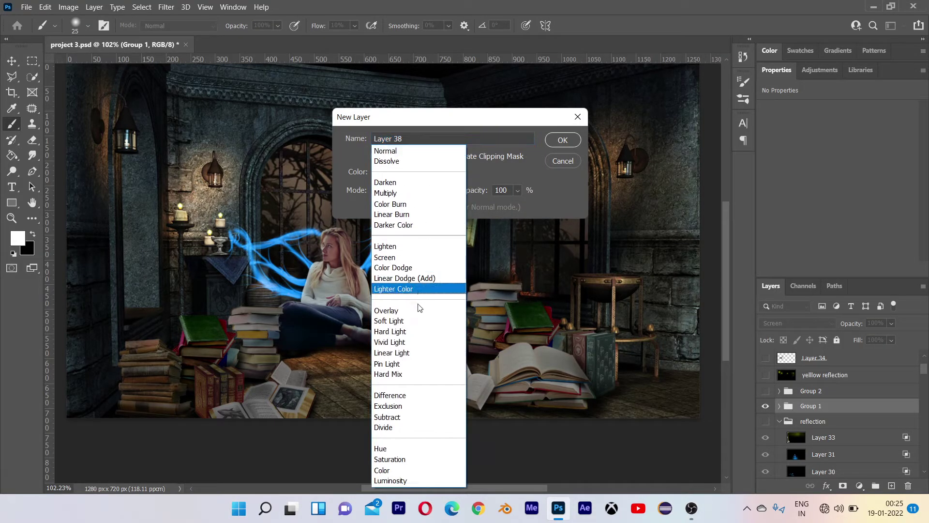
click(432, 270)
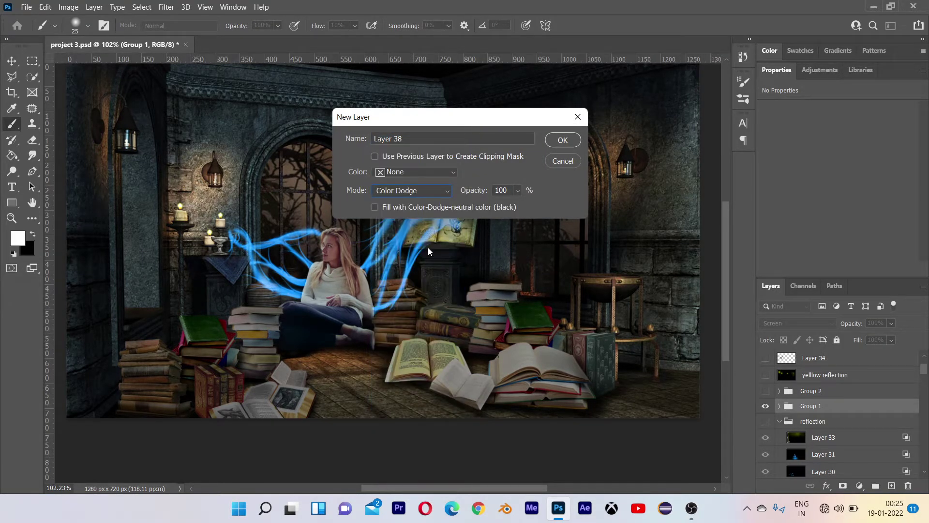
click(432, 190)
click(415, 276)
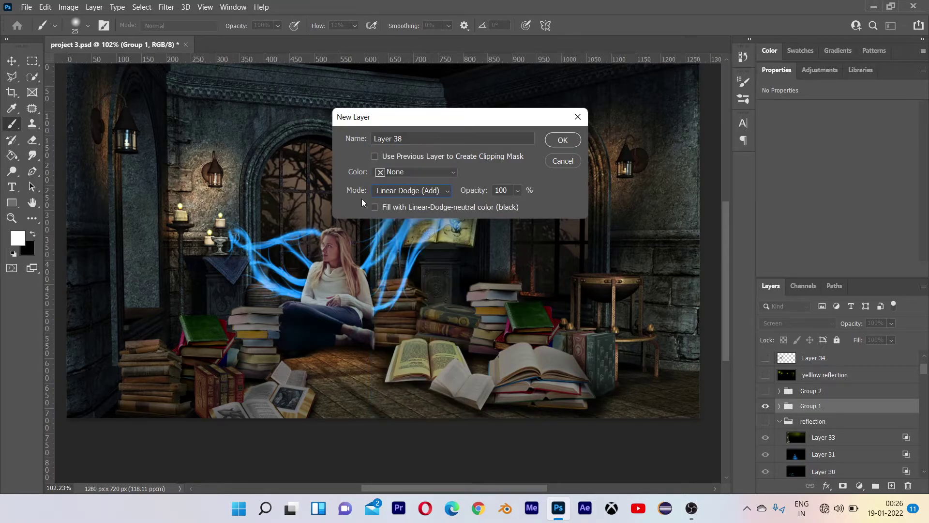
click(375, 207)
click(561, 141)
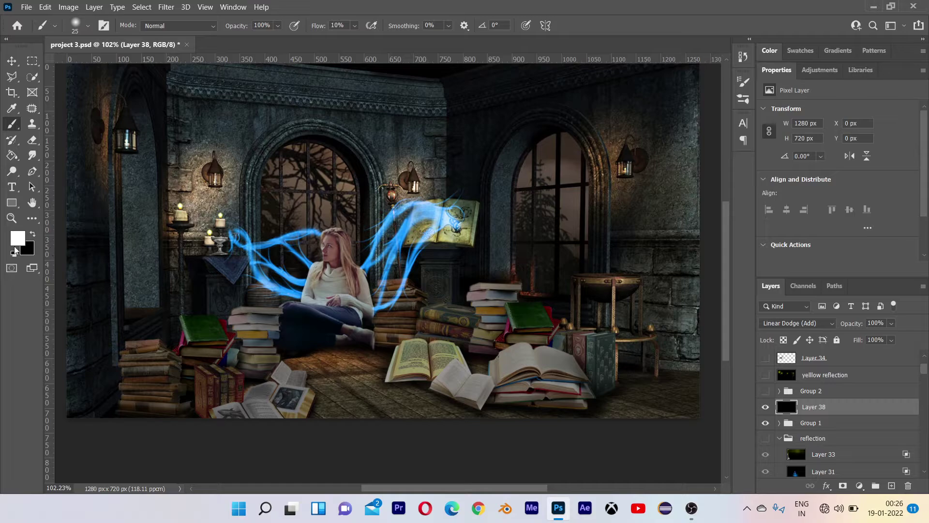
- Choose a bright yellow foreground color, set the brush flow to 50%, and paint light on the glass of the lantern beside the right window
click(17, 241)
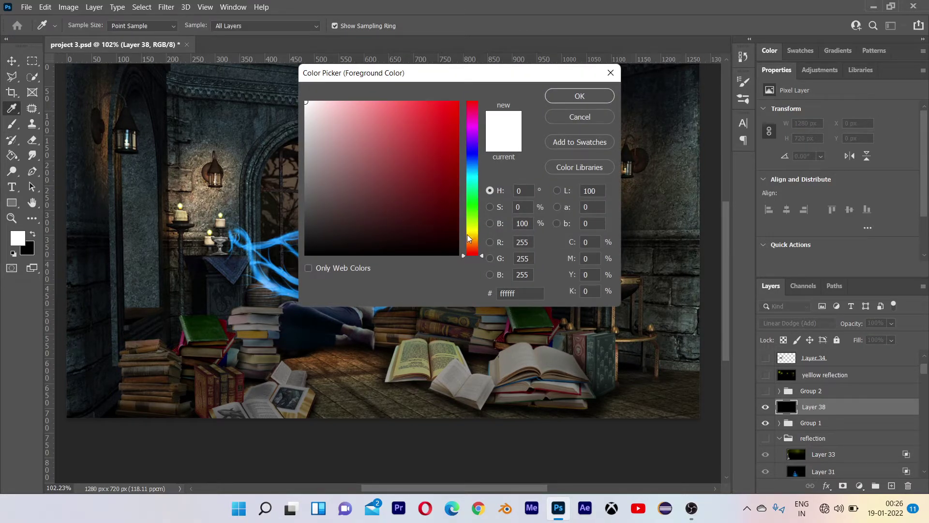
click(471, 233)
click(457, 104)
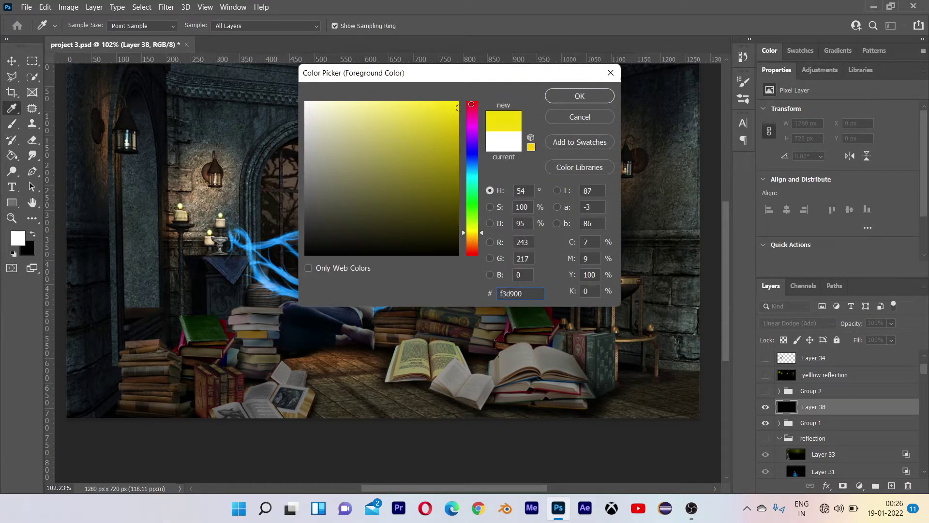
click(566, 99)
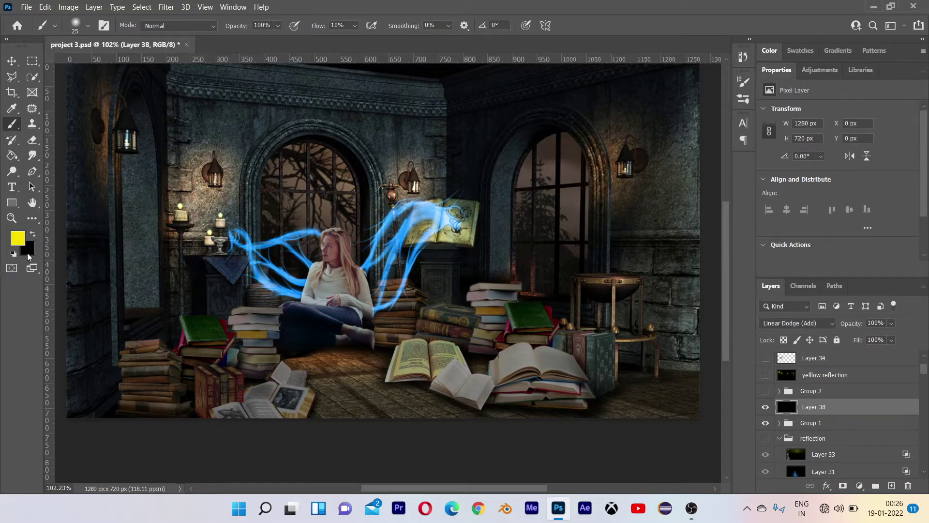
scroll(635, 180, up, 10)
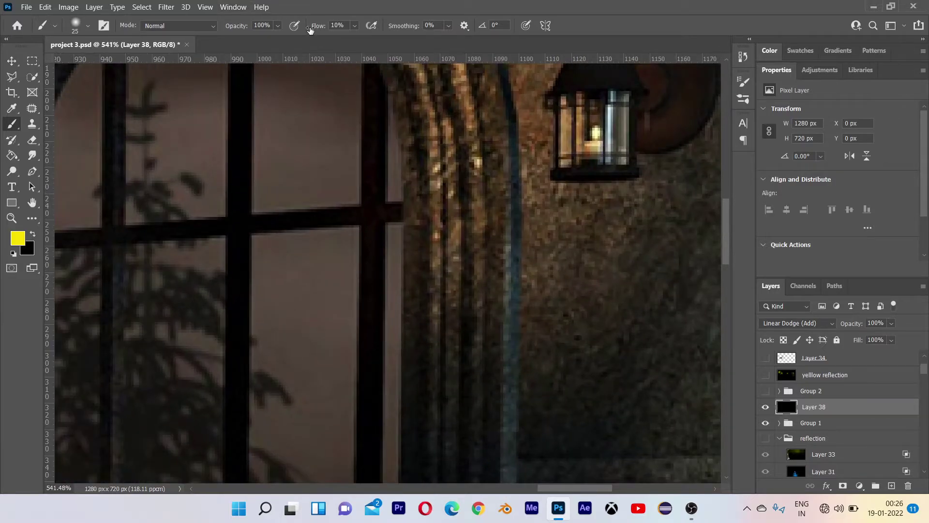
click(315, 26)
click(589, 134)
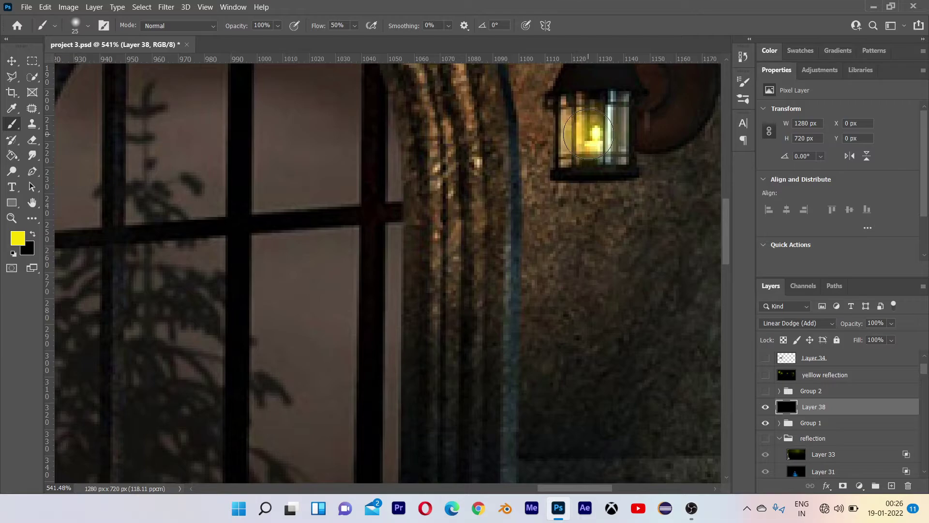
- Enlarge the brush to 175 px, set its flow to 20%, and paint a soft yellow glow around the same lantern
scroll(588, 134, down, 5)
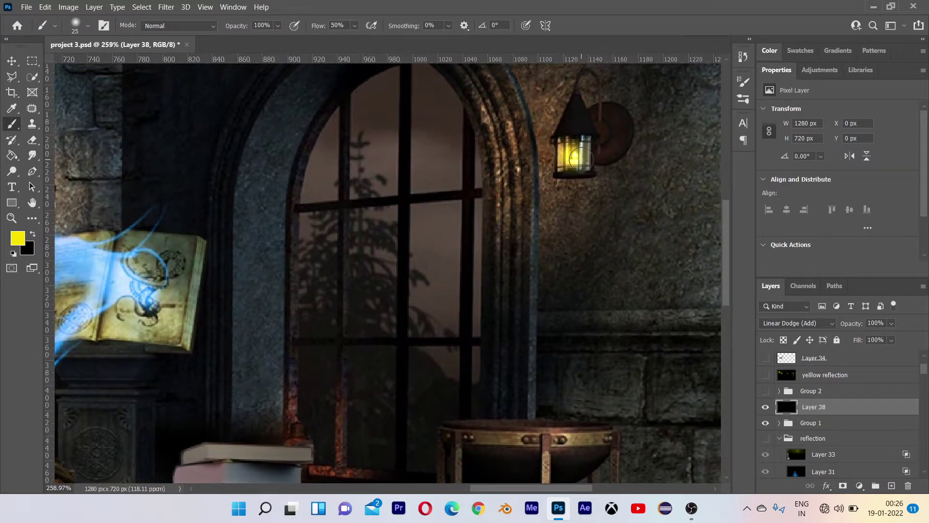
key(bracketright)
key(bracketright)
key(bracketright)
key(bracketright)
key(bracketright)
key(bracketright)
key(bracketright)
key(bracketright)
drag(346, 25, 315, 28)
text(2)
key(Return)
drag(342, 28, 288, 28)
key(])
key(])
key(])
key(])
key(])
click(575, 141)
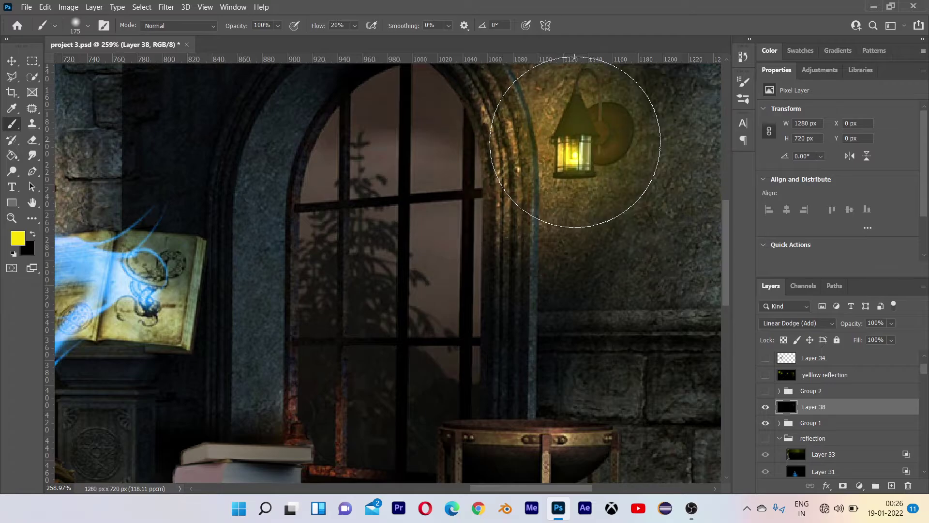
- Strengthen the yellow glow on the wall around and just below the lantern
scroll(582, 199, down, 9)
click(586, 190)
scroll(586, 184, down, 3)
scroll(587, 173, up, 8)
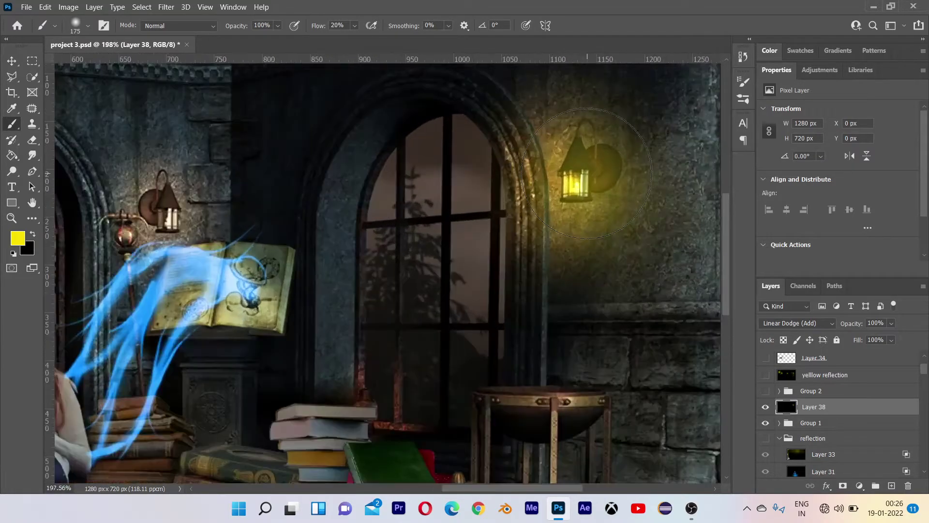
scroll(596, 182, down, 6)
scroll(594, 183, up, 4)
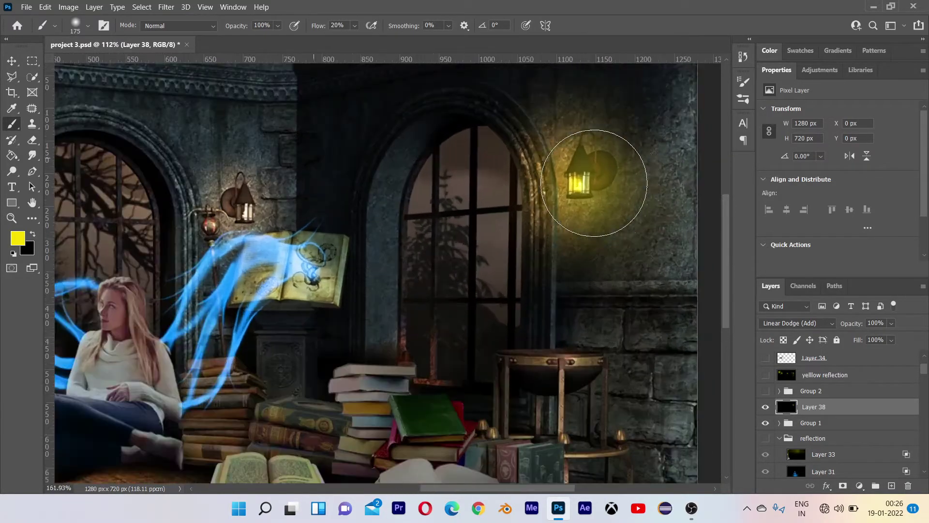
scroll(595, 183, up, 3)
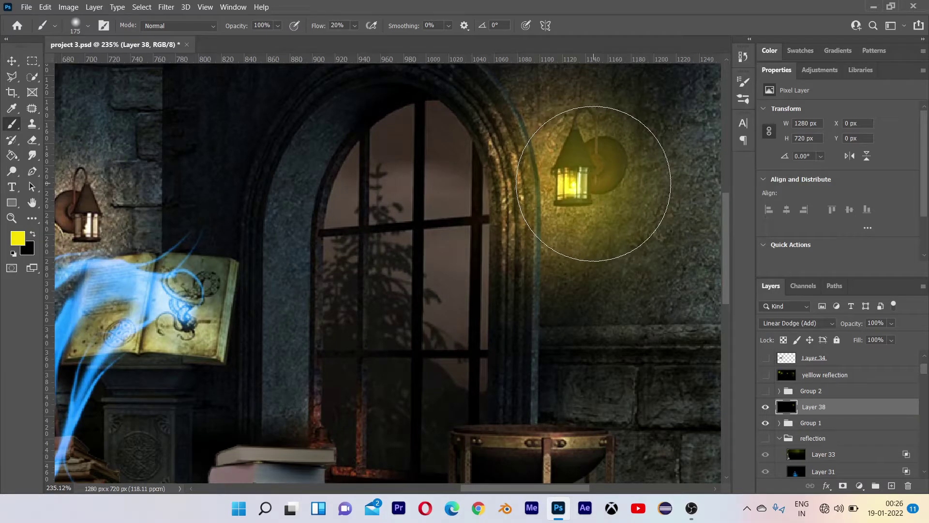
scroll(532, 261, down, 7)
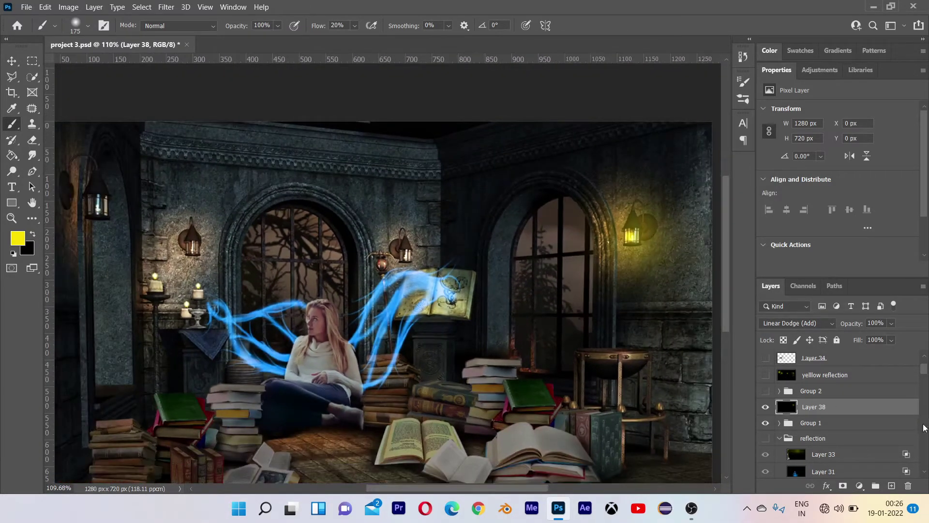
- Delete Layer 38 with the lantern glow and show the prepared yellow reflection layer
key(Delete)
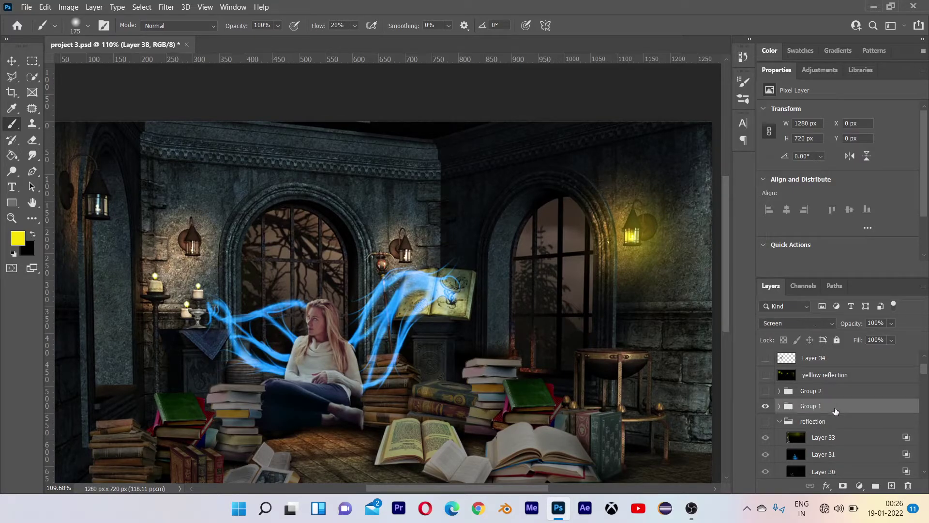
click(765, 374)
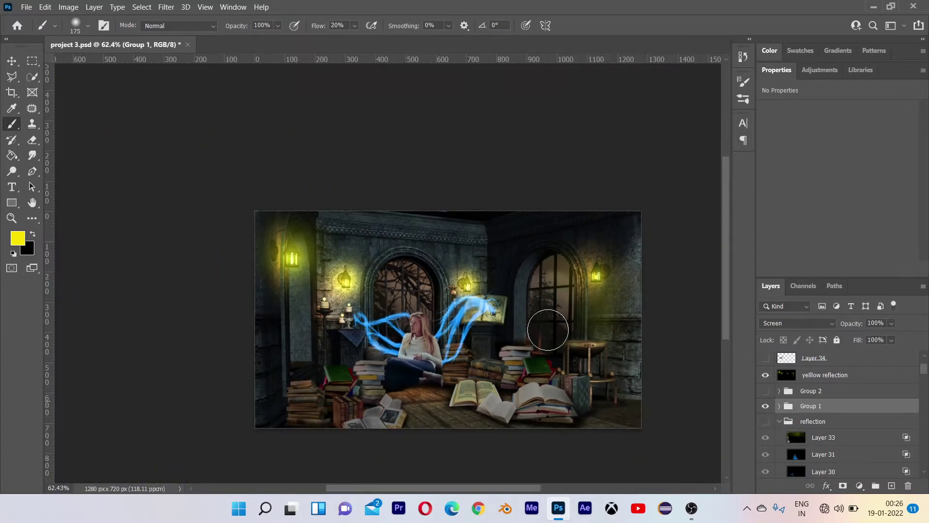
- Add a new Linear Dodge (Add) layer filled with neutral black between Group 1 and the yellow reflection layer
scroll(406, 326, up, 5)
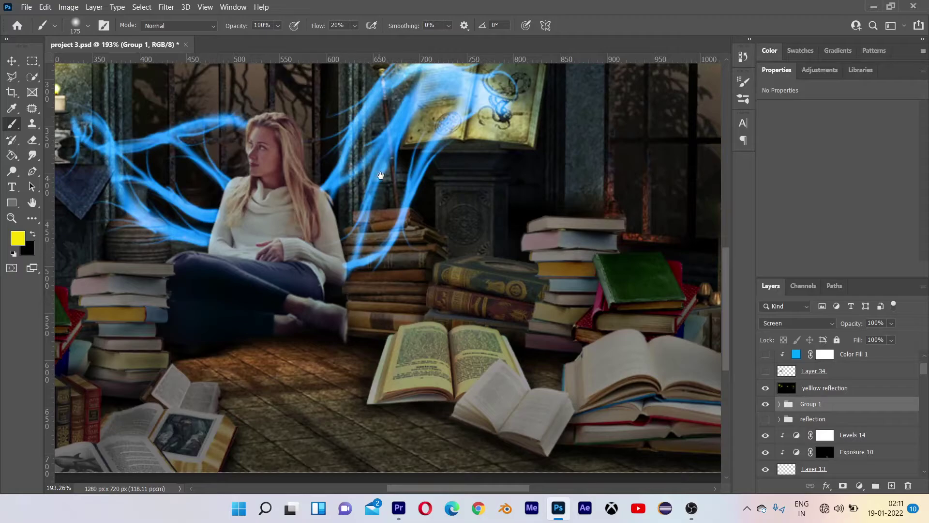
scroll(406, 327, down, 4)
scroll(457, 278, up, 4)
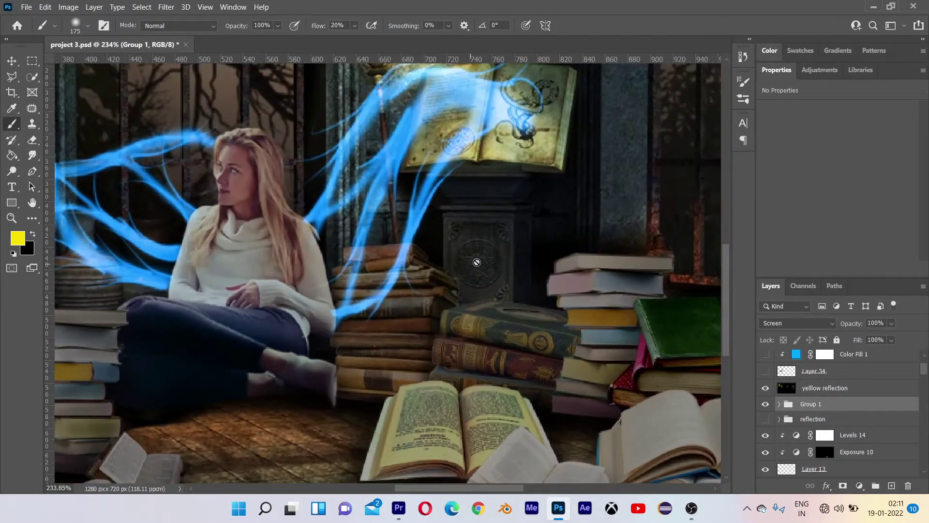
scroll(465, 326, down, 4)
scroll(465, 327, up, 5)
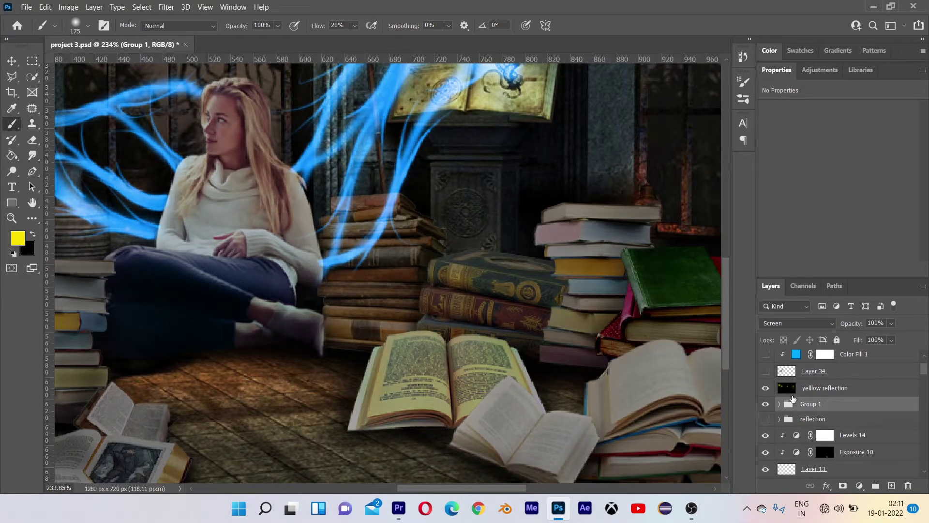
key(ctrl+shift+n)
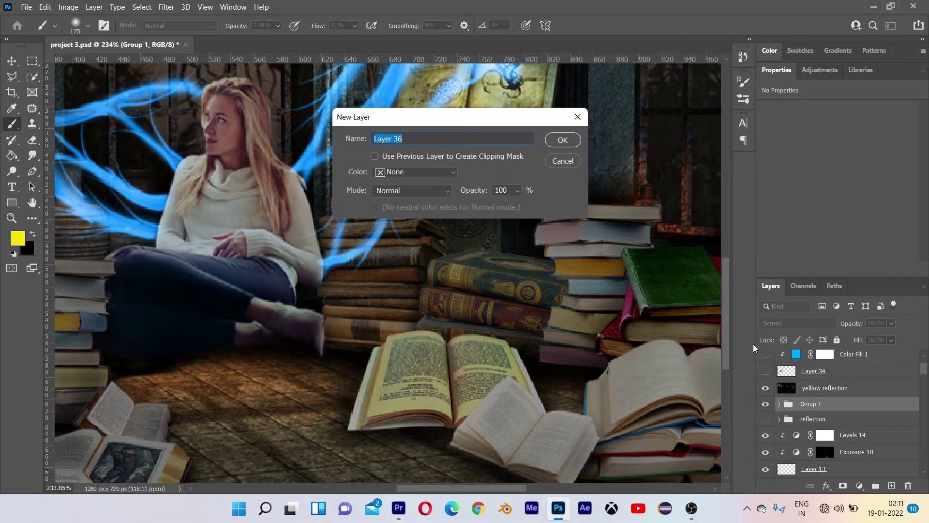
click(448, 193)
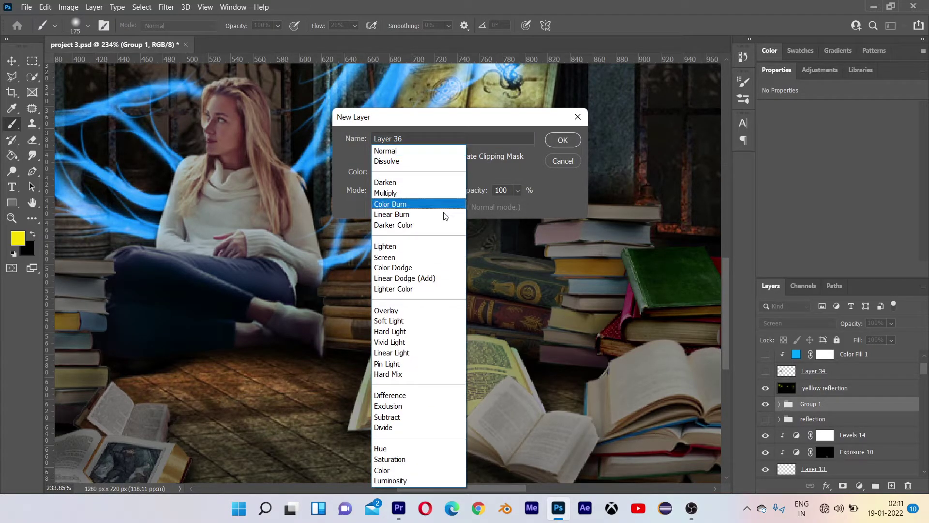
click(441, 279)
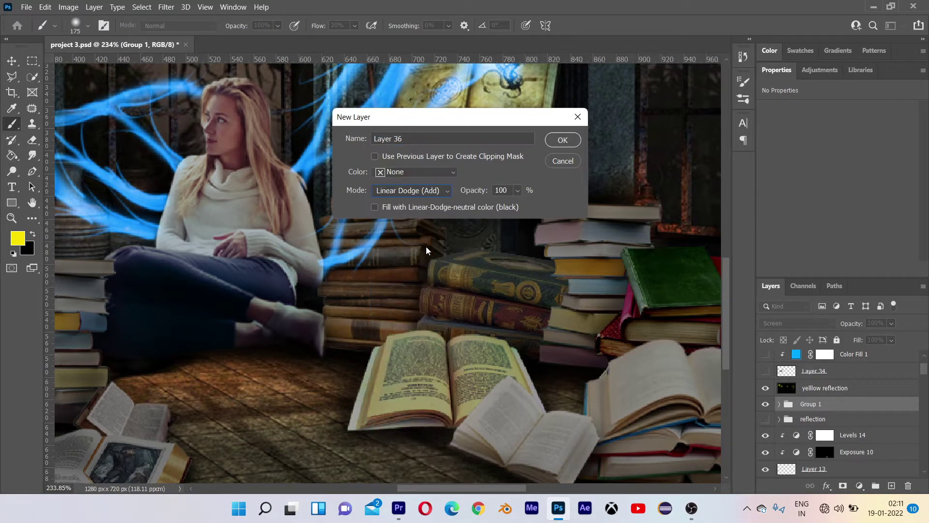
click(375, 208)
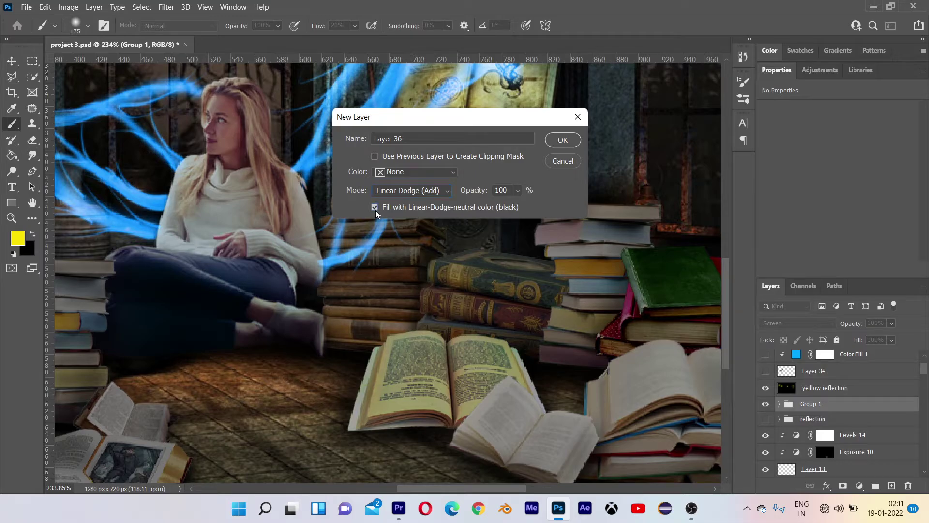
click(561, 142)
- Choose a bright blue foreground color, about 0093fa, and paint a soft glow over the book stacks and open book beside the girl
click(18, 237)
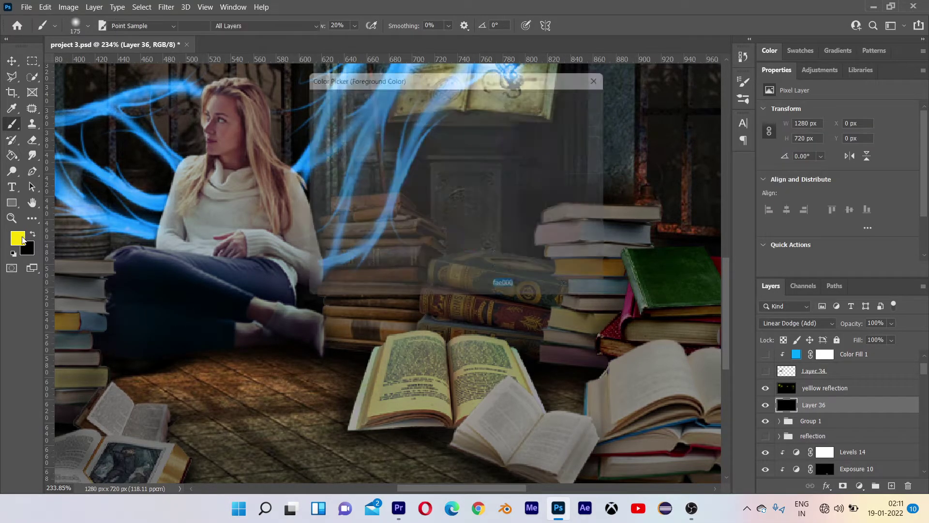
click(476, 167)
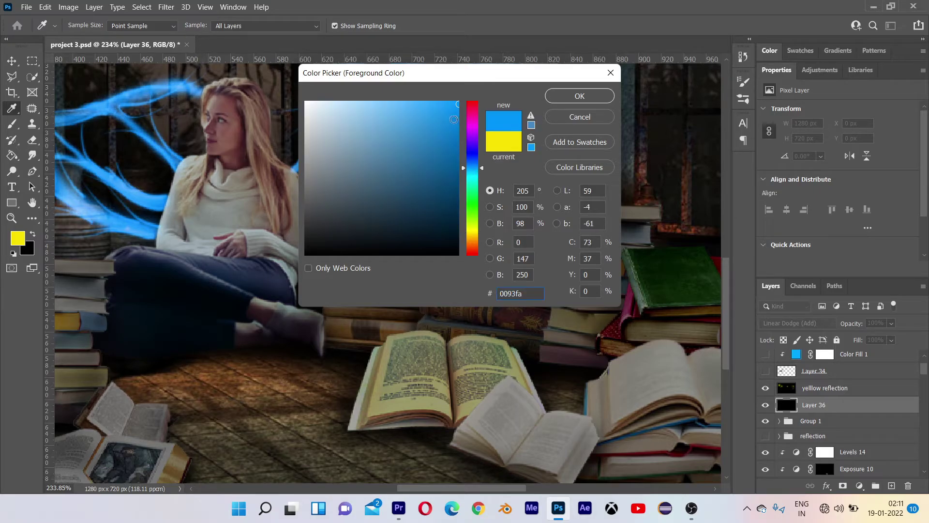
click(560, 101)
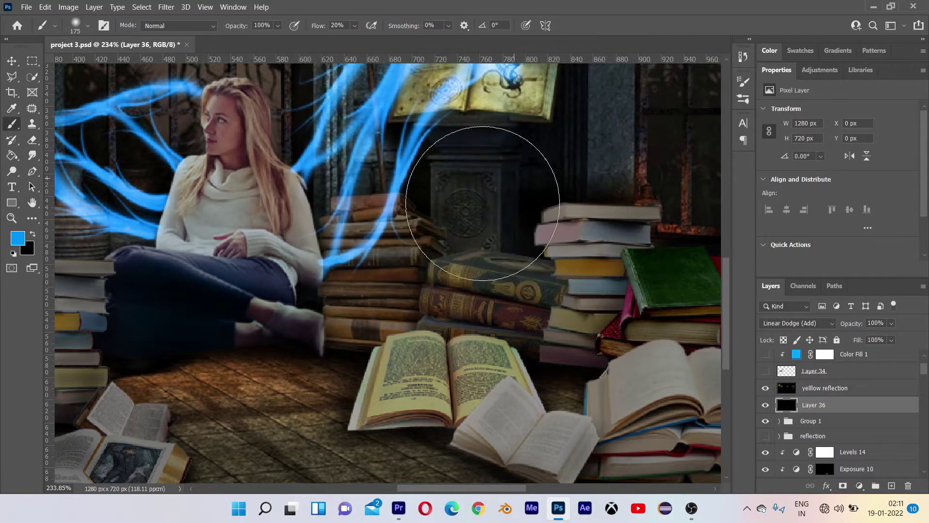
mouse_move(424, 261)
mouse_down()
mouse_move(514, 279)
mouse_move(474, 281)
mouse_move(382, 253)
mouse_move(397, 296)
mouse_move(441, 330)
mouse_move(495, 332)
mouse_move(556, 289)
mouse_move(573, 260)
mouse_move(547, 334)
mouse_up()
drag(460, 205, 467, 39)
drag(417, 218, 246, 218)
drag(253, 157, 322, 255)
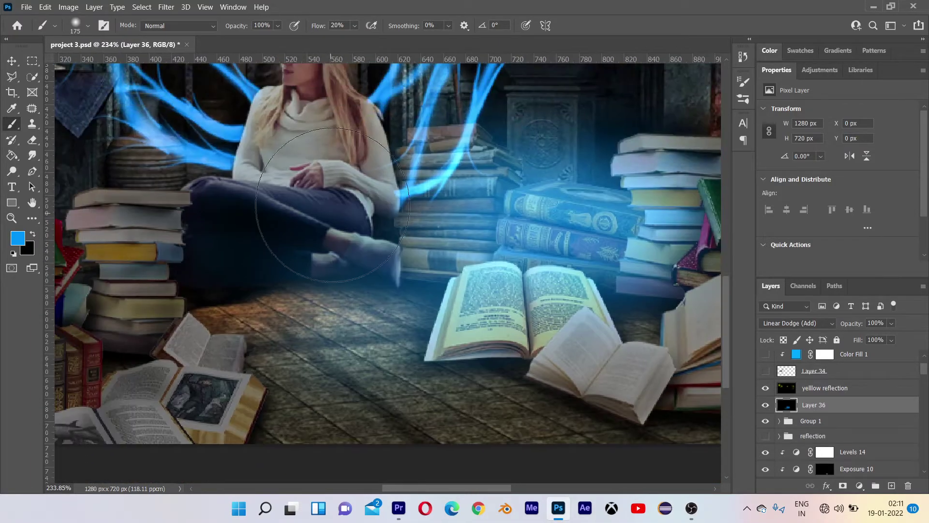
- Split the underlying layer's black Blend If slider to 0 / 136 for Layer 36 so its blue glow affects only brighter areas
drag(362, 165, 354, 216)
scroll(674, 248, down, 2)
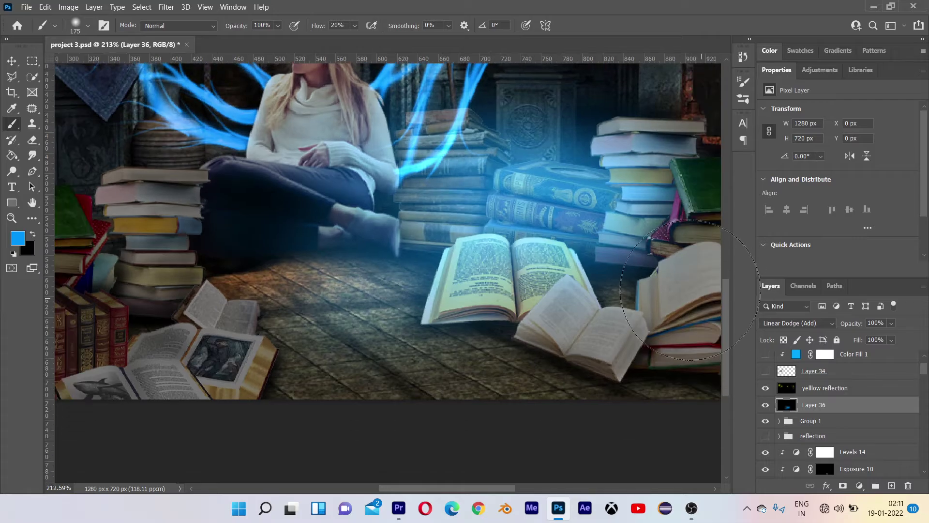
drag(672, 245, 643, 312)
scroll(427, 259, down, 4)
scroll(431, 252, up, 6)
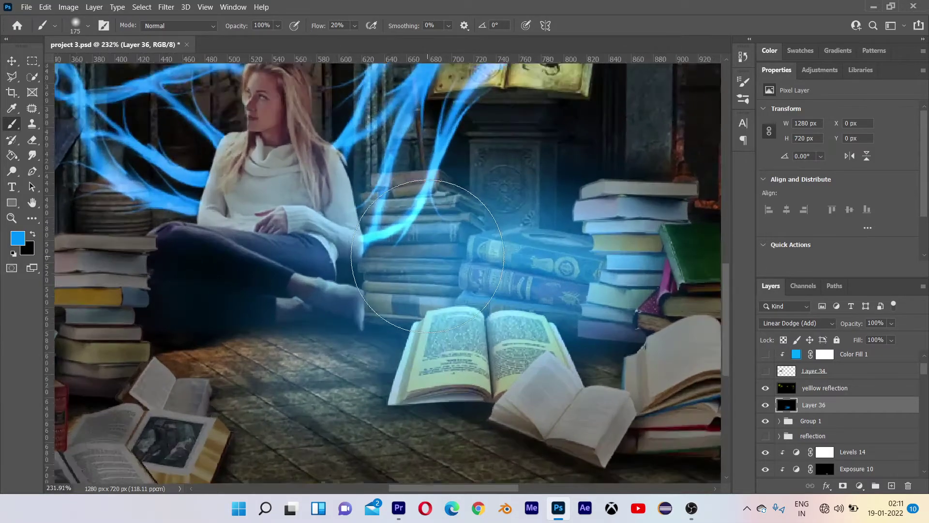
double_click(862, 408)
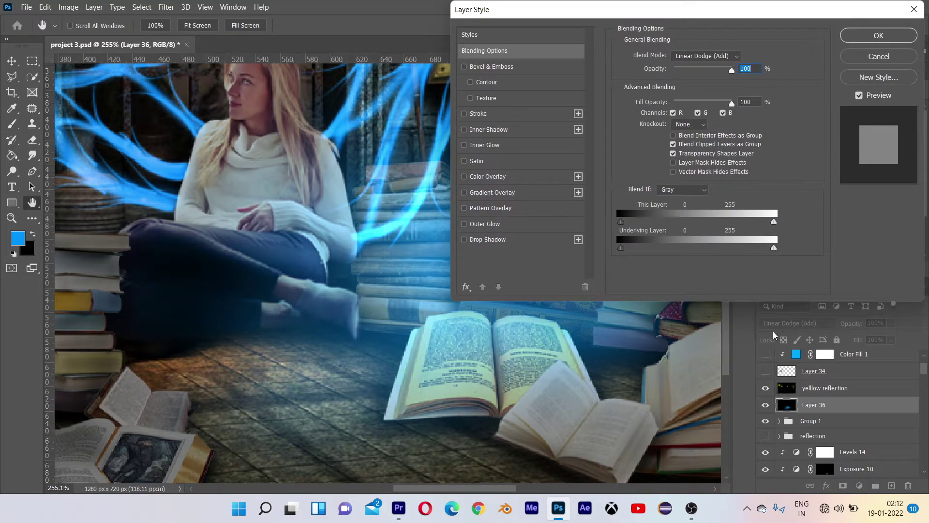
drag(623, 249, 648, 260)
drag(624, 253, 704, 261)
drag(720, 15, 639, 134)
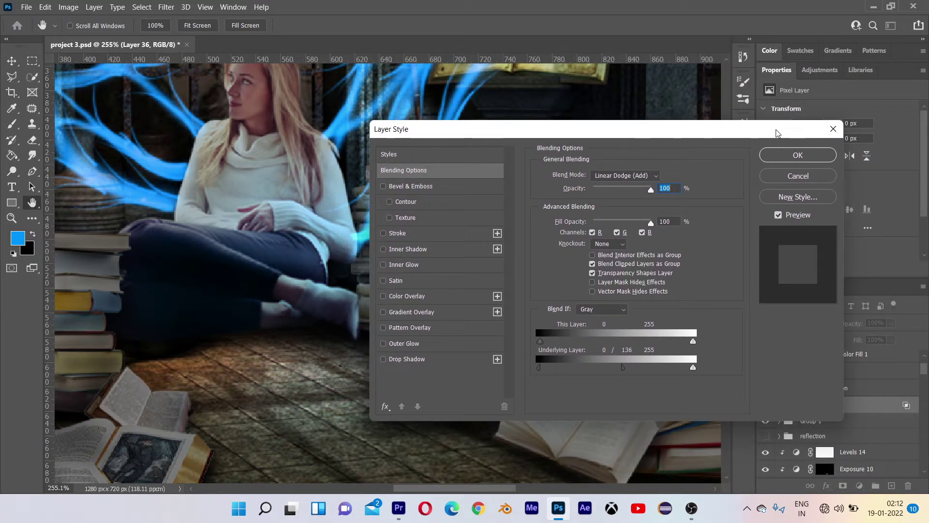
click(800, 156)
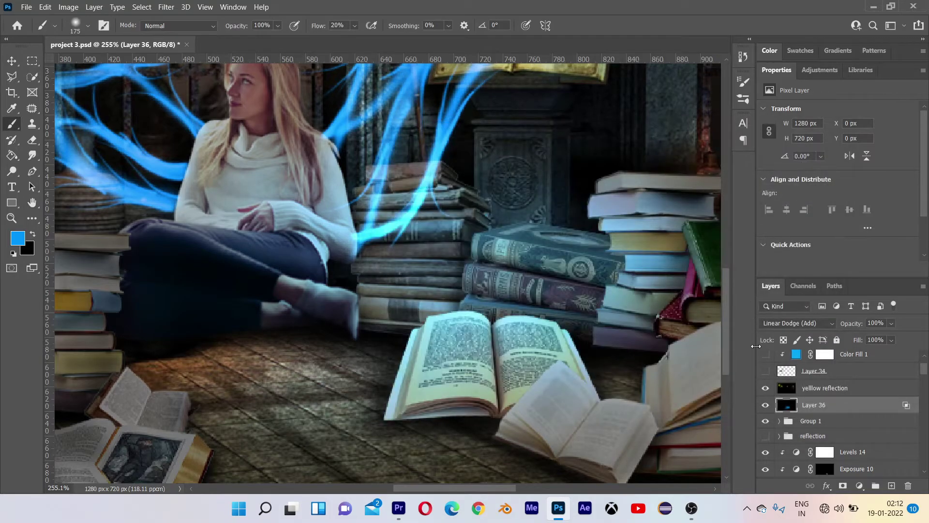
- Hide Layer 36 with the blue glow and show the prepared reflection group
scroll(756, 346, down, 1)
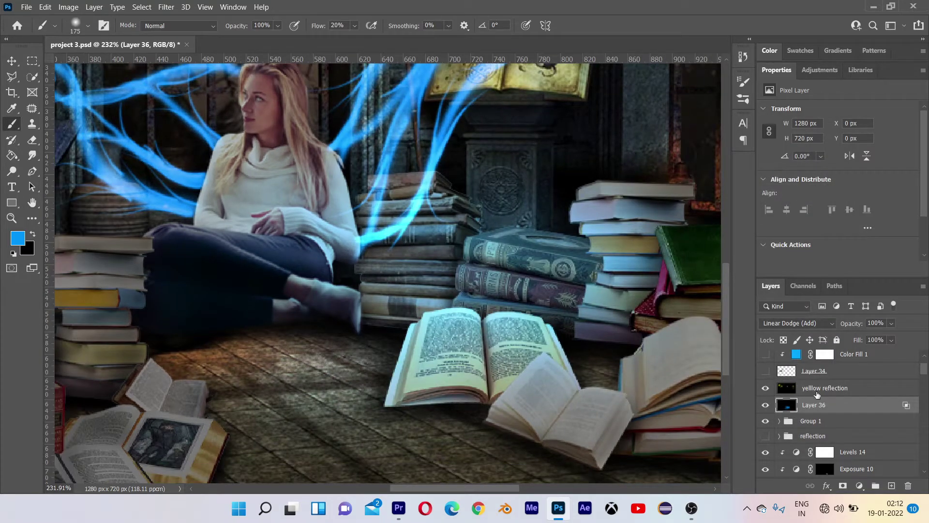
click(766, 406)
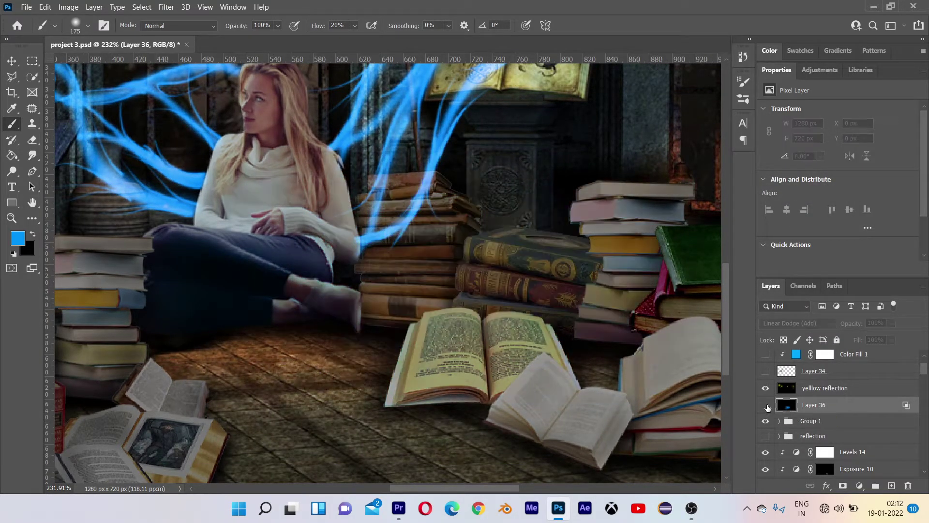
scroll(386, 242, down, 7)
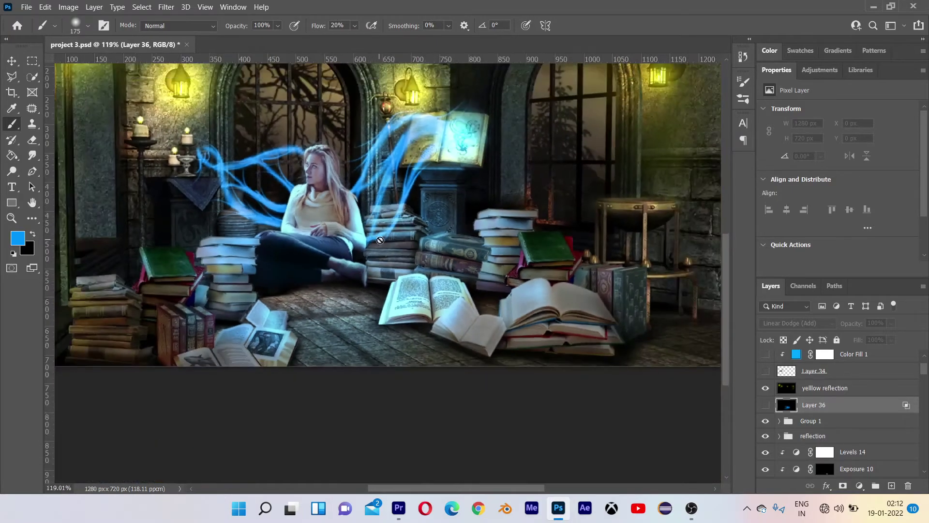
drag(429, 183, 448, 268)
scroll(448, 268, down, 4)
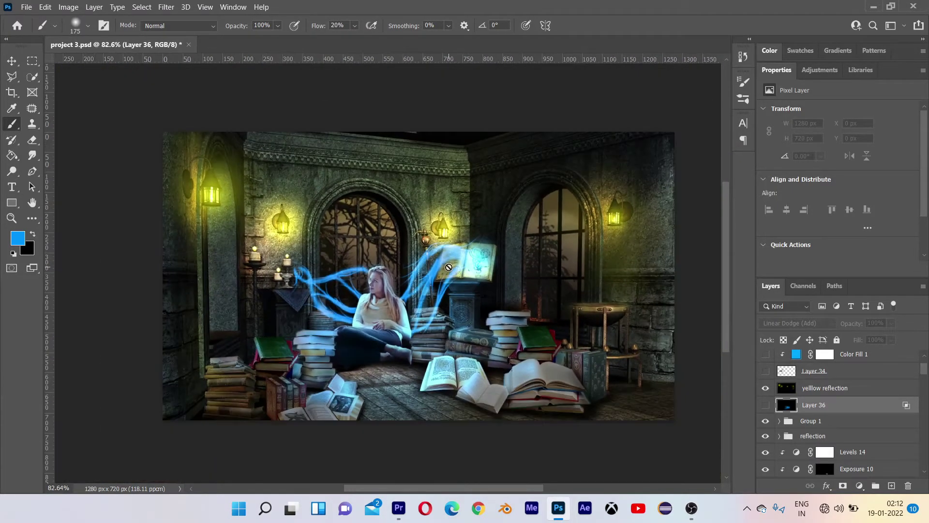
scroll(449, 285, up, 2)
scroll(449, 286, down, 1)
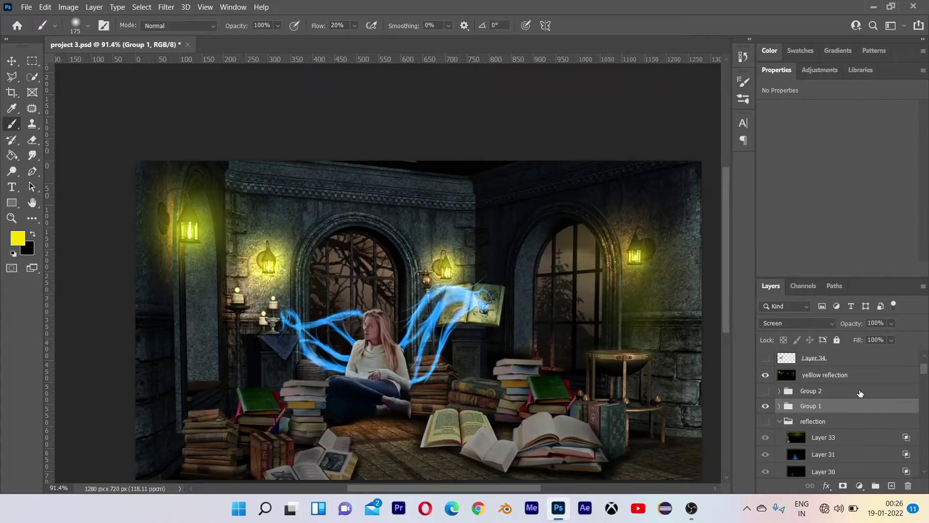
- Show the glowing line-art bird on Layer 34 beside the girl
scroll(859, 393, up, 3)
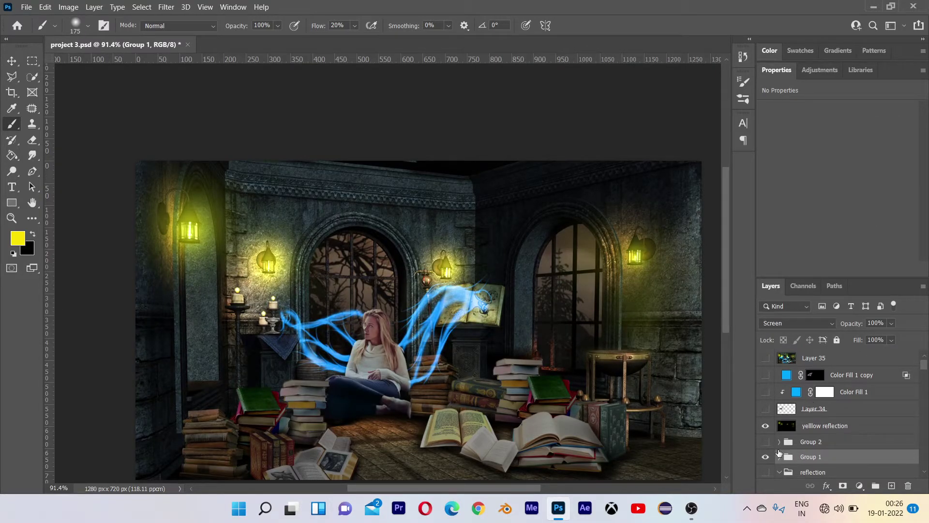
click(765, 425)
scroll(290, 309, up, 4)
scroll(286, 309, up, 3)
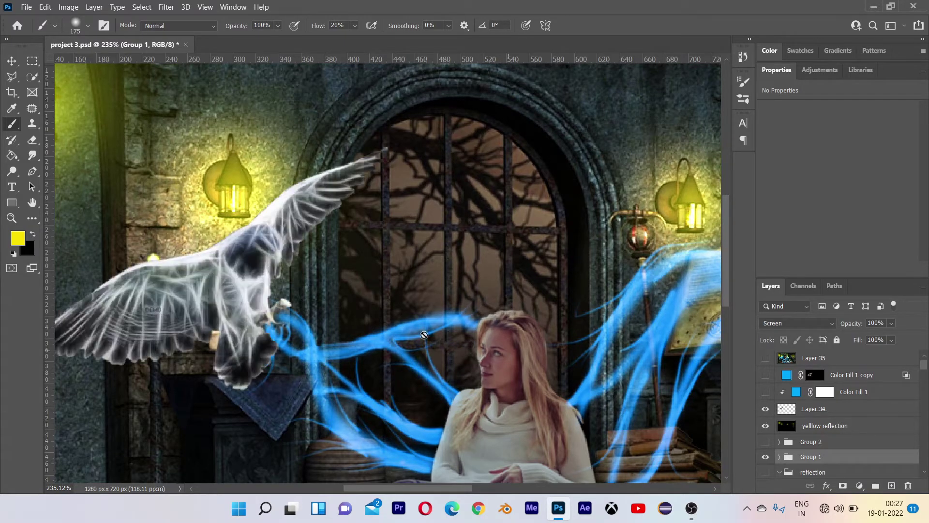
scroll(308, 313, down, 7)
scroll(308, 314, up, 4)
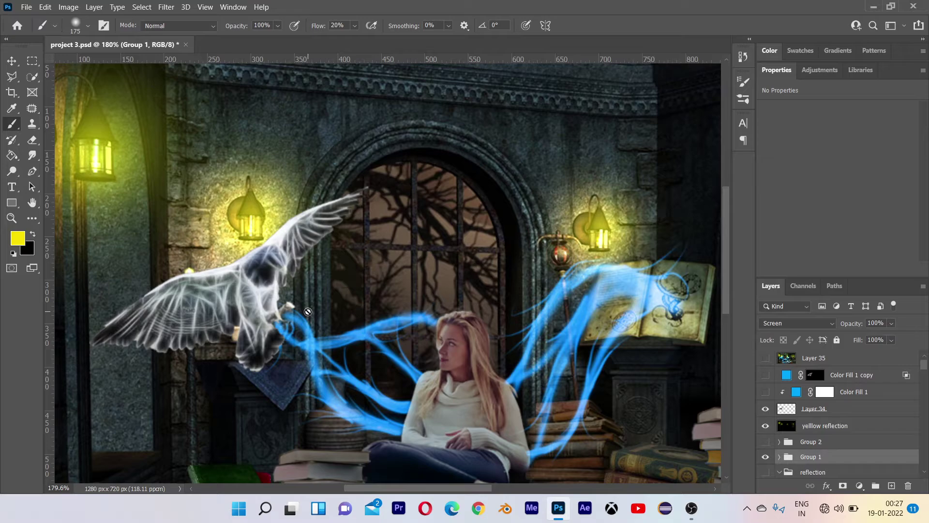
- Open the bird photo pexels-pixabay-56849 from the Downloads folder
key(ctrl+o)
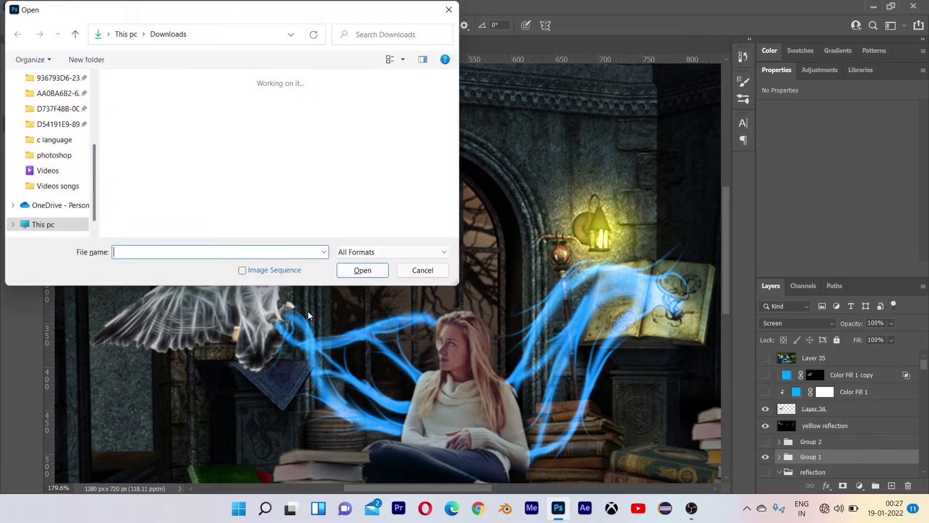
scroll(284, 218, down, 3)
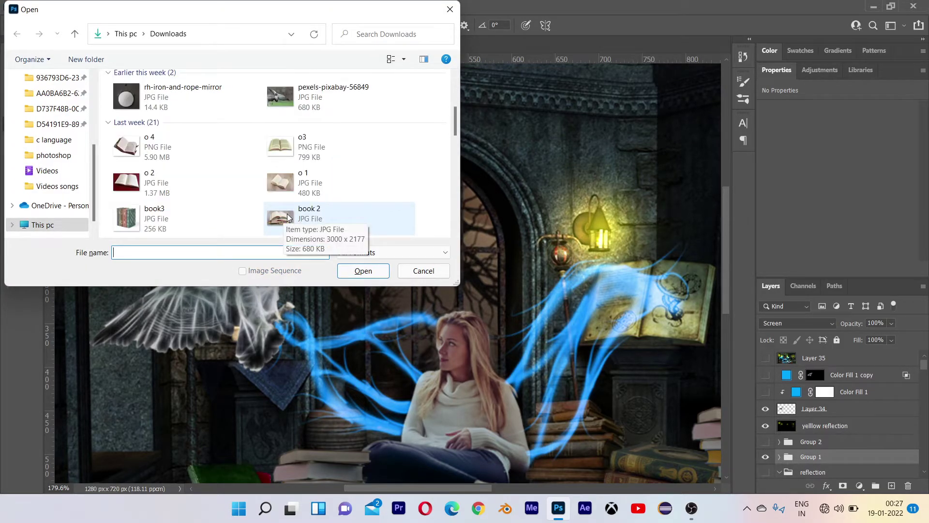
double_click(315, 107)
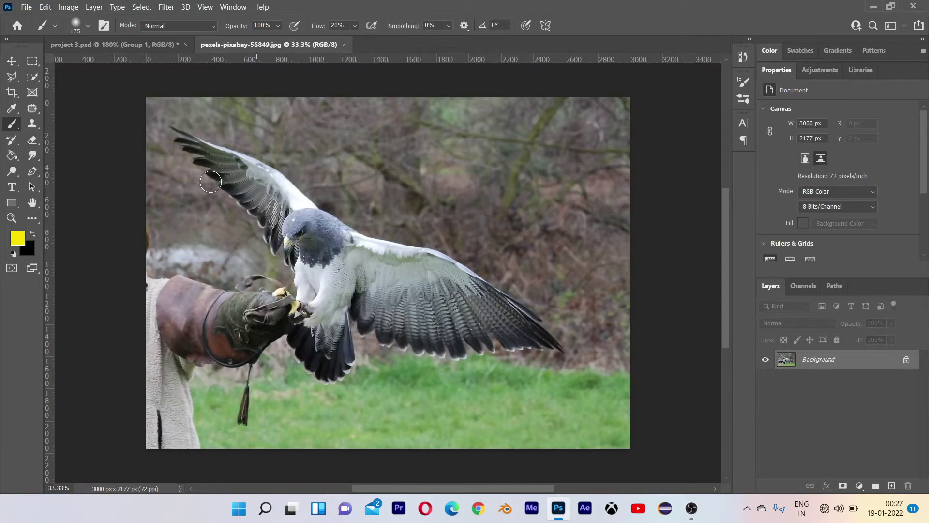
- Quick-select the bird without the falconer's glove, copy it to a new layer and hide the Background layer
click(33, 77)
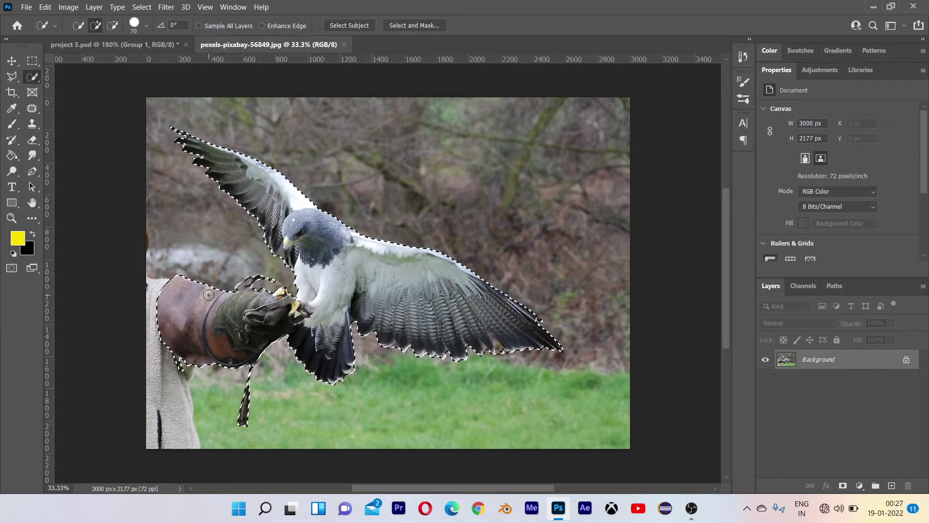
mouse_move(207, 289)
mouse_down()
mouse_move(239, 327)
mouse_move(240, 350)
mouse_move(176, 361)
mouse_move(226, 380)
mouse_move(275, 336)
mouse_move(241, 405)
mouse_move(246, 426)
mouse_up()
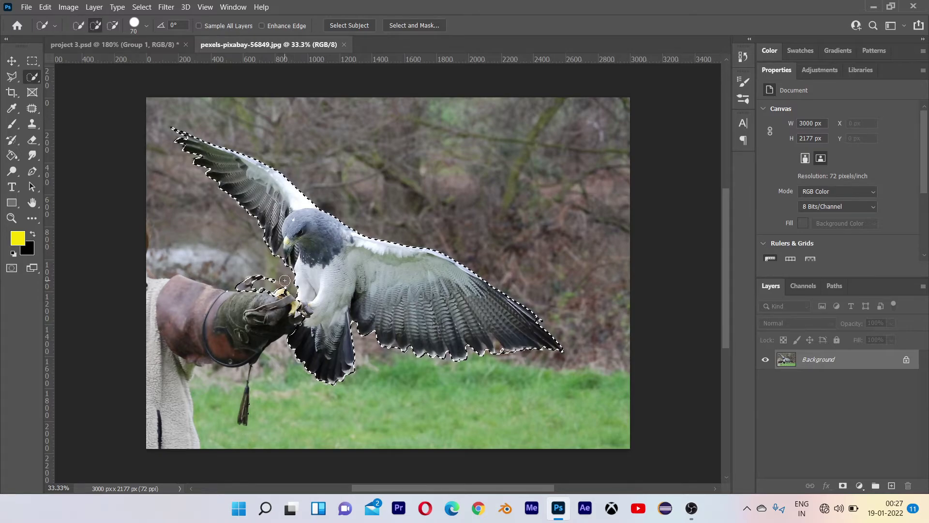
drag(267, 281, 281, 266)
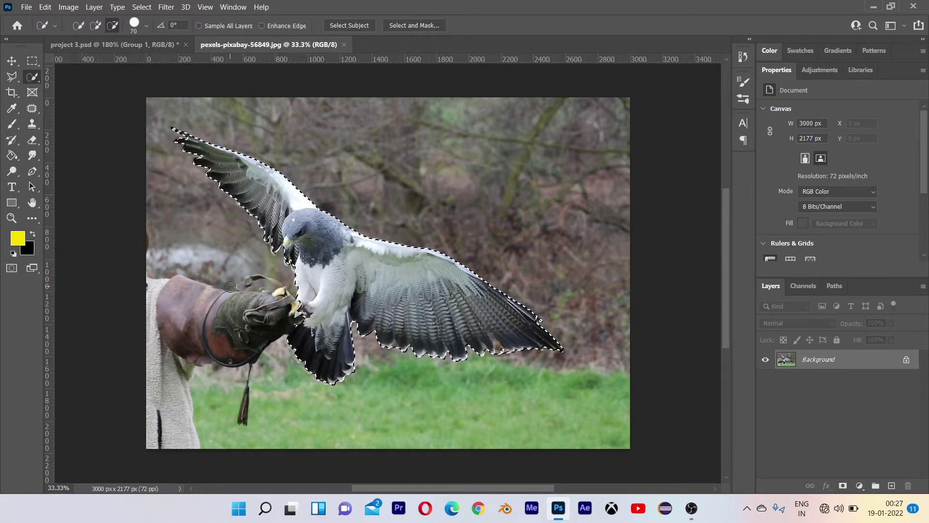
key(ctrl+j)
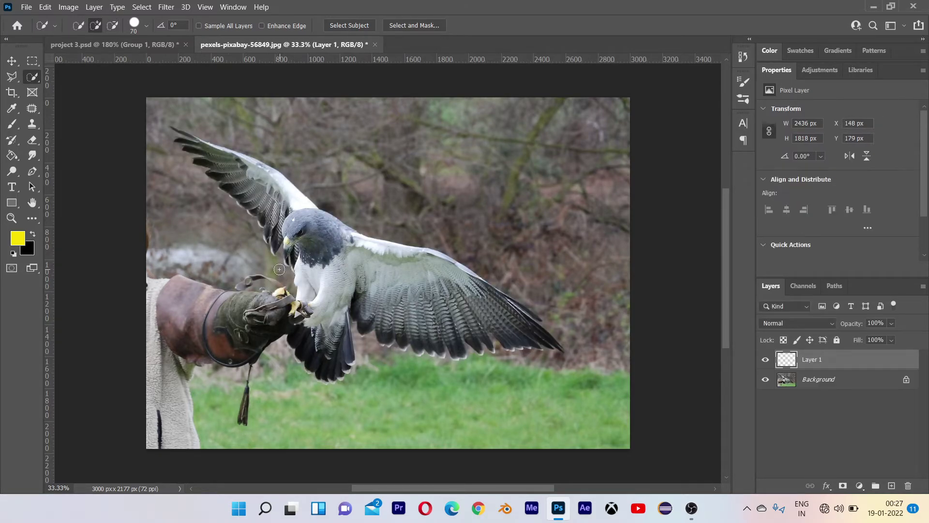
click(764, 380)
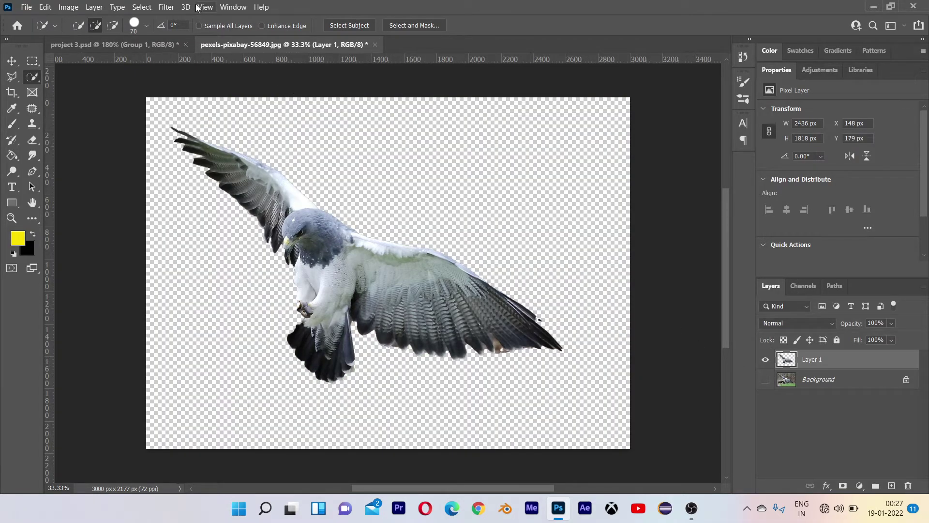
- Try the Redfield Fractalius filter on the cut-out bird
click(167, 8)
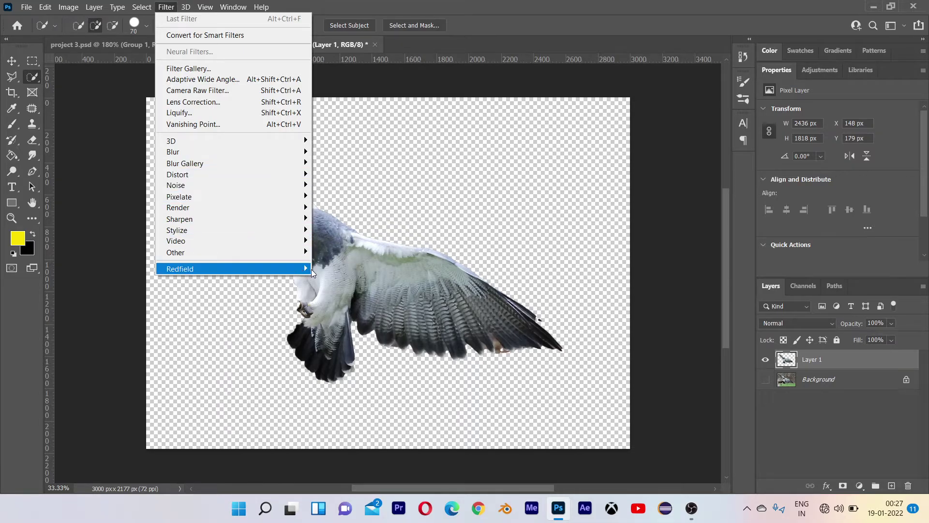
click(328, 273)
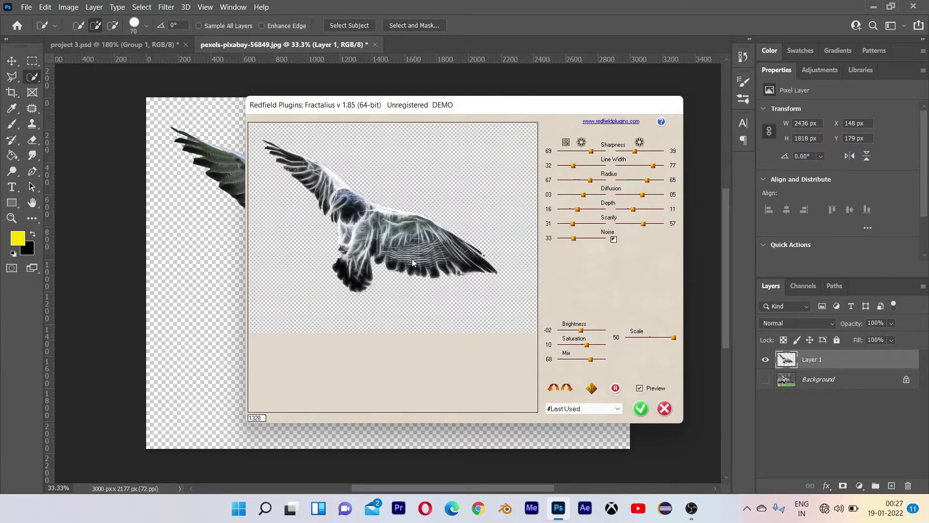
click(664, 408)
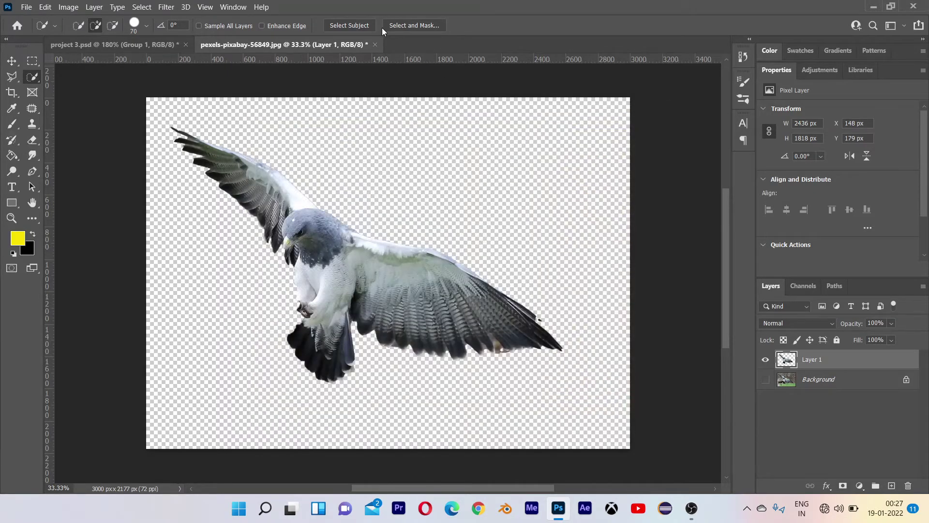
- Switch back to project 3.psd and add a Solid Color fill layer in bright blue, 1377fe
click(144, 43)
scroll(294, 274, down, 2)
scroll(323, 284, up, 2)
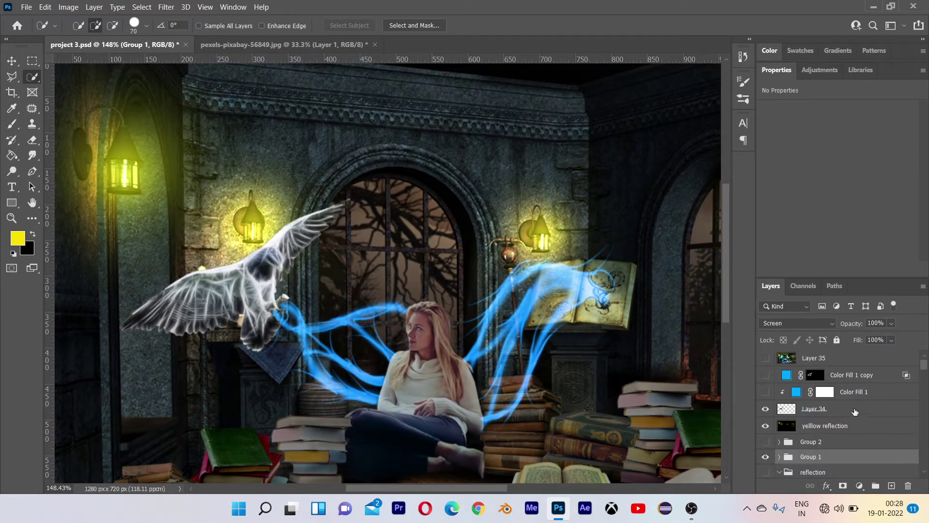
click(859, 485)
click(860, 280)
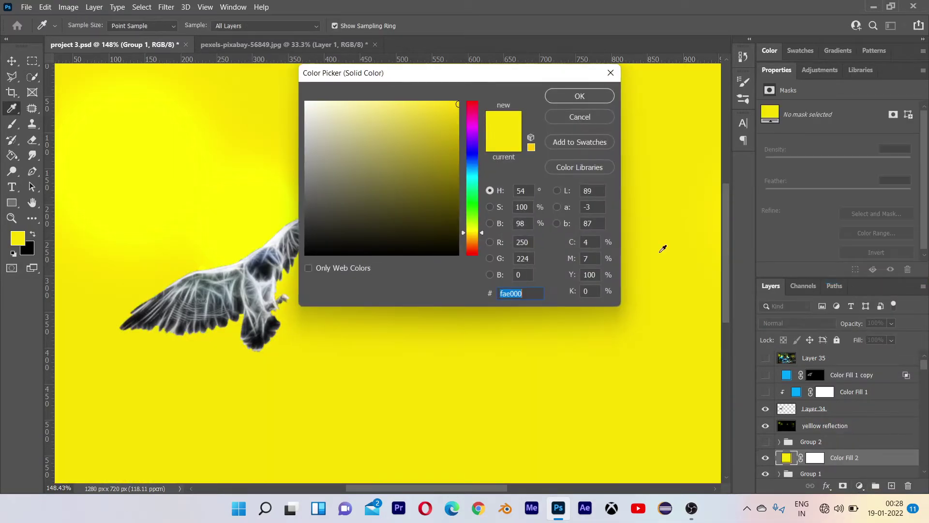
click(472, 164)
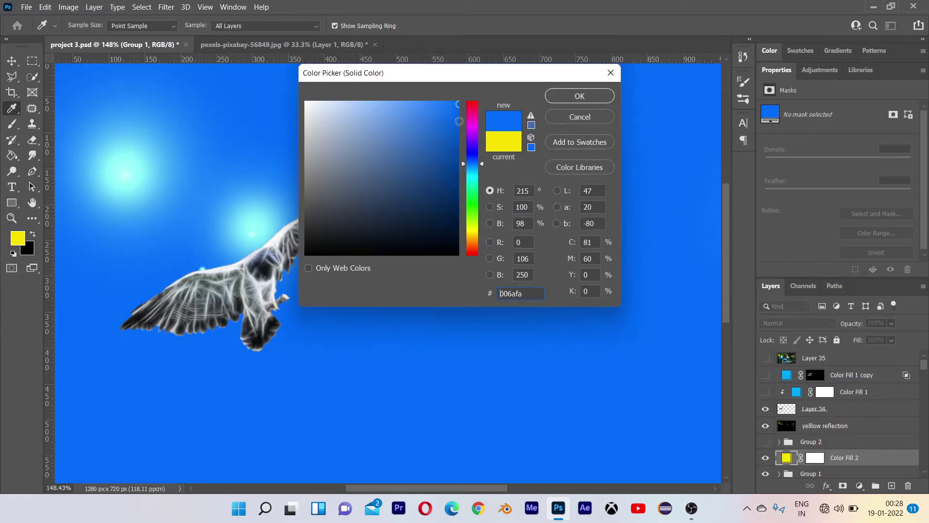
drag(455, 105, 444, 102)
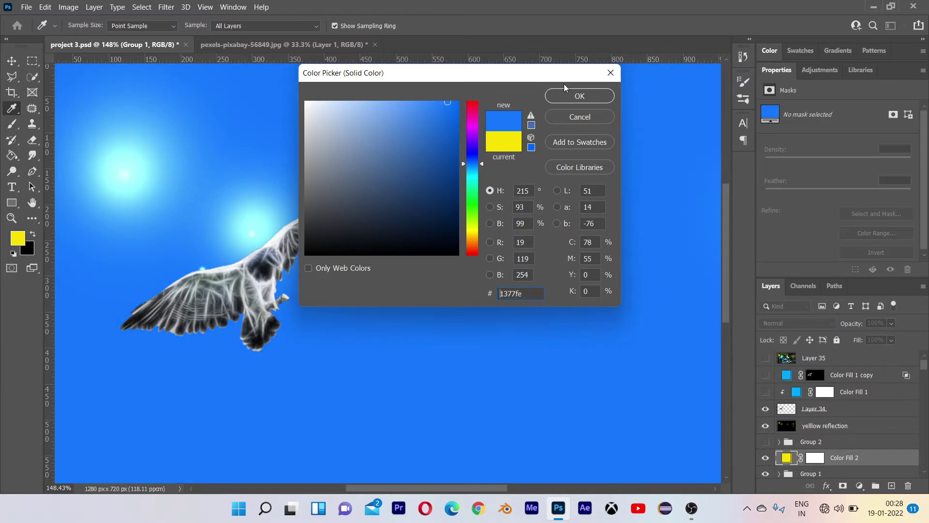
click(578, 96)
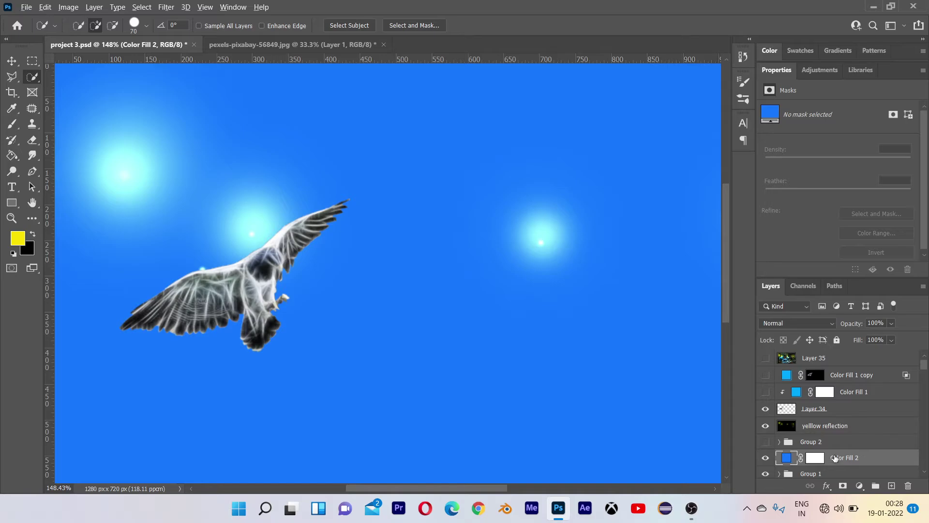
- Clip the new blue fill layer to the bird on Layer 34 and set its blend mode to Color
drag(834, 458, 824, 395)
scroll(674, 347, down, 2)
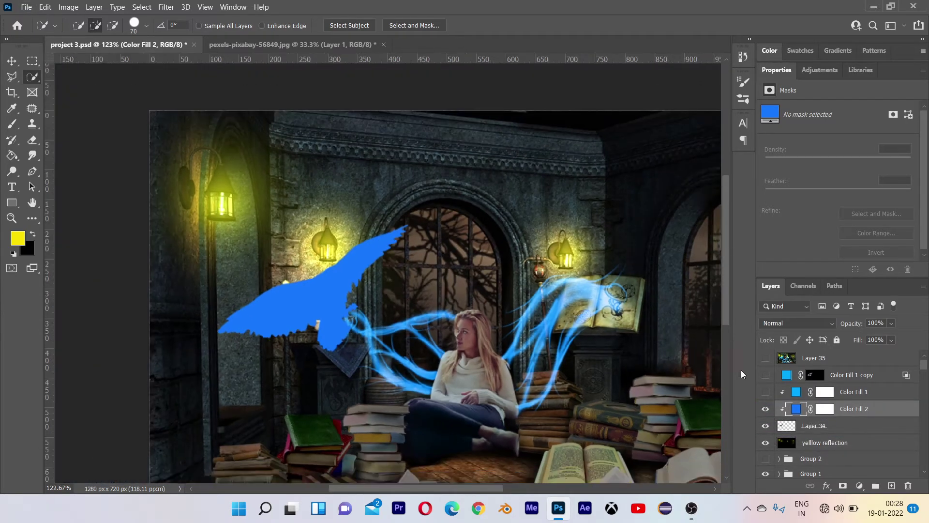
click(816, 325)
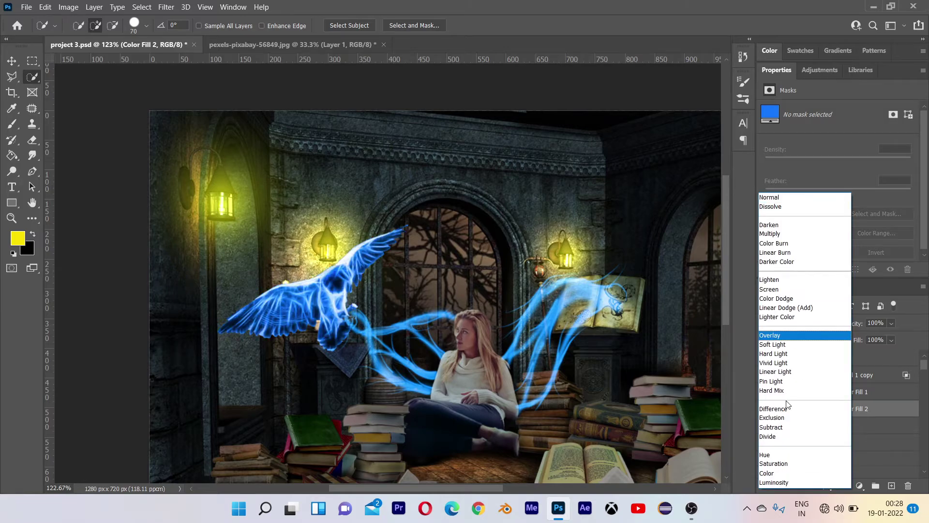
click(772, 472)
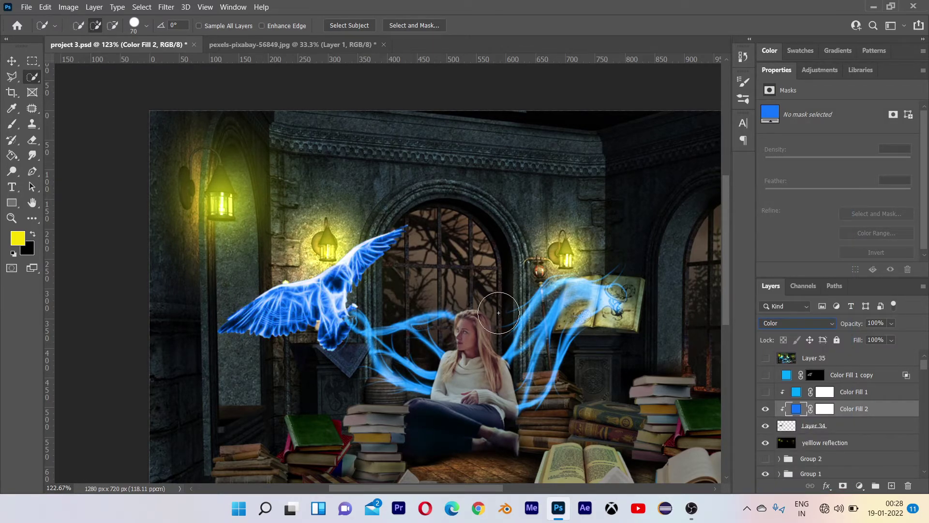
scroll(499, 313, down, 3)
drag(499, 312, 413, 268)
scroll(443, 284, up, 2)
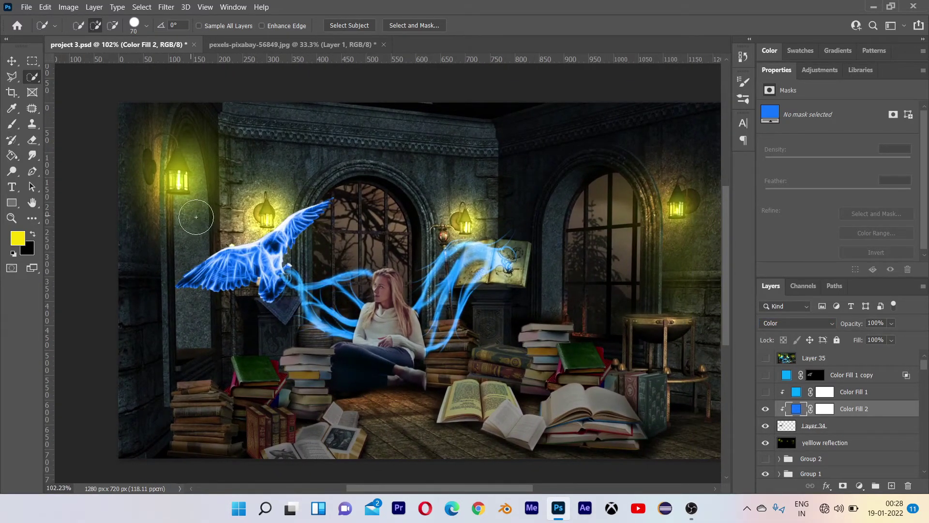
scroll(309, 252, up, 3)
scroll(323, 243, down, 2)
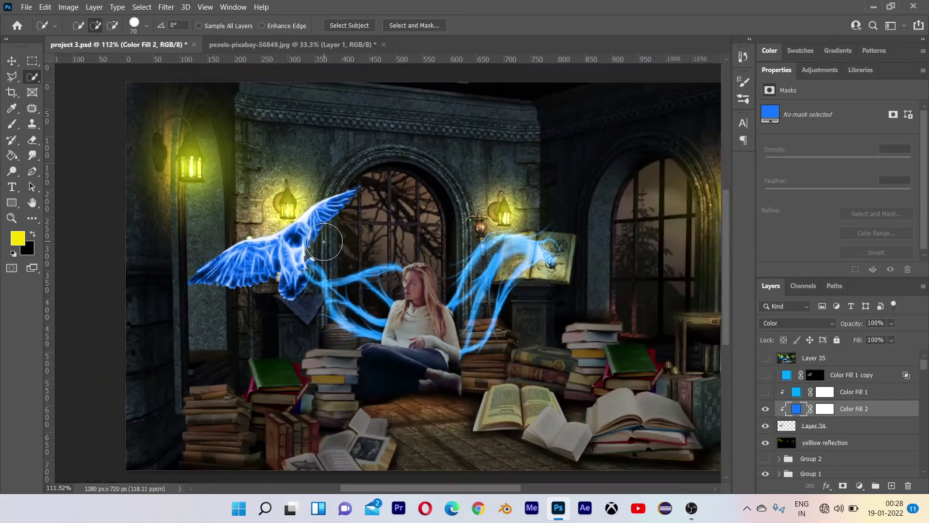
scroll(324, 242, up, 3)
scroll(324, 242, down, 3)
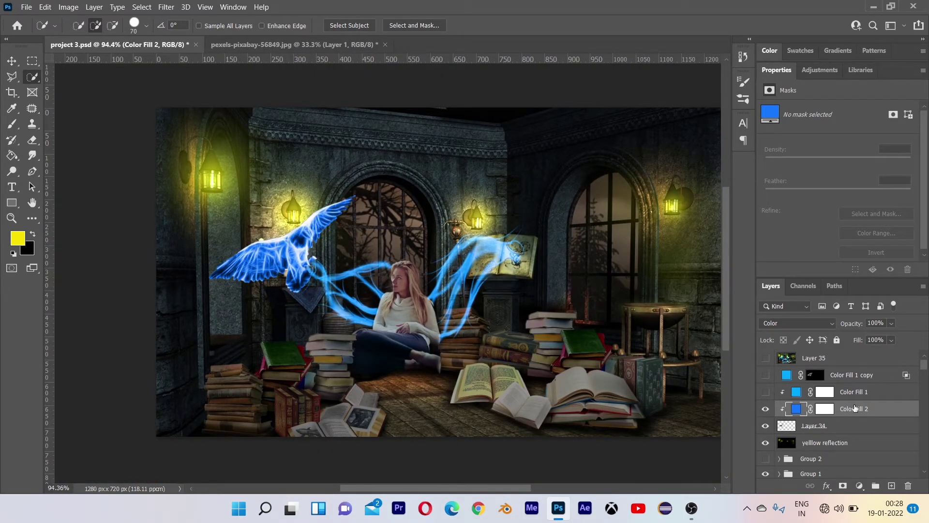
- Delete the new Color Fill 2 layer and show the Color Fill 1 and Color Fill 1 copy layers
key(Delete)
click(765, 390)
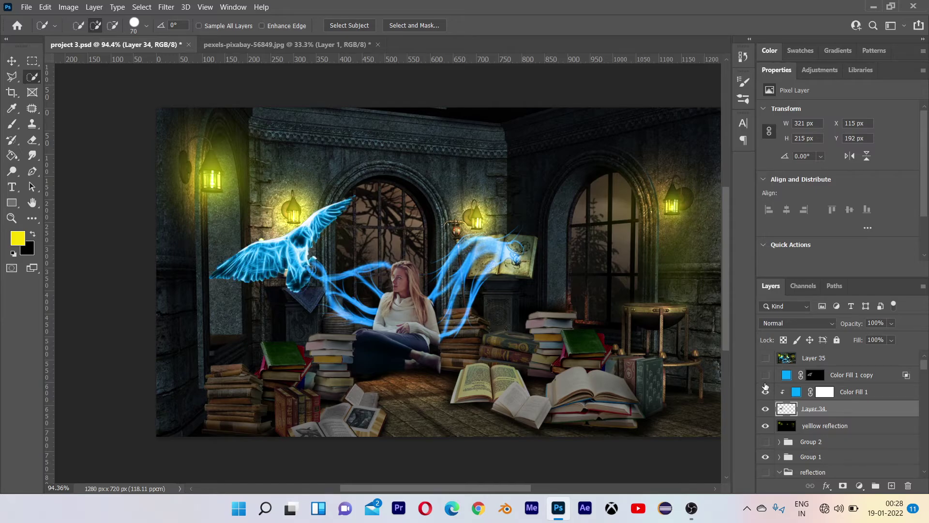
click(765, 376)
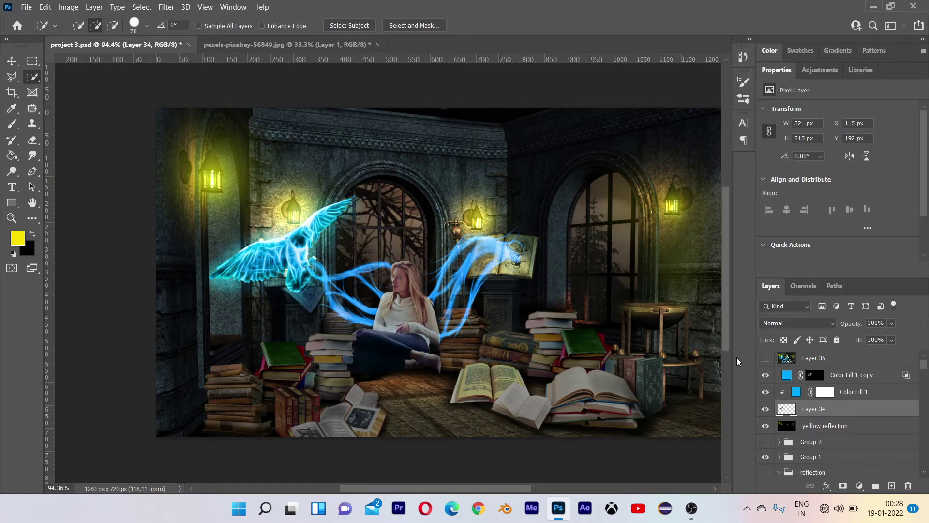
scroll(361, 243, up, 2)
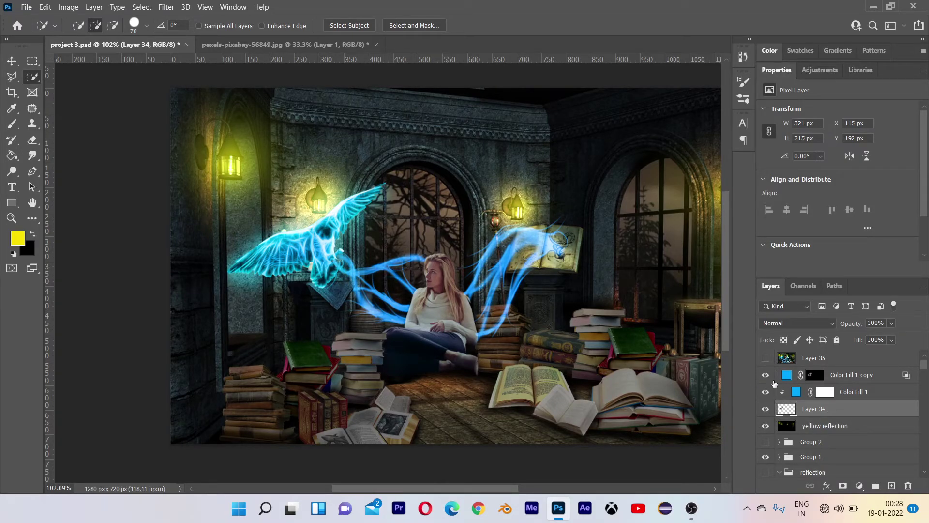
- Hide Color Fill 1 copy, add a blue 0064fa Solid Color layer above Color Fill 1 and invert its mask to black
click(766, 375)
click(867, 394)
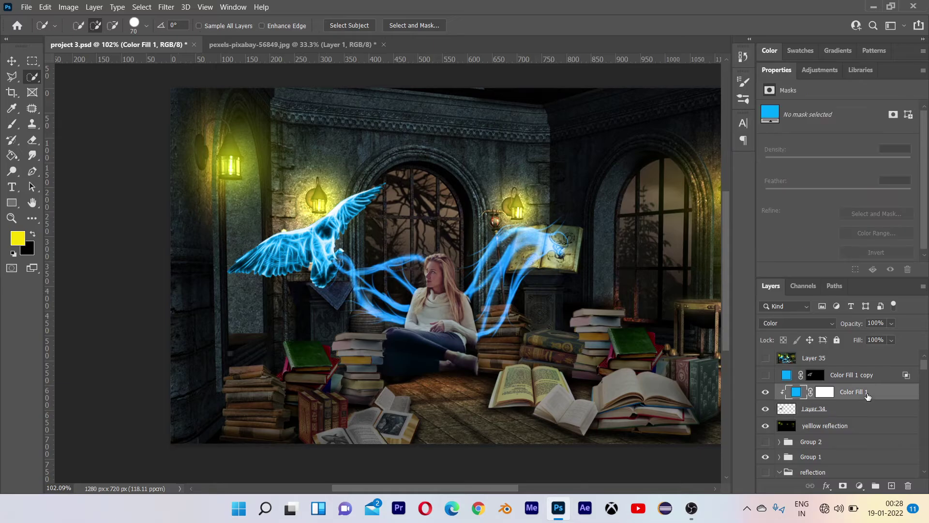
click(858, 484)
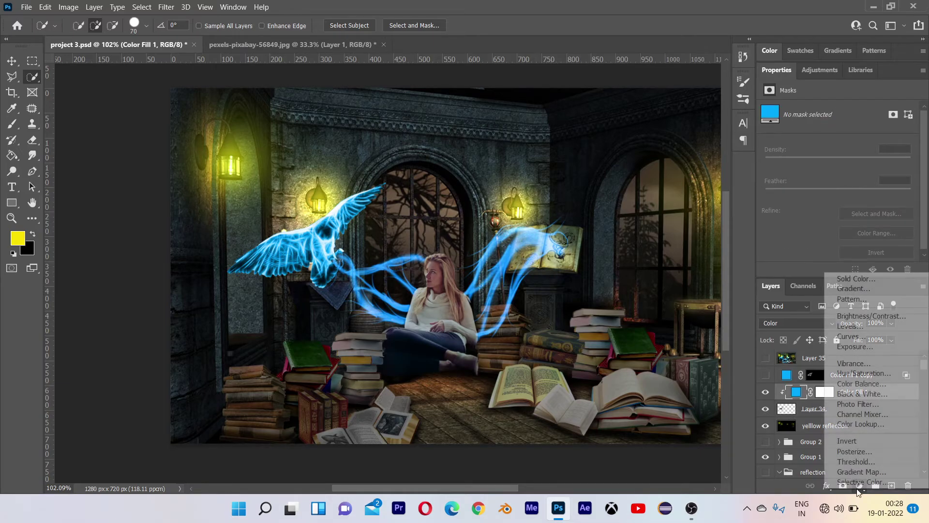
click(857, 278)
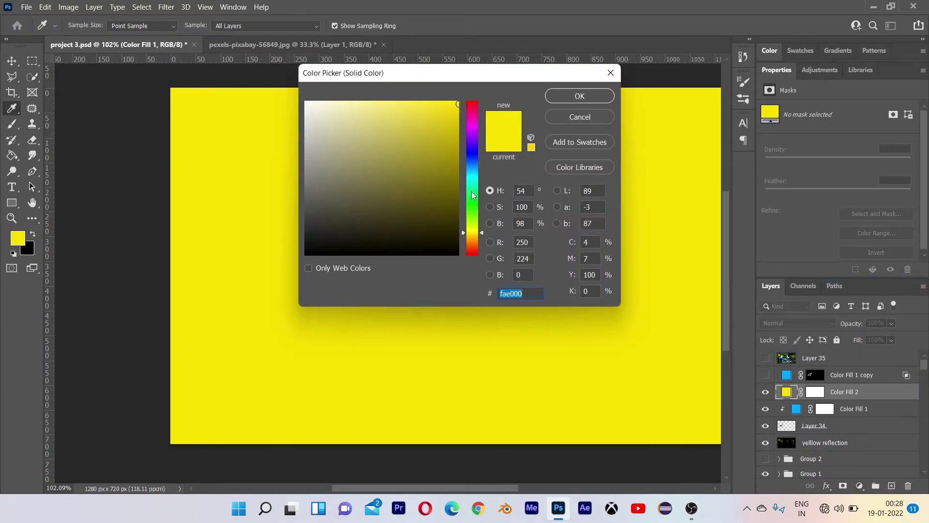
click(474, 163)
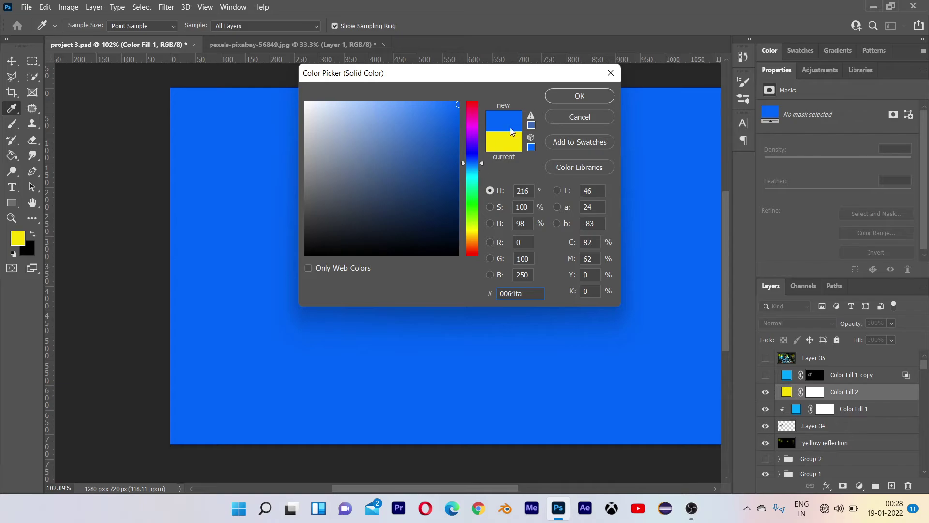
click(562, 101)
click(815, 393)
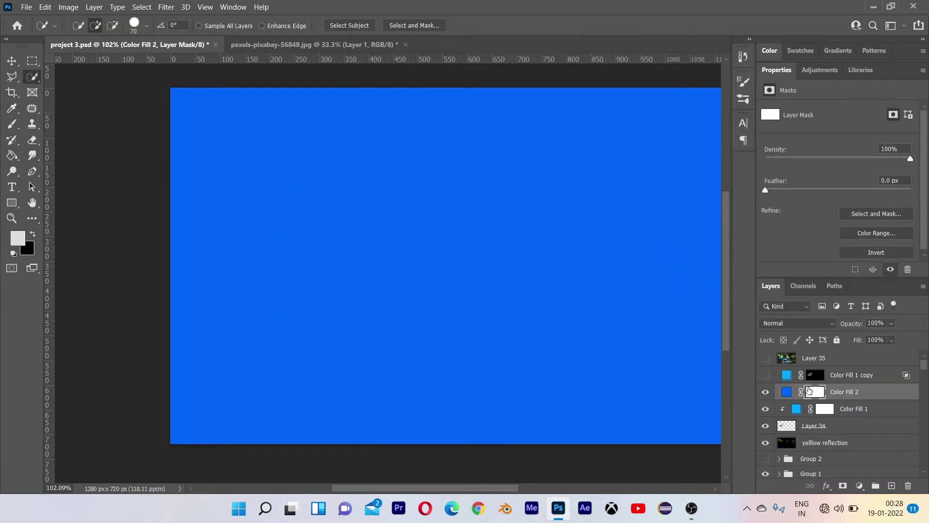
key(ctrl+i)
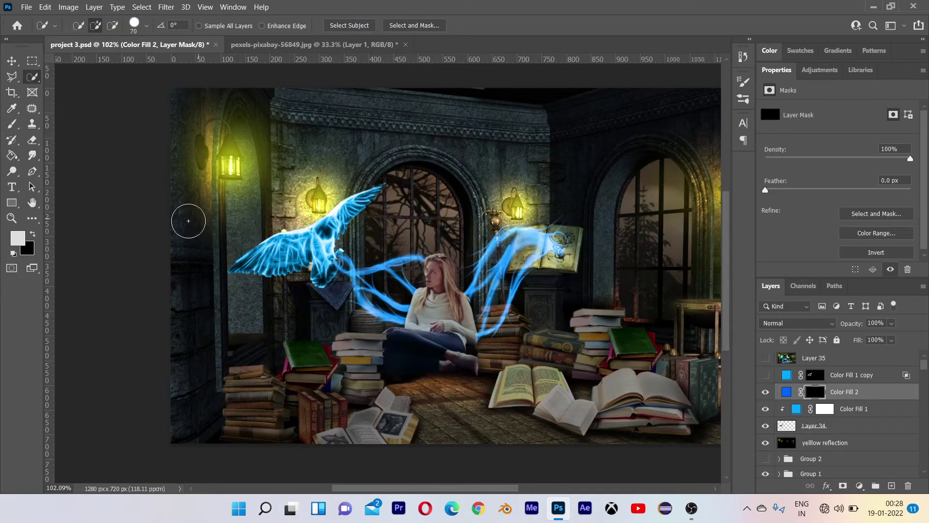
- Paint over the bird on the new fill layer's mask with a soft brush to reveal a blue glow around it
alt+scroll(336, 214, up, 3)
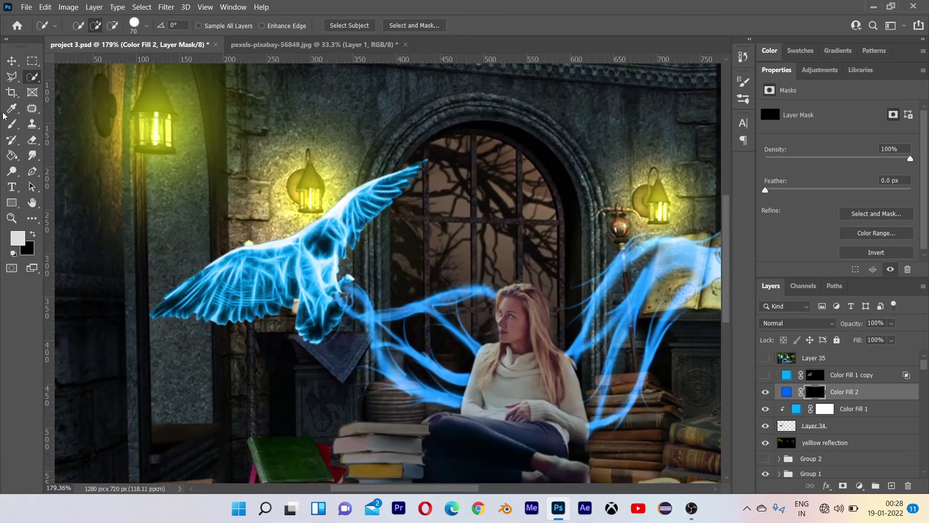
click(11, 124)
mouse_move(394, 205)
mouse_down()
mouse_move(341, 218)
mouse_move(366, 208)
mouse_move(334, 211)
mouse_move(287, 265)
mouse_move(228, 274)
mouse_move(195, 309)
mouse_move(314, 301)
mouse_move(377, 210)
mouse_up()
alt+scroll(377, 210, down, 2)
scroll(377, 210, down, 2)
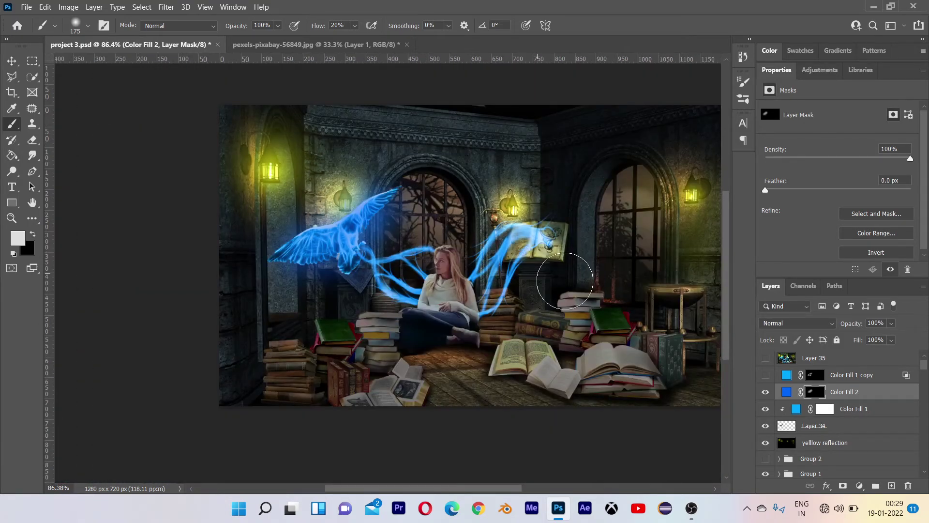
- Preview Linear Dodge (Add) on Color Fill 2, leave it at Normal, hide that layer and show Color Fill 1 copy
double_click(874, 393)
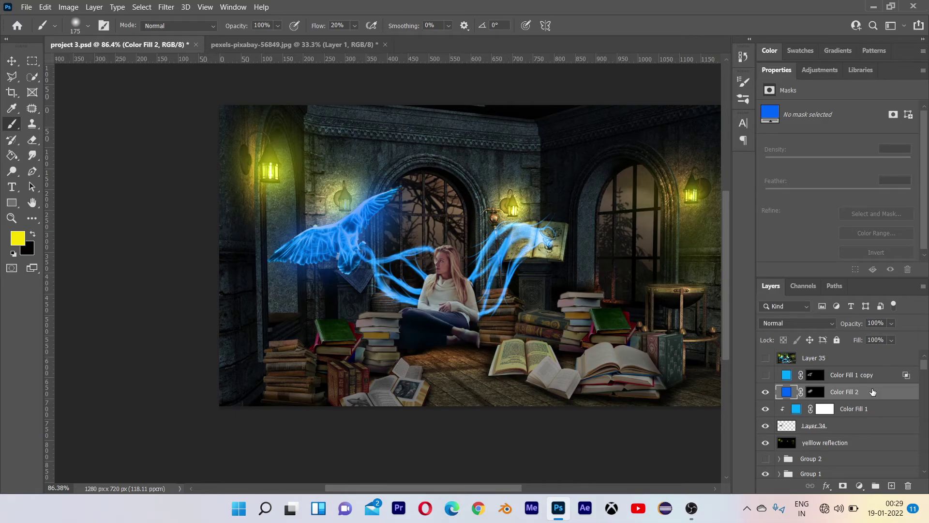
click(822, 326)
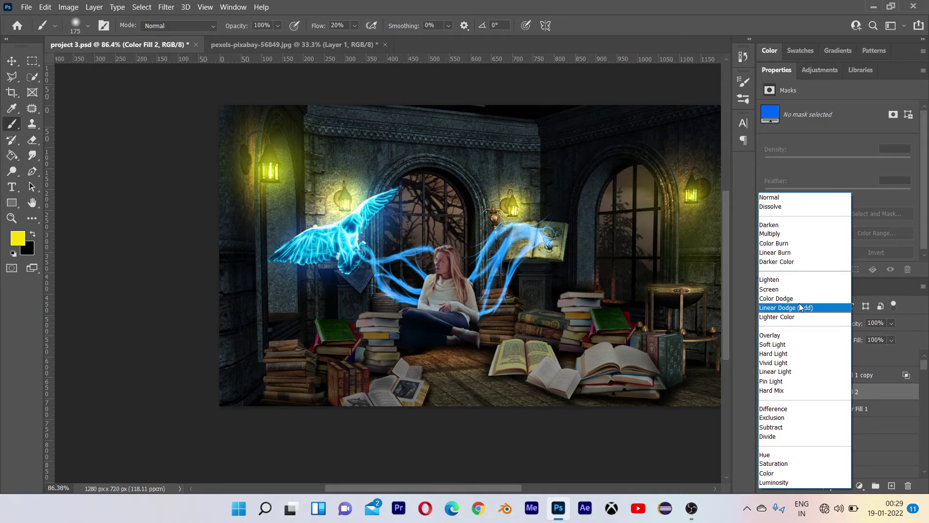
click(722, 315)
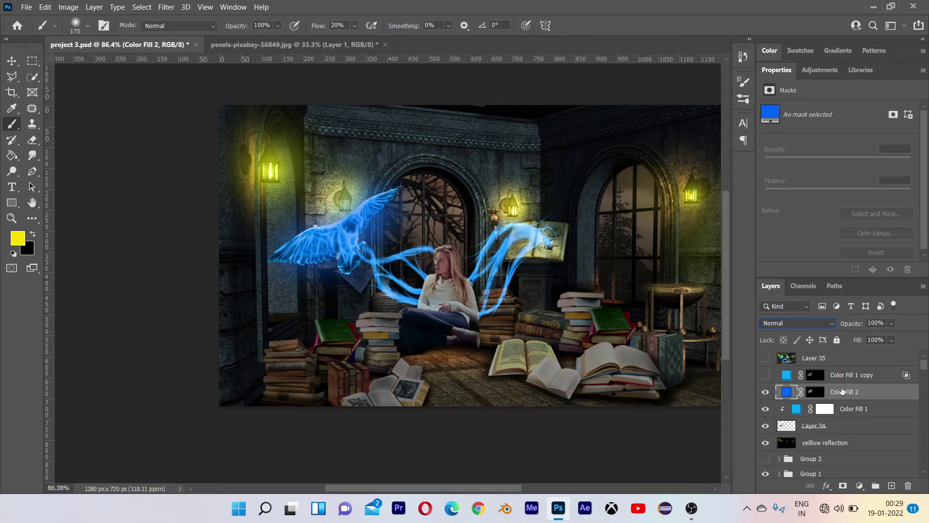
click(765, 392)
click(766, 375)
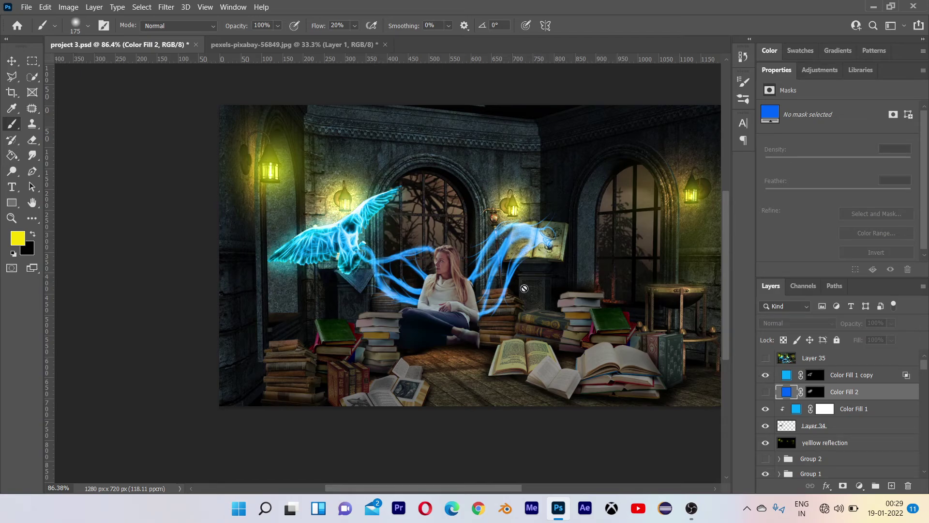
scroll(532, 286, up, 5)
scroll(531, 286, down, 7)
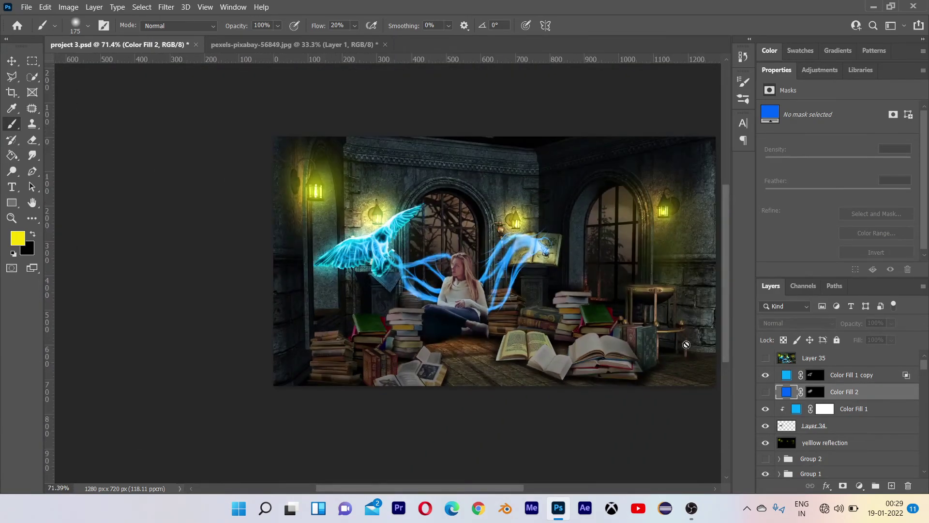
scroll(682, 339, up, 2)
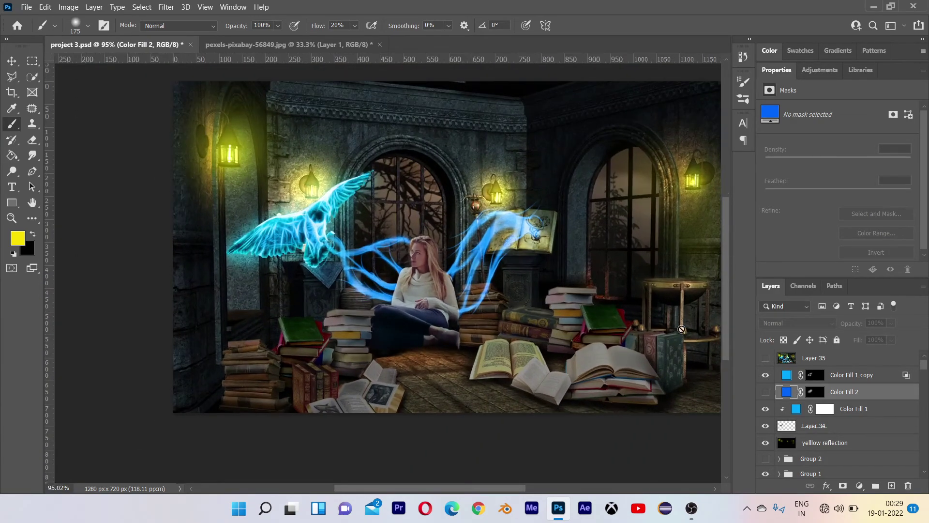
- Stamp all visible layers into a new layer above Color Fill 1 copy and apply the Camera Raw Filter with Texture raised slightly
click(870, 379)
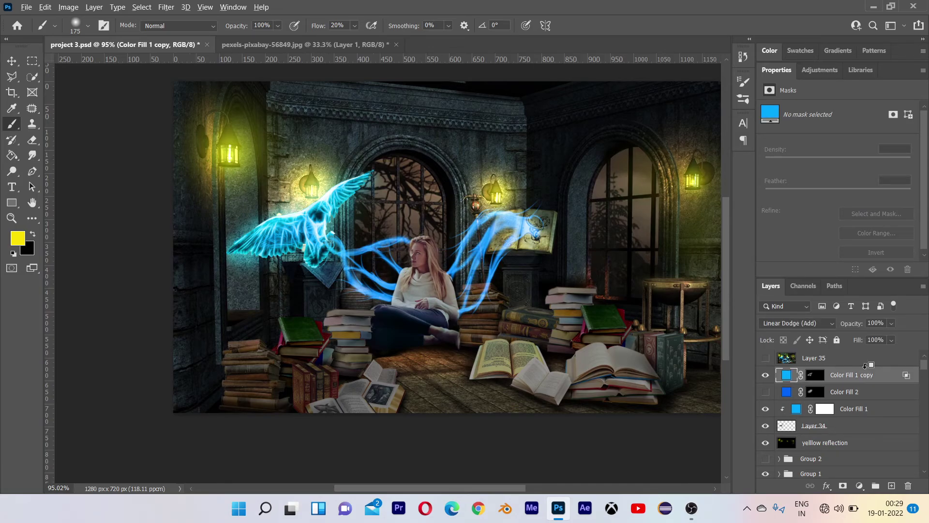
key(ctrl+shift+alt+e)
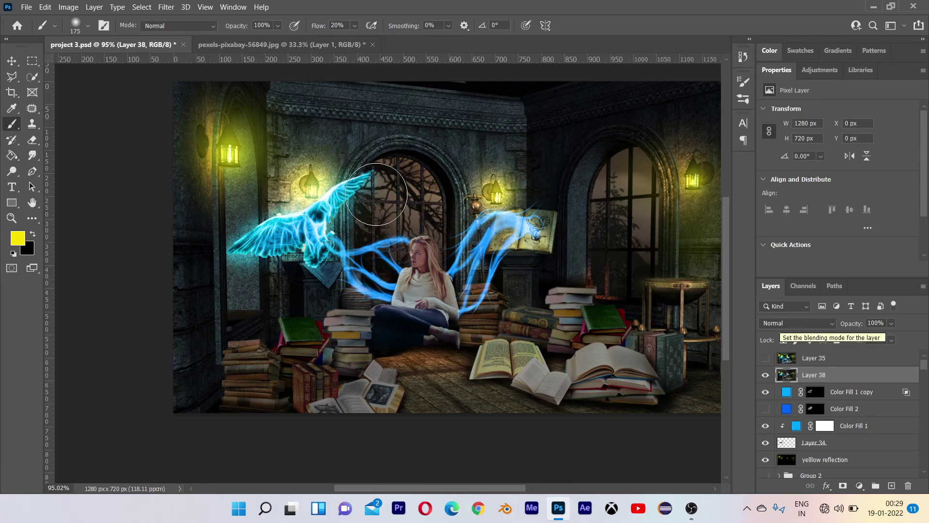
click(166, 7)
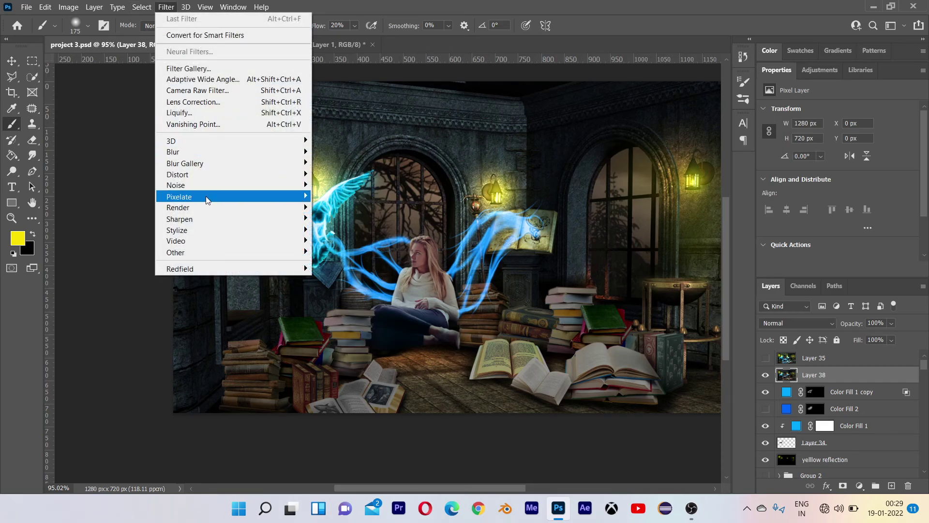
click(245, 90)
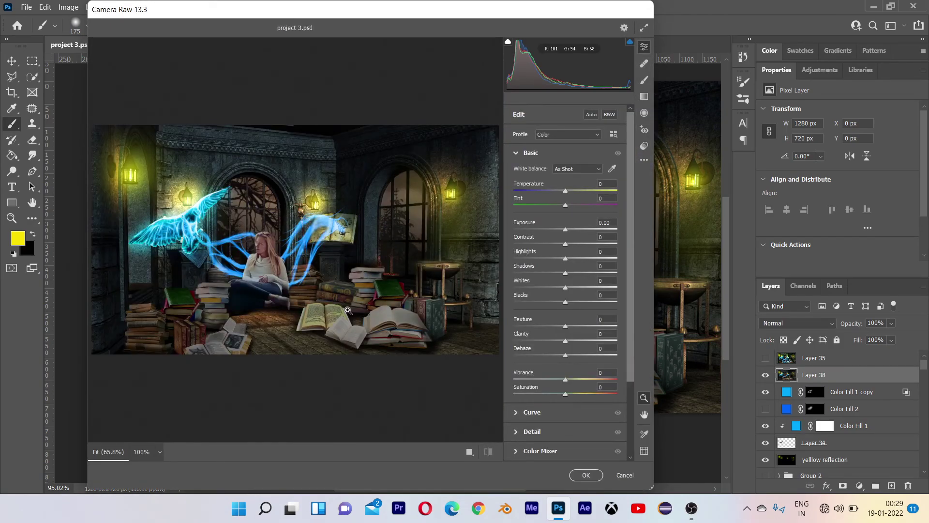
scroll(349, 311, up, 2)
scroll(348, 311, down, 2)
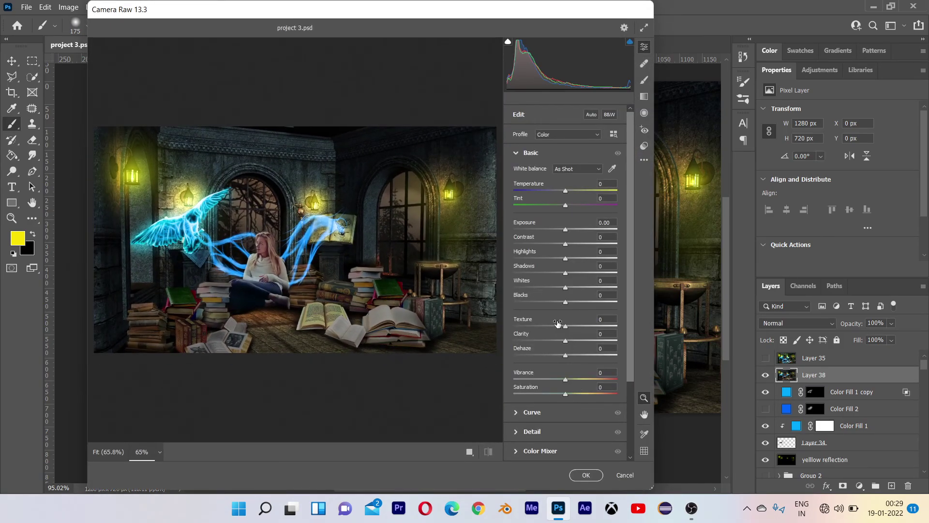
mouse_move(569, 331)
mouse_down()
mouse_move(582, 331)
mouse_move(563, 327)
mouse_move(575, 327)
mouse_up()
click(586, 474)
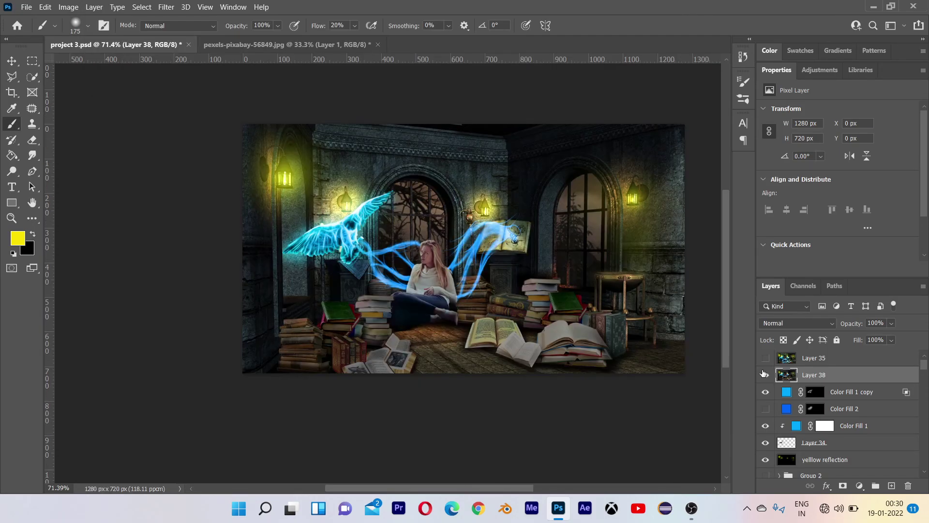
- Show Layer 35 and inspect the finished colour grading on the bird, girl, light trails and glowing book
scroll(559, 298, down, 3)
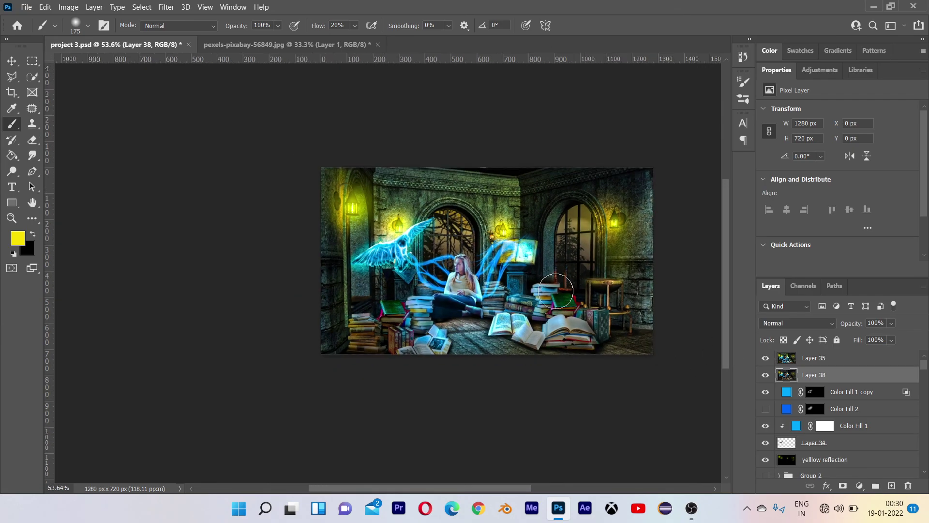
drag(556, 280, 487, 281)
scroll(469, 288, up, 6)
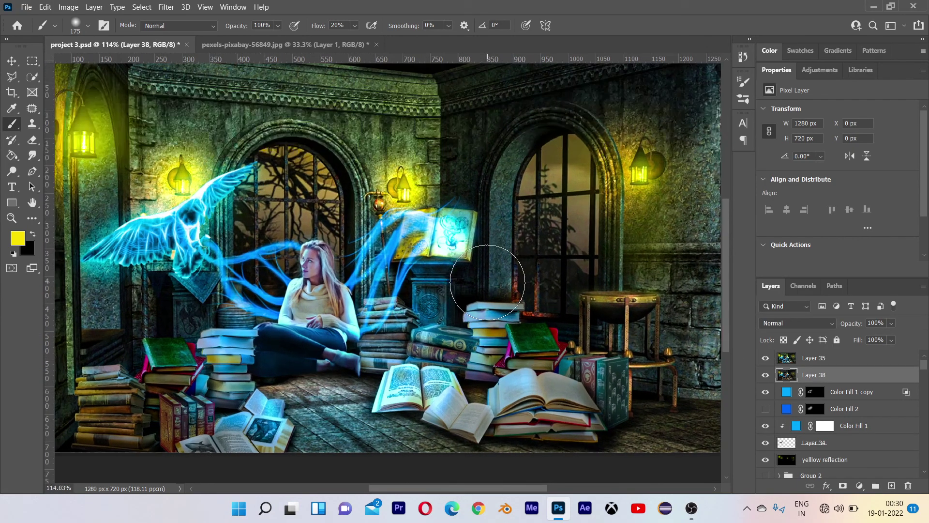
scroll(462, 225, down, 3)
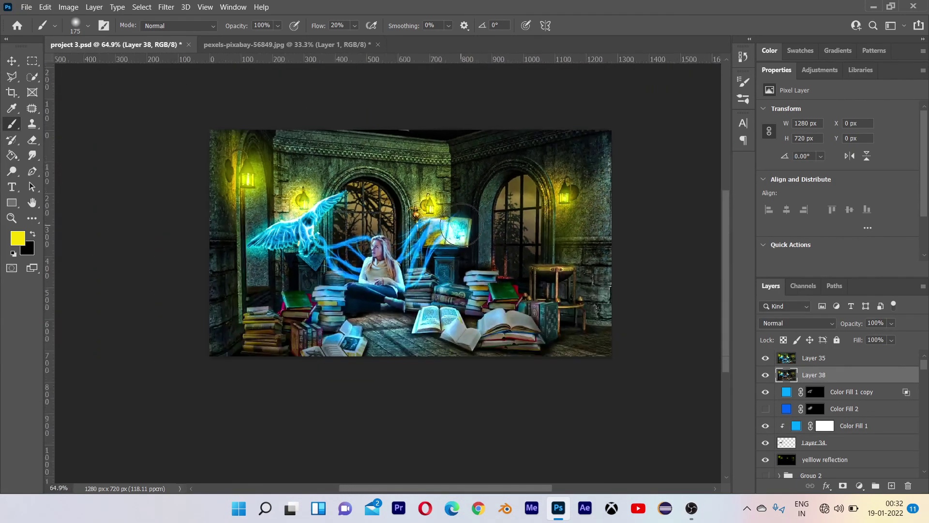
scroll(462, 225, up, 4)
scroll(462, 225, up, 2)
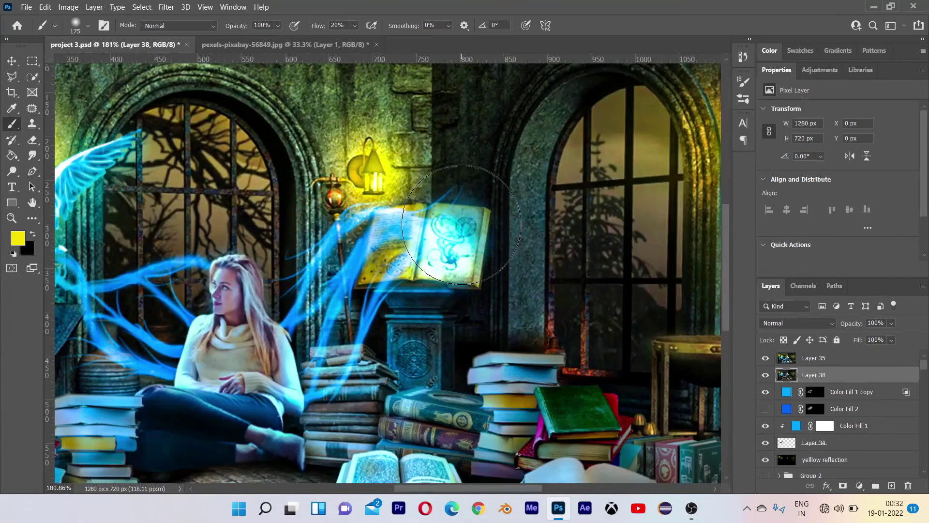